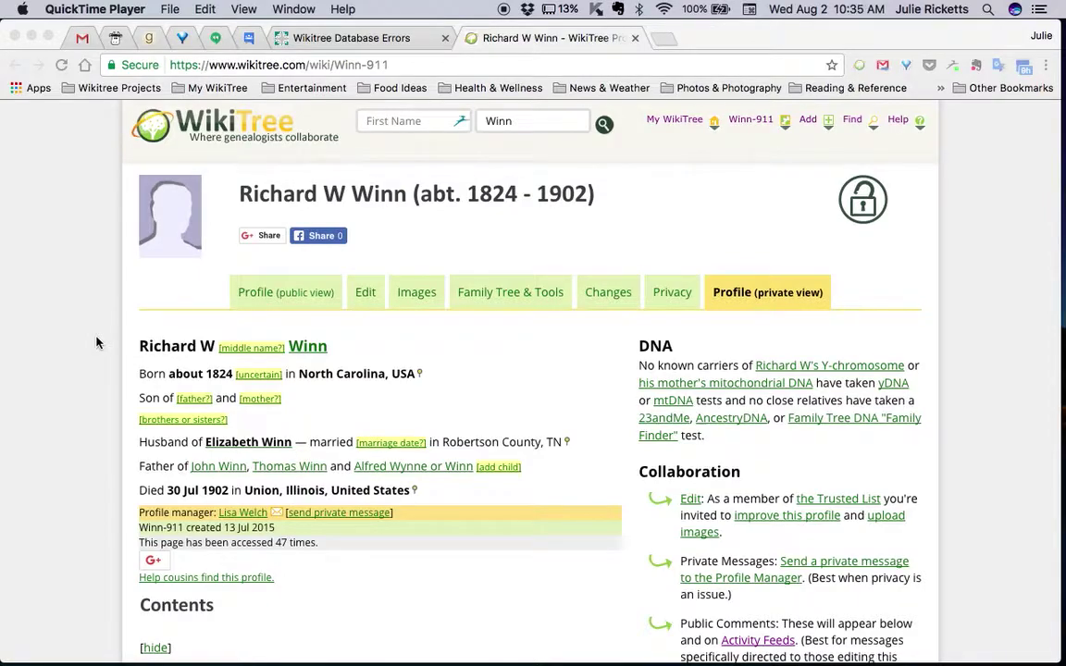
Step: Look over the private view of the Winn-911 profile and open the profile for editing
scroll(74, 415, down, 4)
scroll(74, 415, down, 10)
scroll(69, 447, down, 3)
scroll(70, 447, up, 15)
click(368, 302)
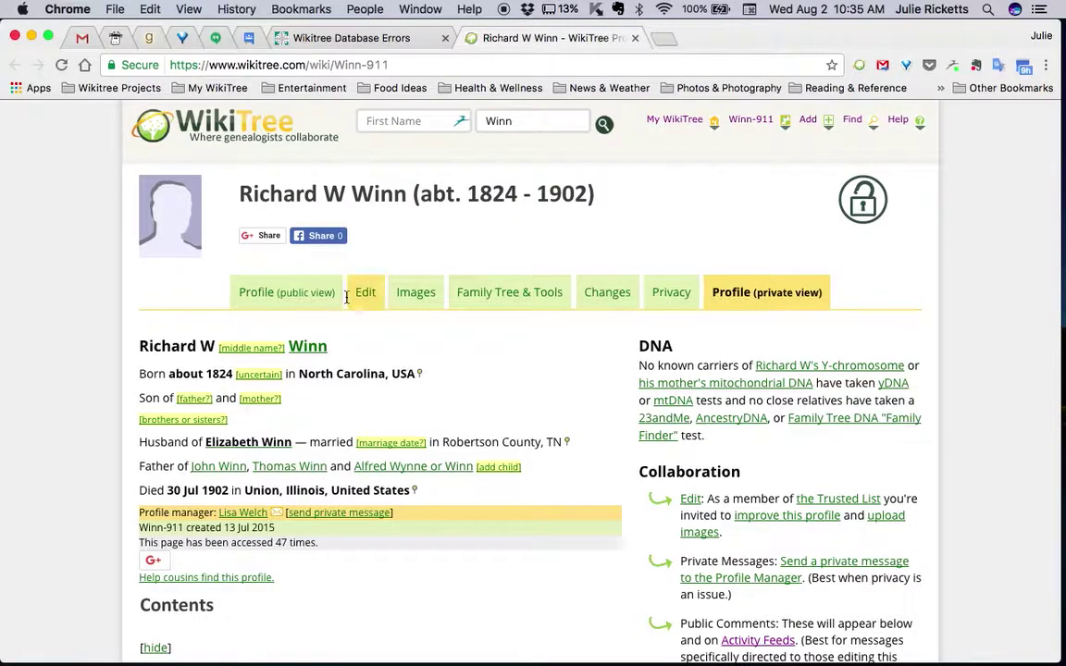
click(371, 295)
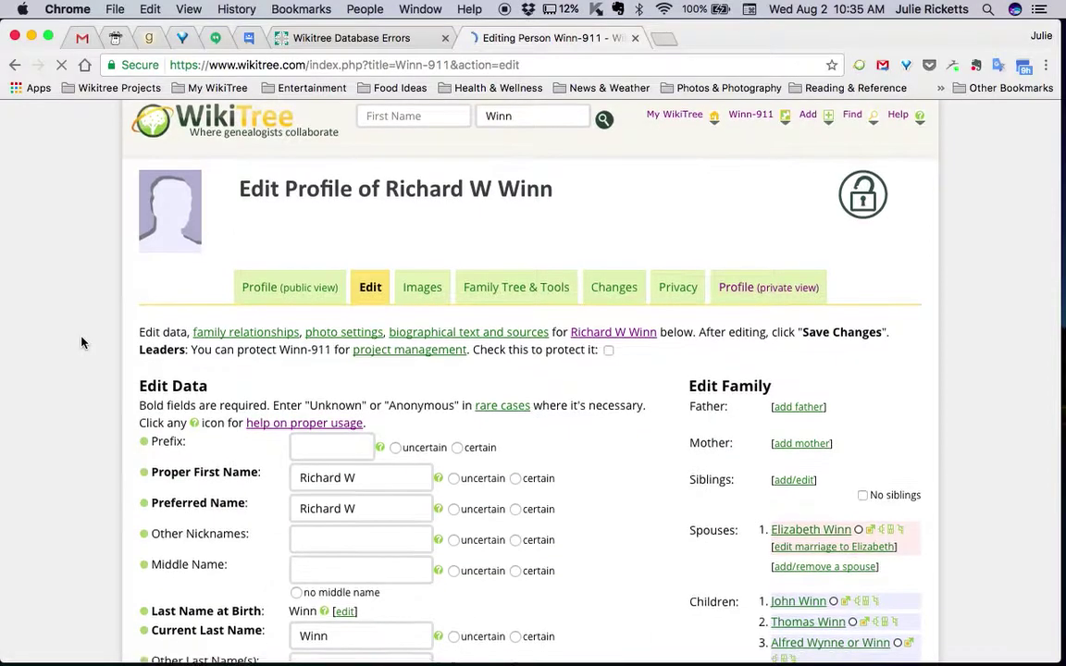
Step: Examine the biography text and the source number of the first inline reference in the Name section
scroll(82, 343, down, 15)
scroll(82, 342, down, 3)
scroll(390, 334, up, 3)
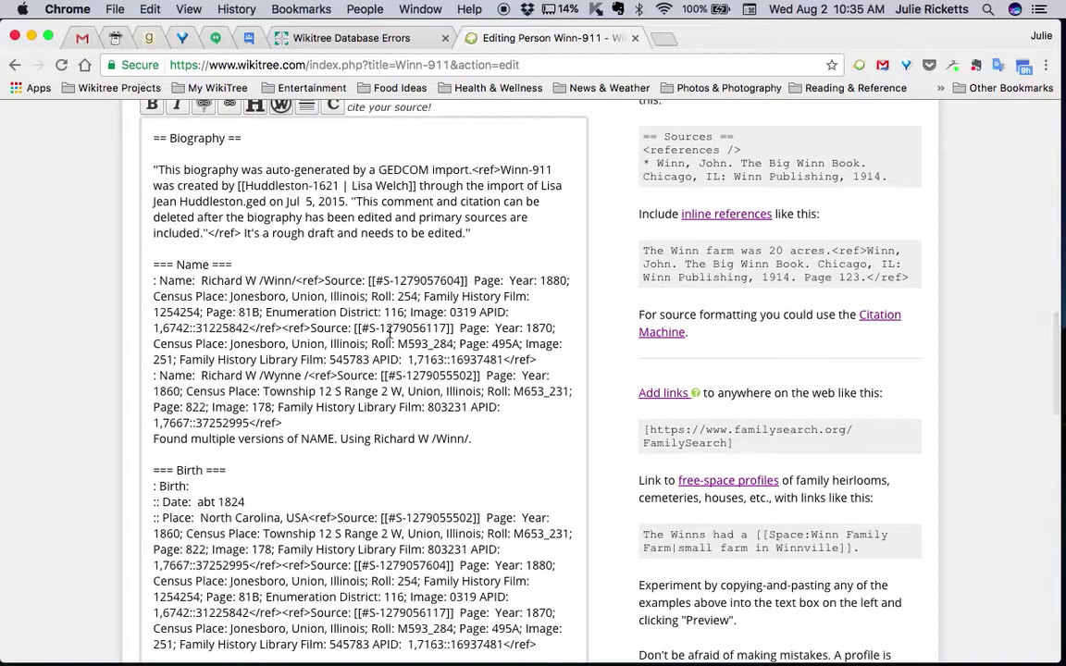
scroll(389, 334, down, 1)
scroll(389, 334, up, 1)
scroll(389, 333, down, 1)
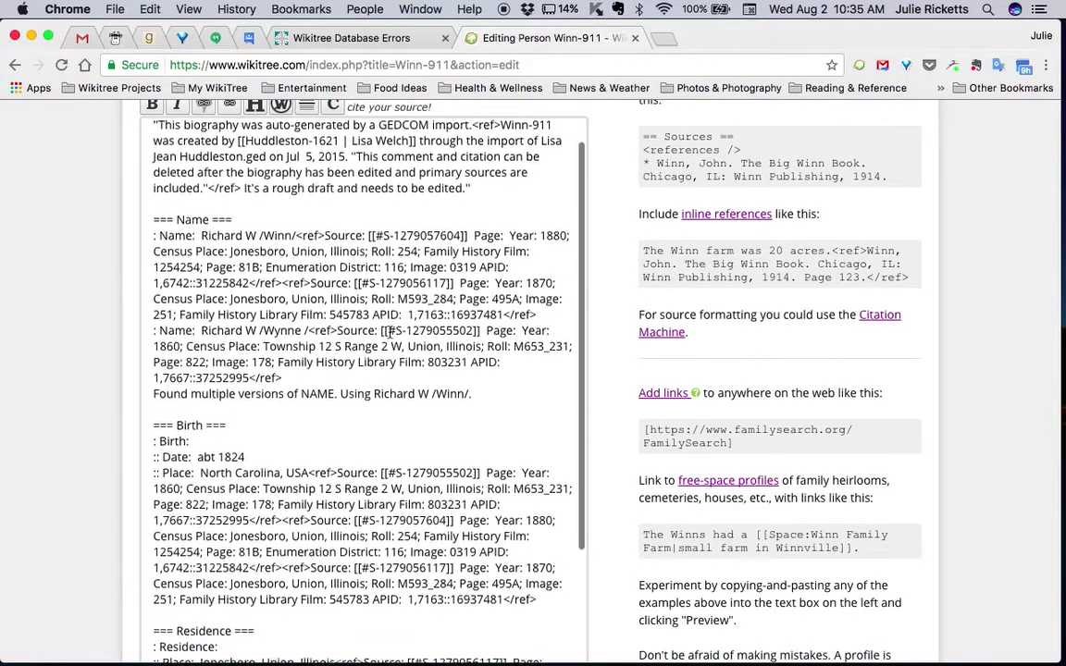
scroll(389, 334, up, 3)
scroll(112, 405, down, 1)
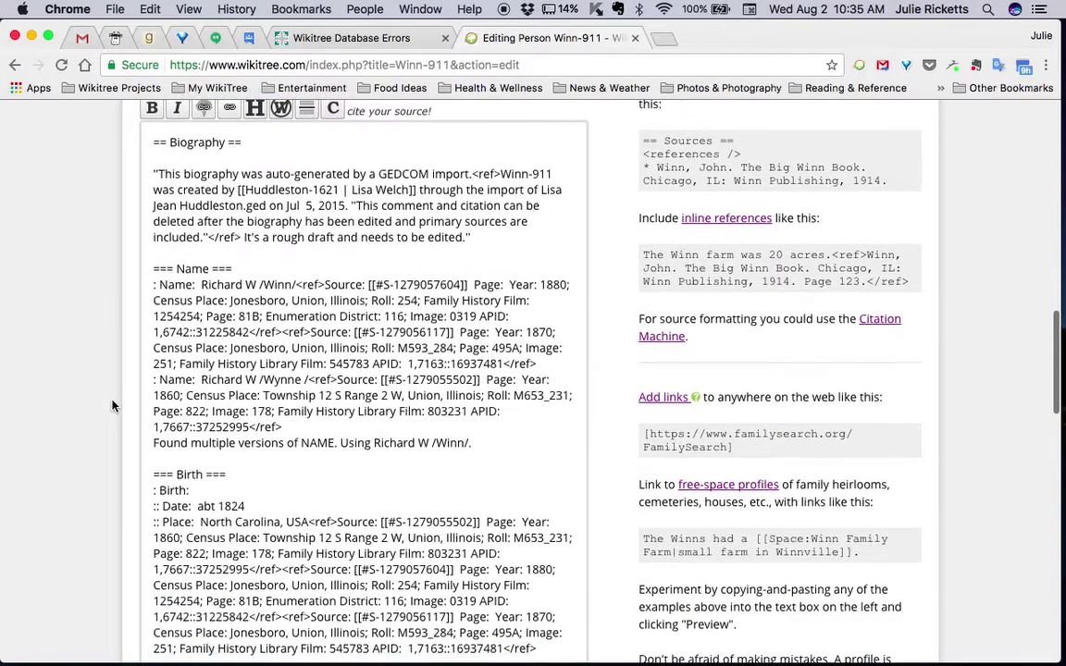
click(320, 284)
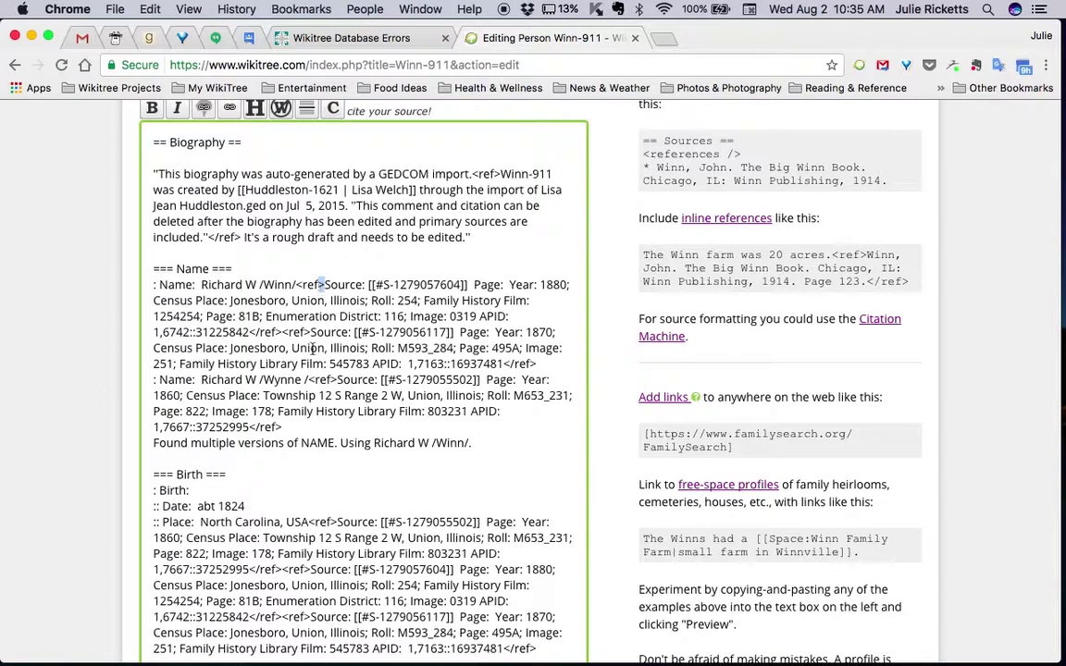
double_click(309, 285)
double_click(428, 285)
scroll(427, 287, down, 1)
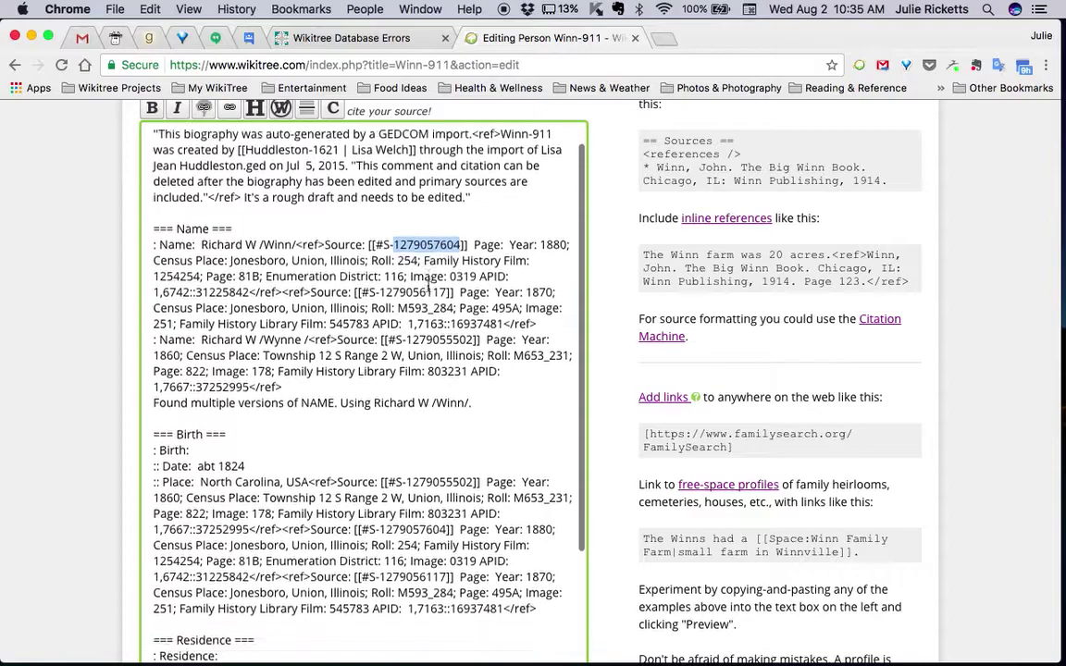
Step: Insert blank lines before the 1870 census, 1880 census and Ancestry Family Trees entries under Sources
scroll(427, 287, down, 12)
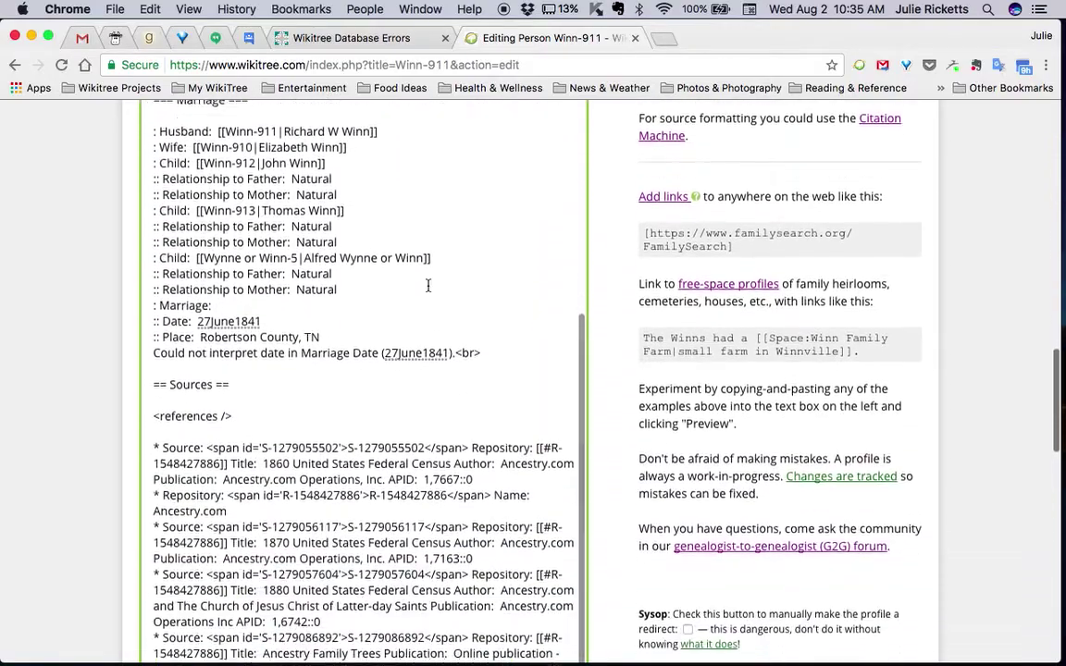
scroll(427, 285, down, 5)
click(250, 321)
key(Return)
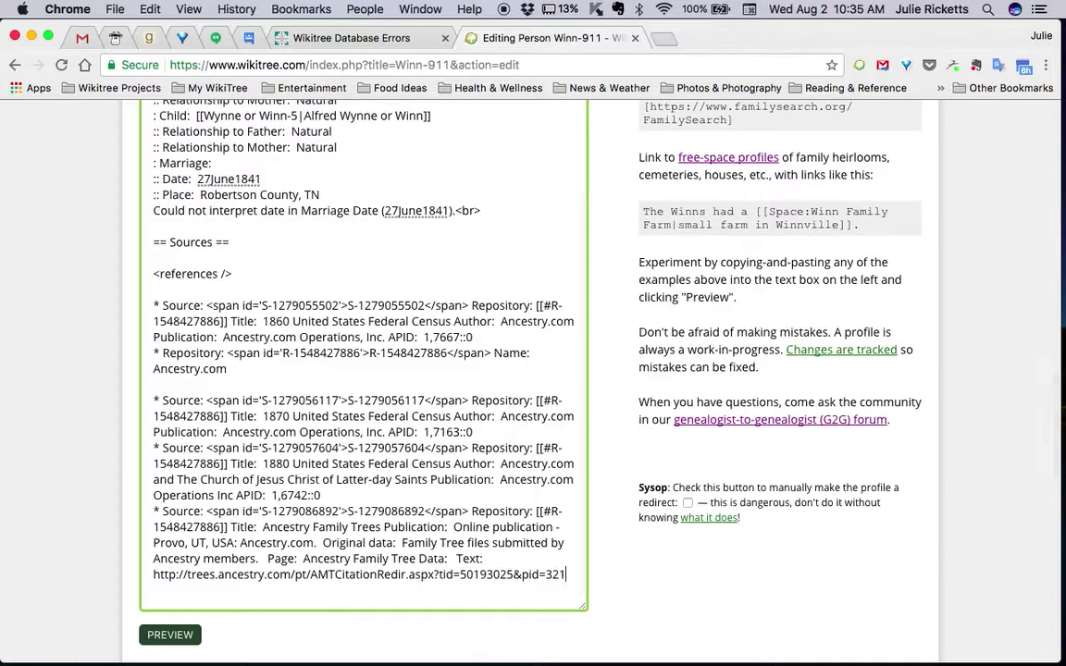
click(326, 495)
click(148, 450)
key(Return)
click(148, 531)
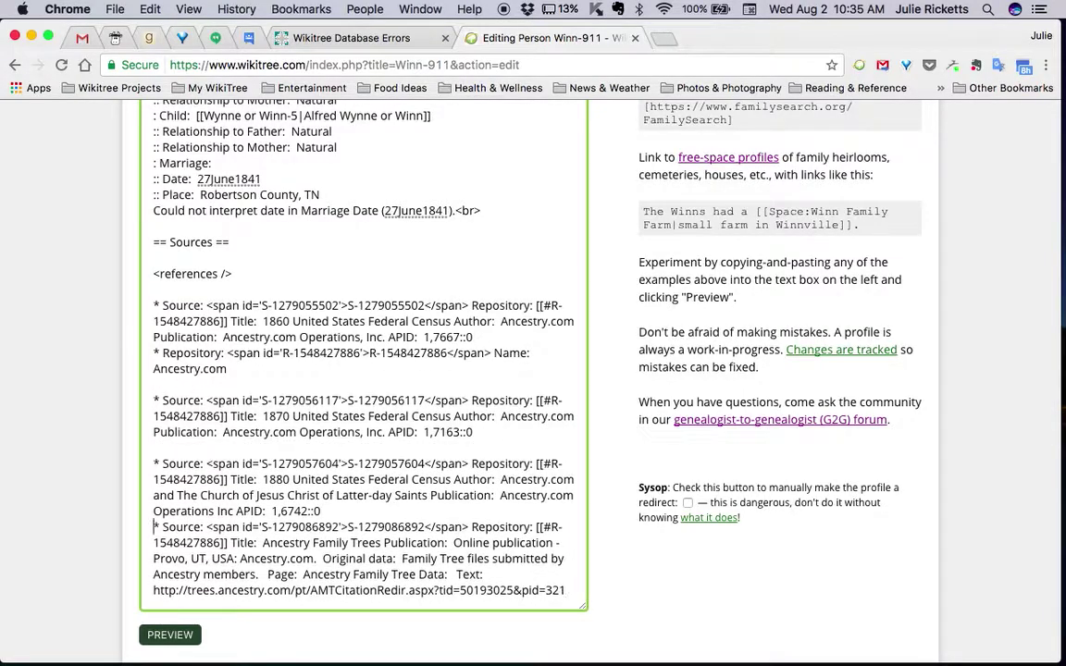
key(Return)
scroll(385, 445, down, 2)
scroll(385, 445, down, 2)
scroll(385, 443, up, 4)
scroll(74, 333, up, 2)
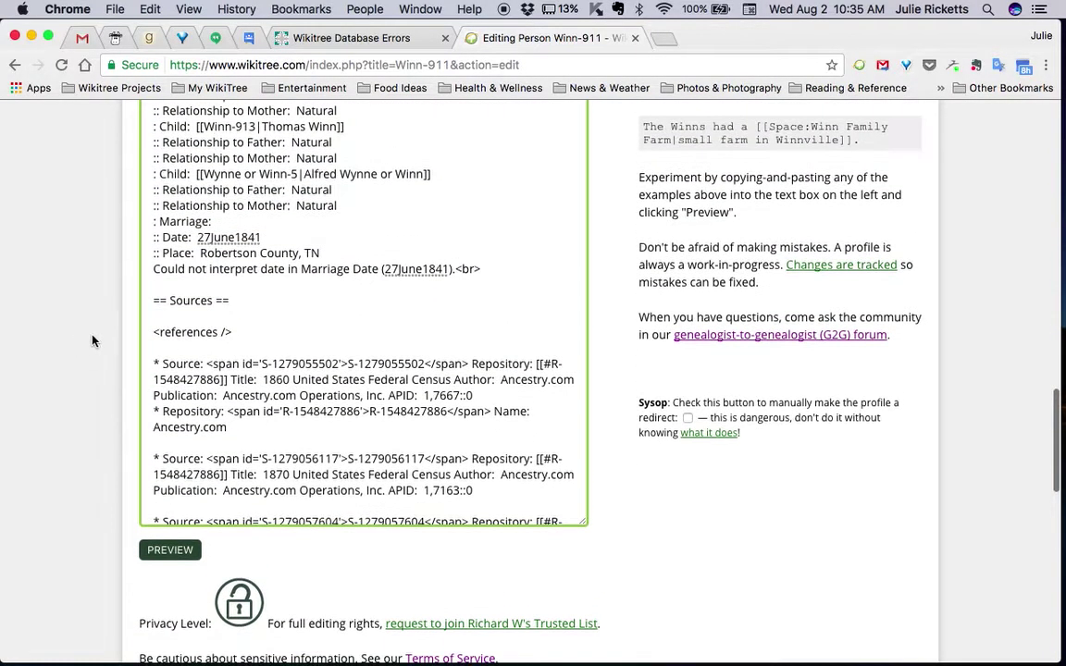
double_click(311, 363)
key(super+c)
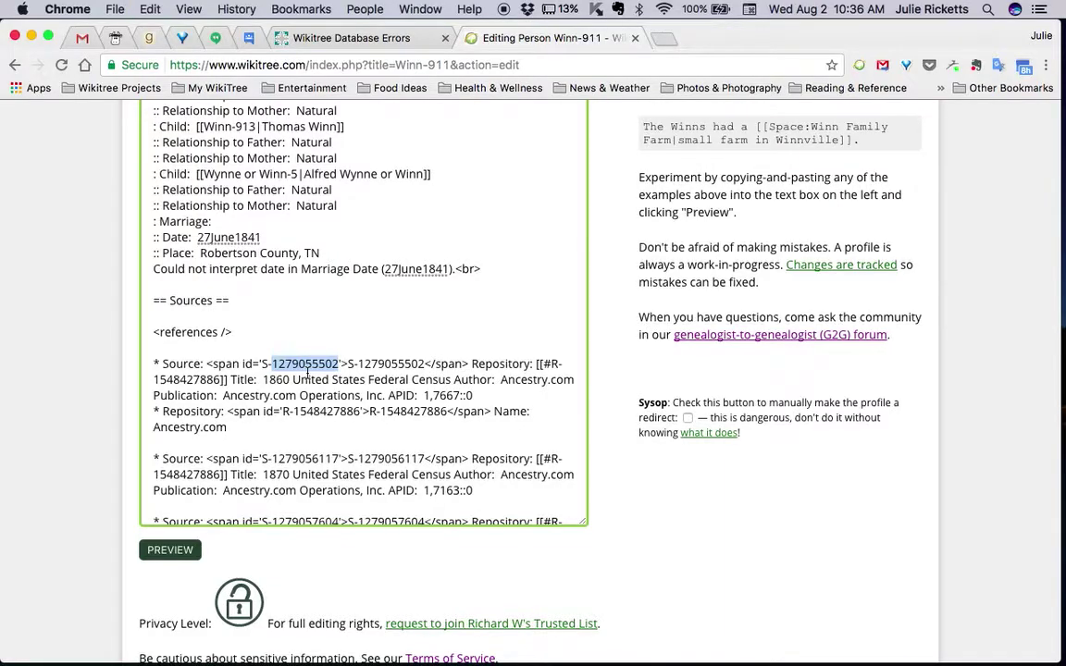
key(super+f)
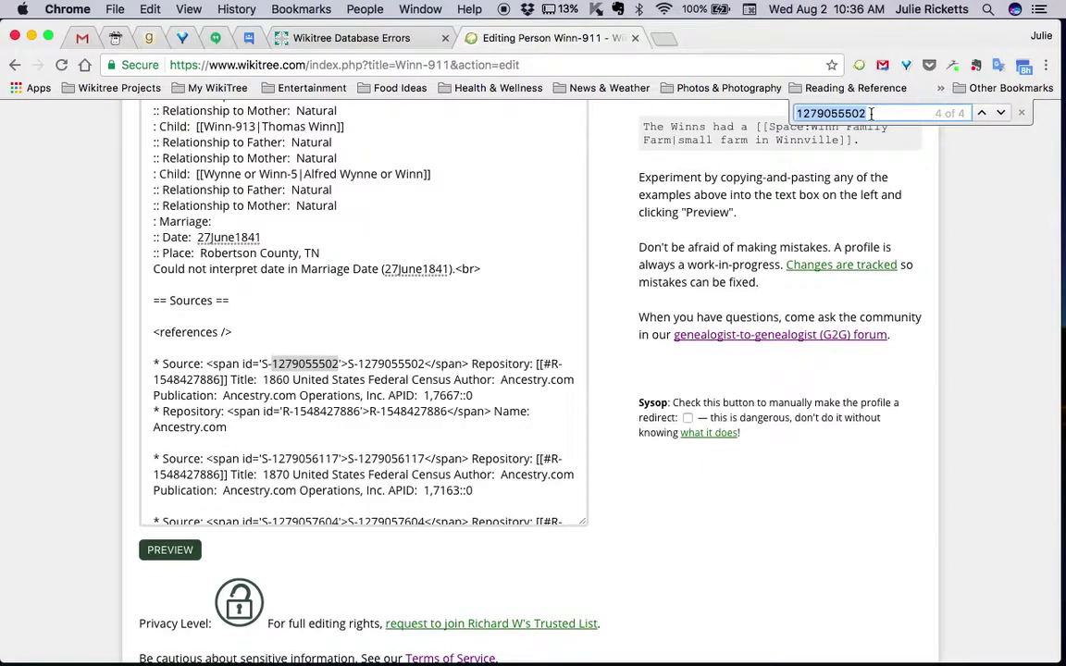
key(super+v)
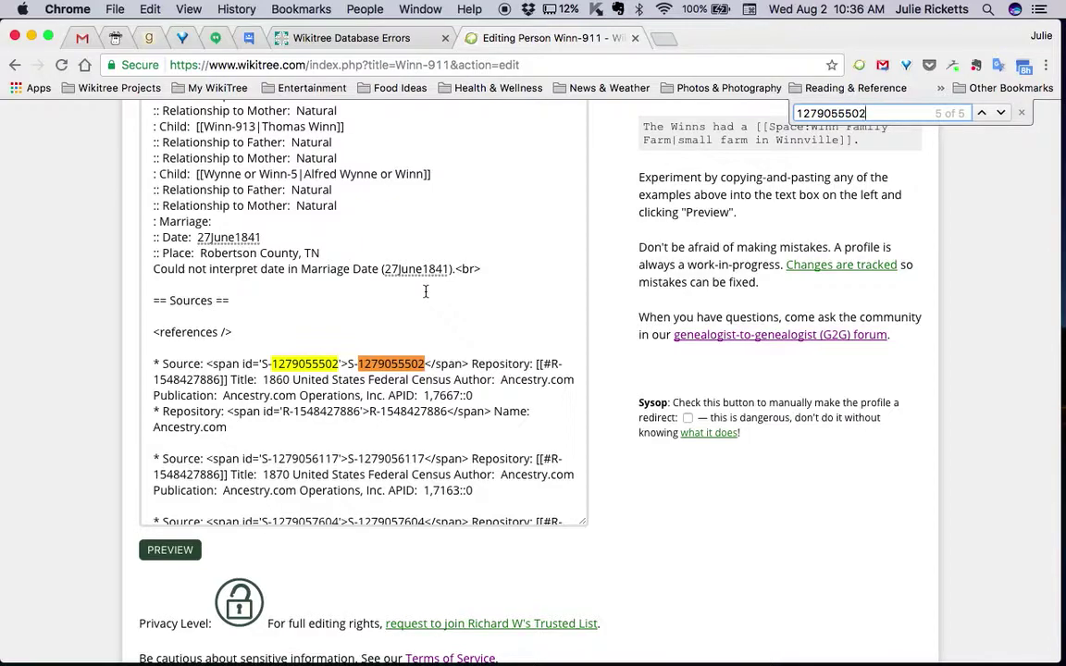
key(Return)
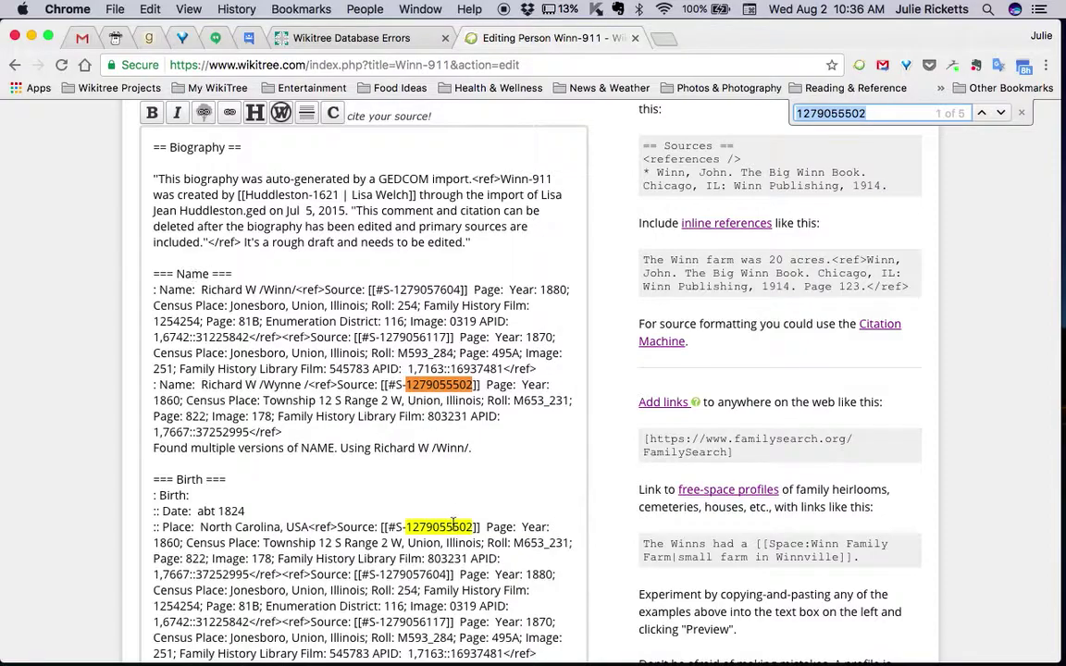
scroll(453, 524, down, 7)
scroll(453, 523, down, 6)
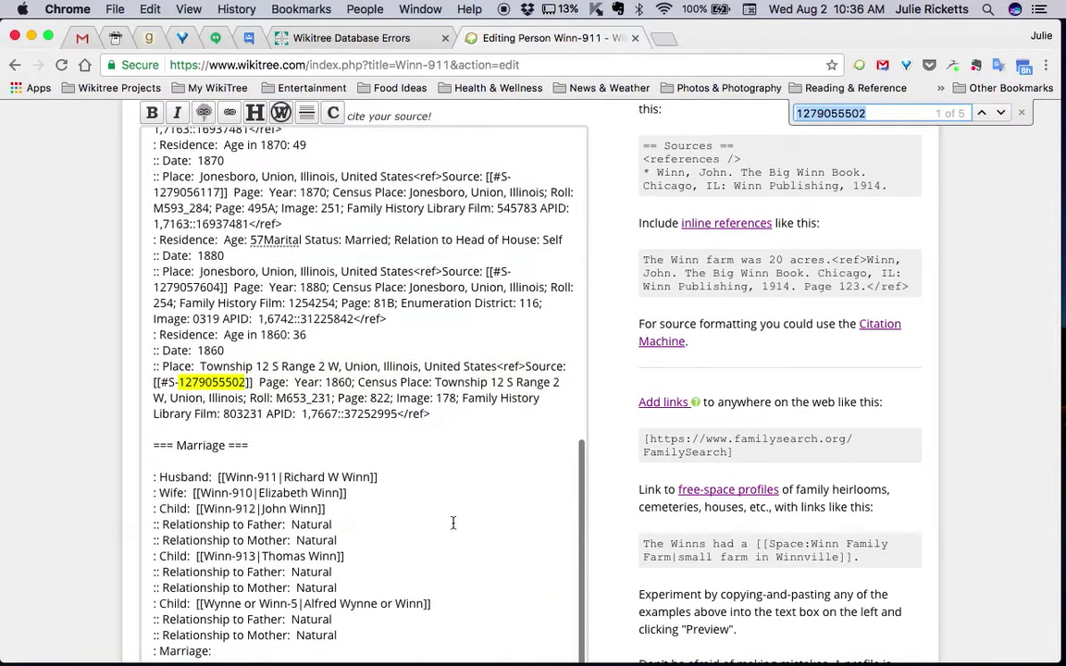
scroll(453, 524, up, 9)
scroll(452, 524, up, 6)
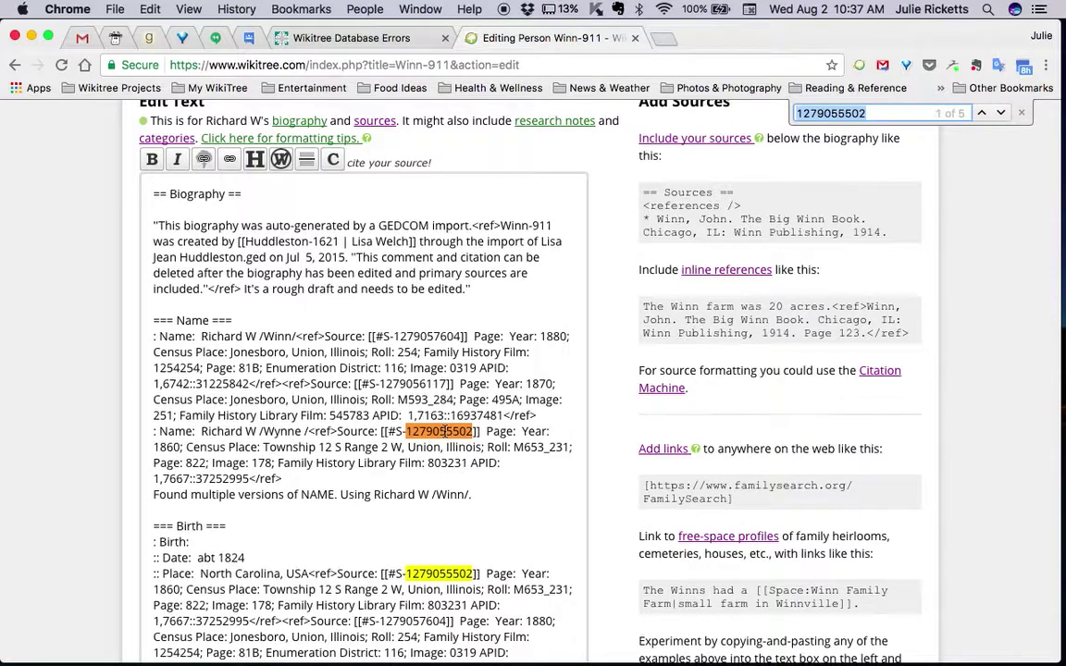
Step: Remove the inline 1860 census reference, including its ref tags, from the second name entry in the Name section
scroll(445, 431, down, 5)
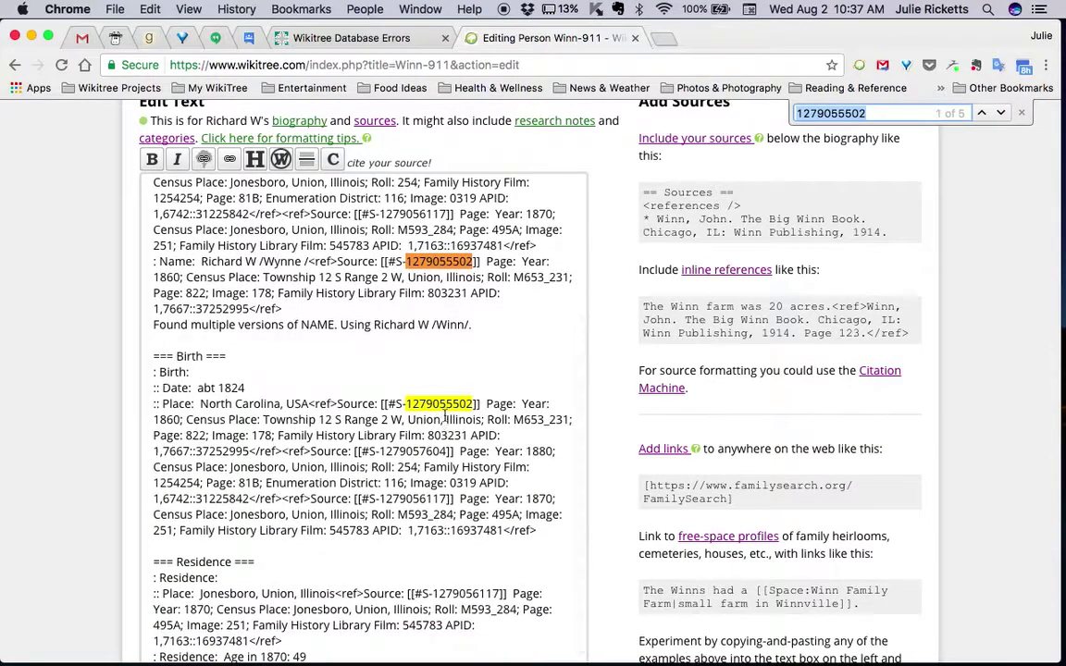
scroll(445, 420, up, 3)
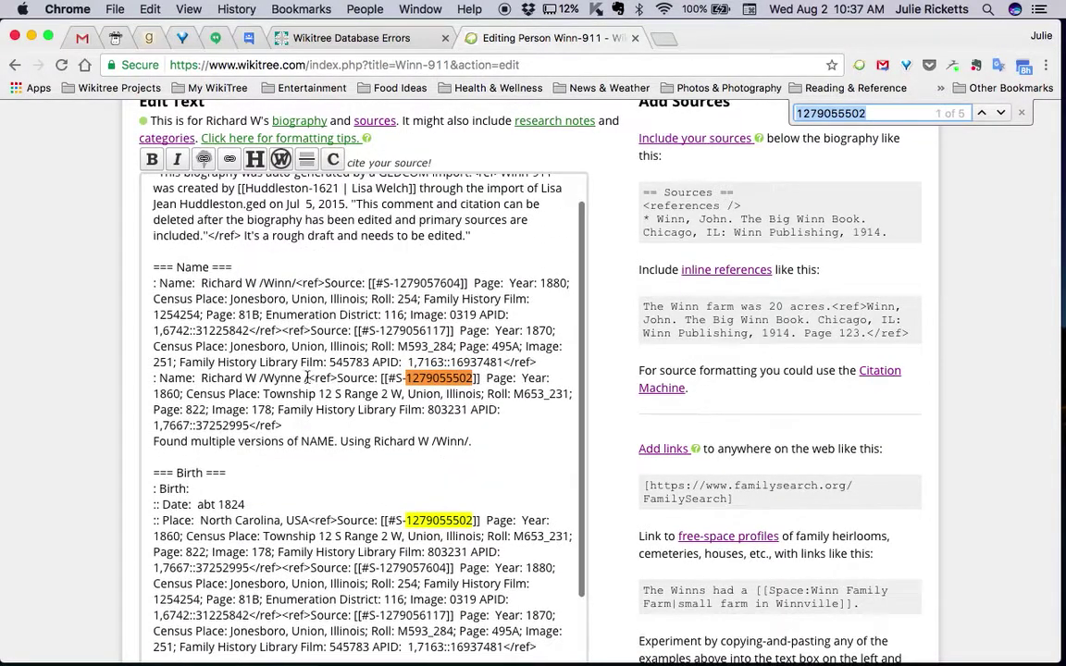
click(307, 378)
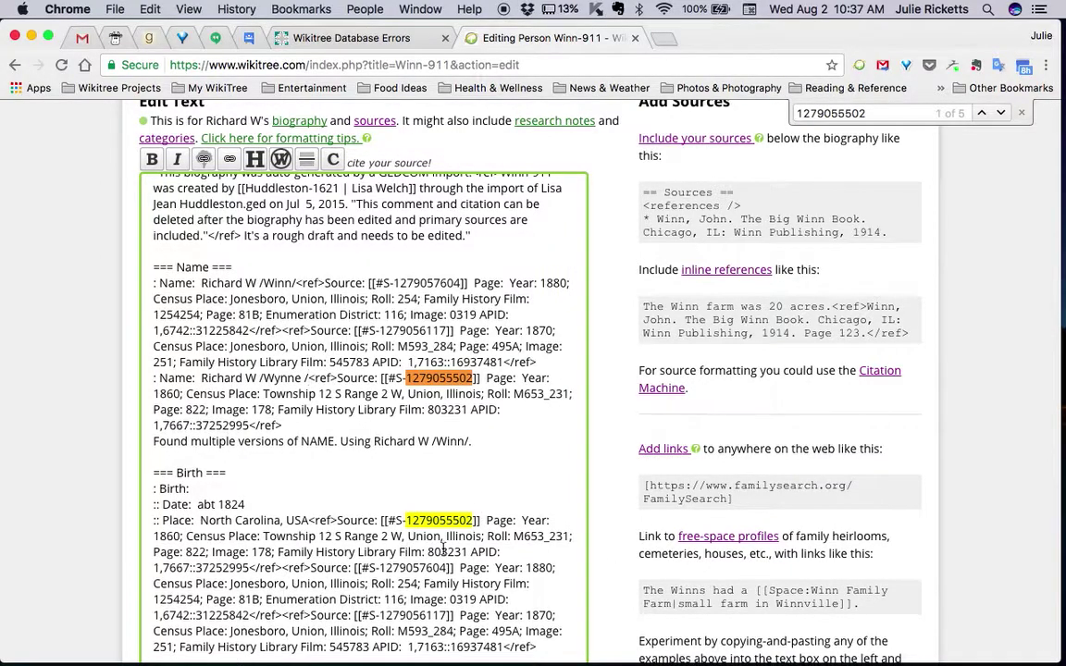
key(shift+Down)
key(shift+Down)
key(shift+Down)
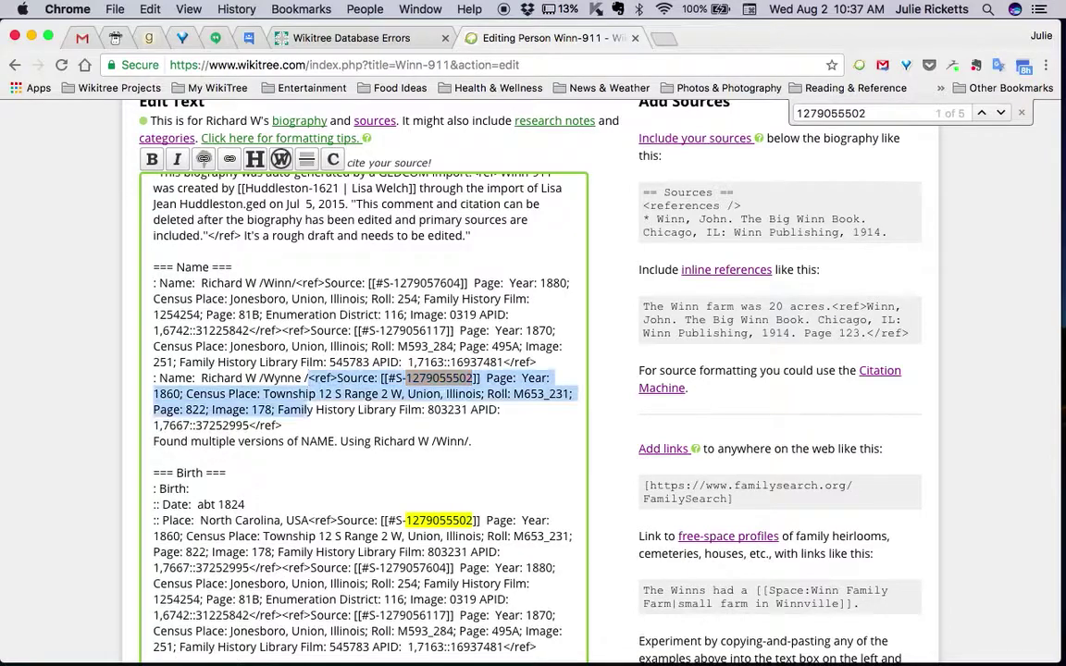
key(BackSpace)
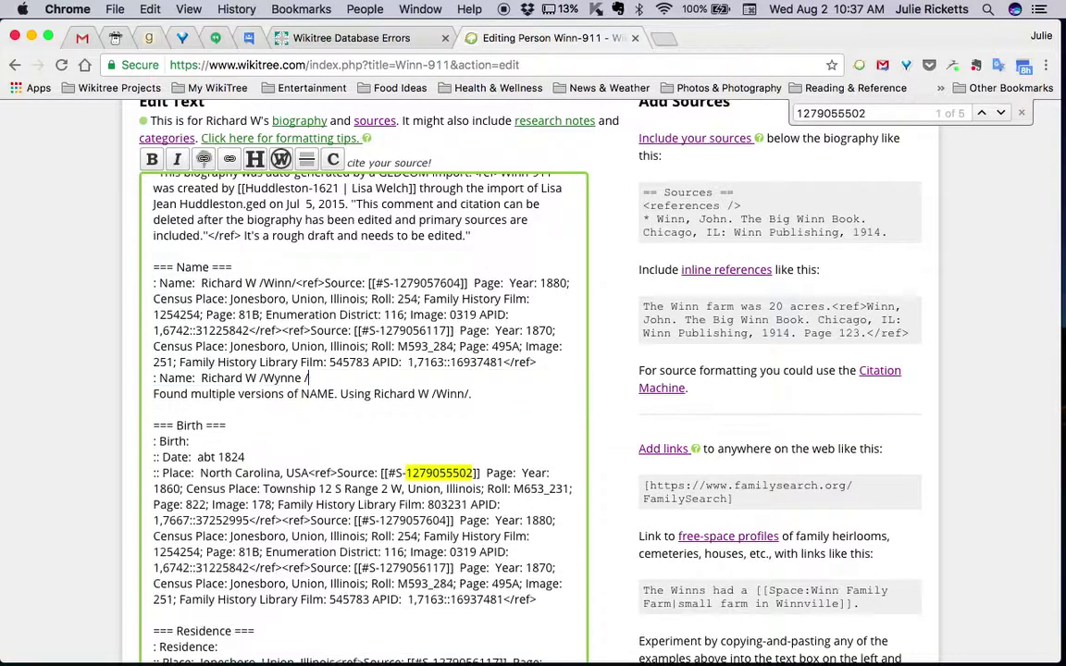
scroll(488, 488, down, 2)
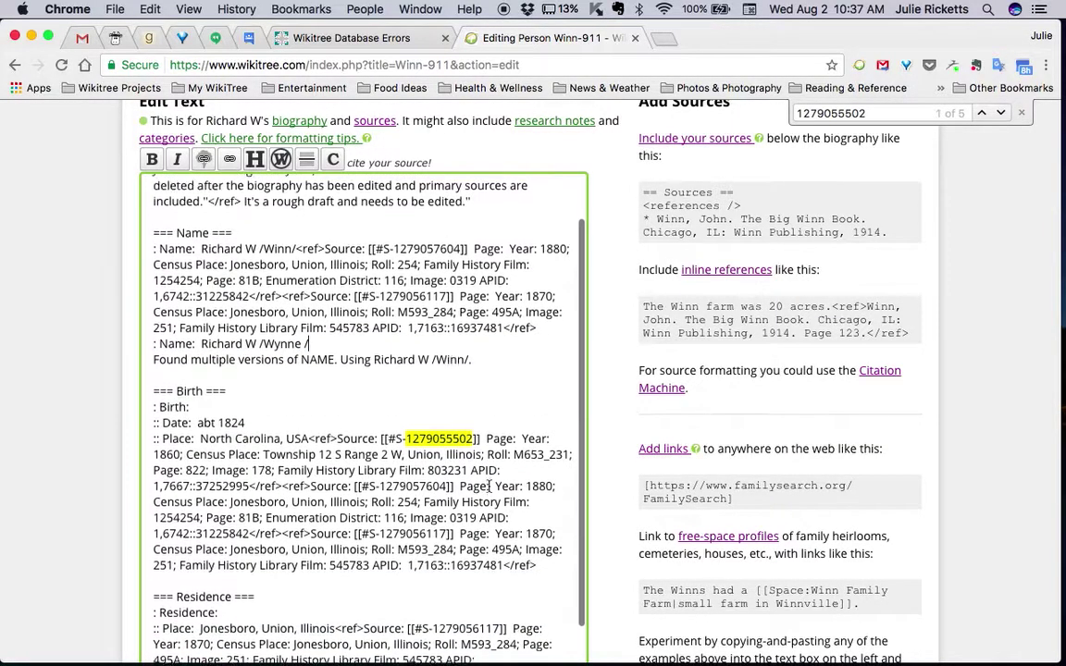
scroll(312, 330, up, 3)
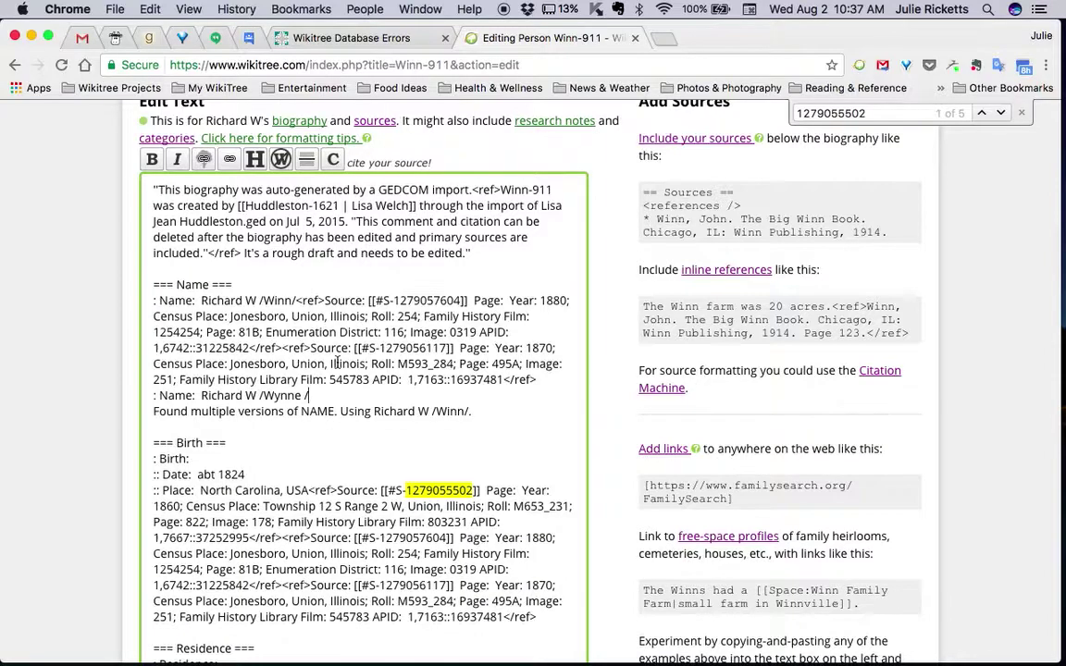
scroll(337, 364, down, 5)
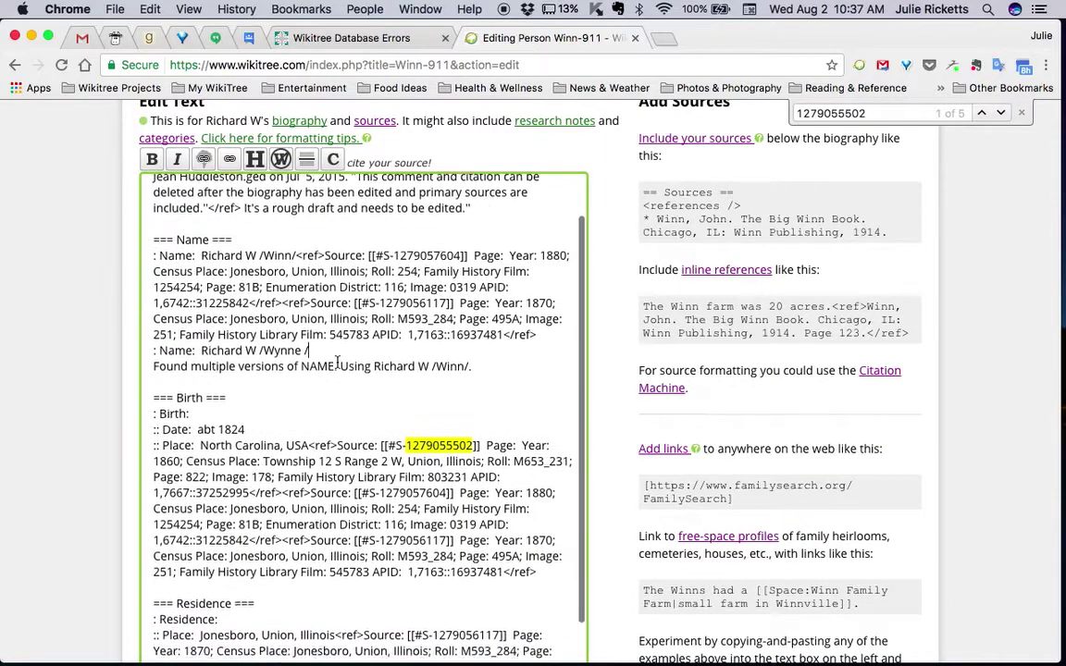
scroll(337, 362, down, 1)
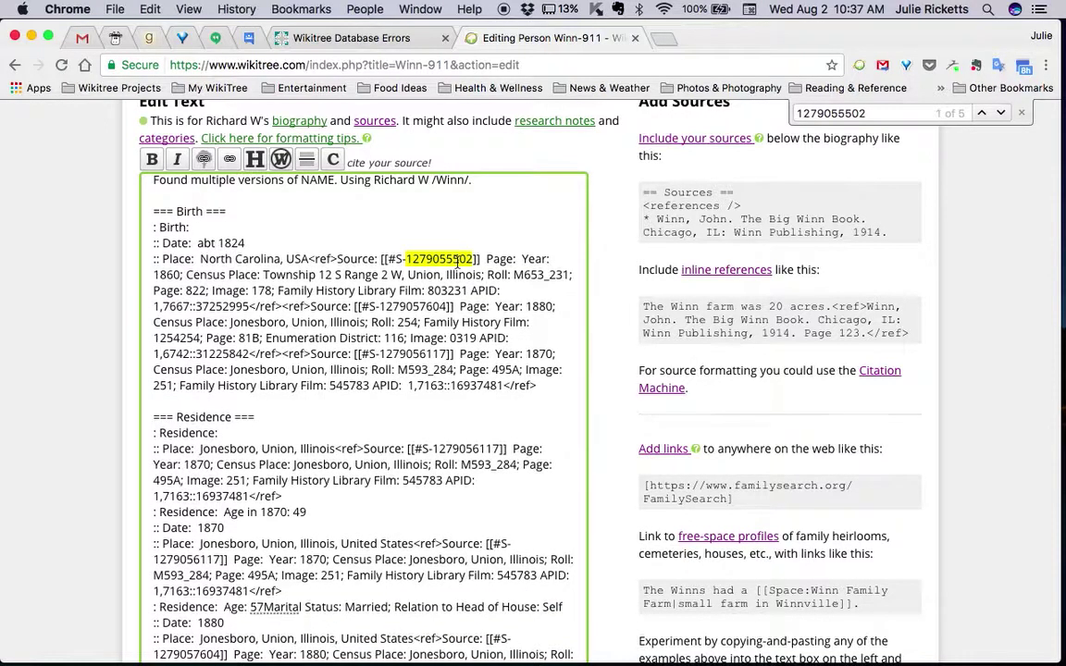
key(super+f)
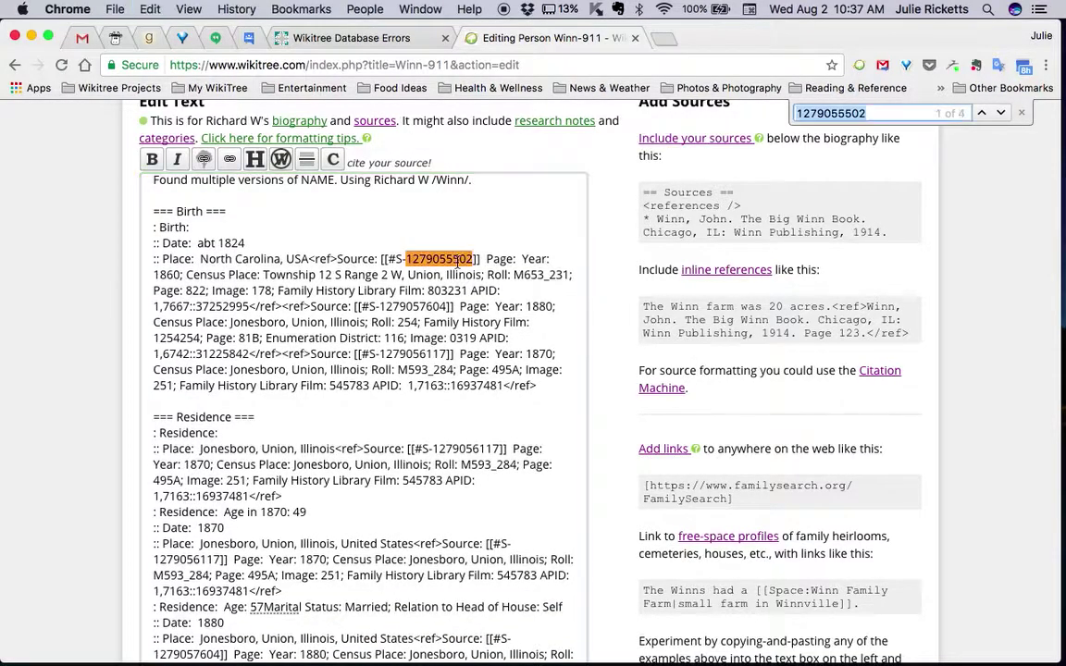
key(Return)
Step: Break the 1860 census entry under Sources so that its text after "Title:" starts on a new line
scroll(396, 389, up, 3)
scroll(395, 388, down, 2)
scroll(395, 389, down, 5)
scroll(395, 388, down, 5)
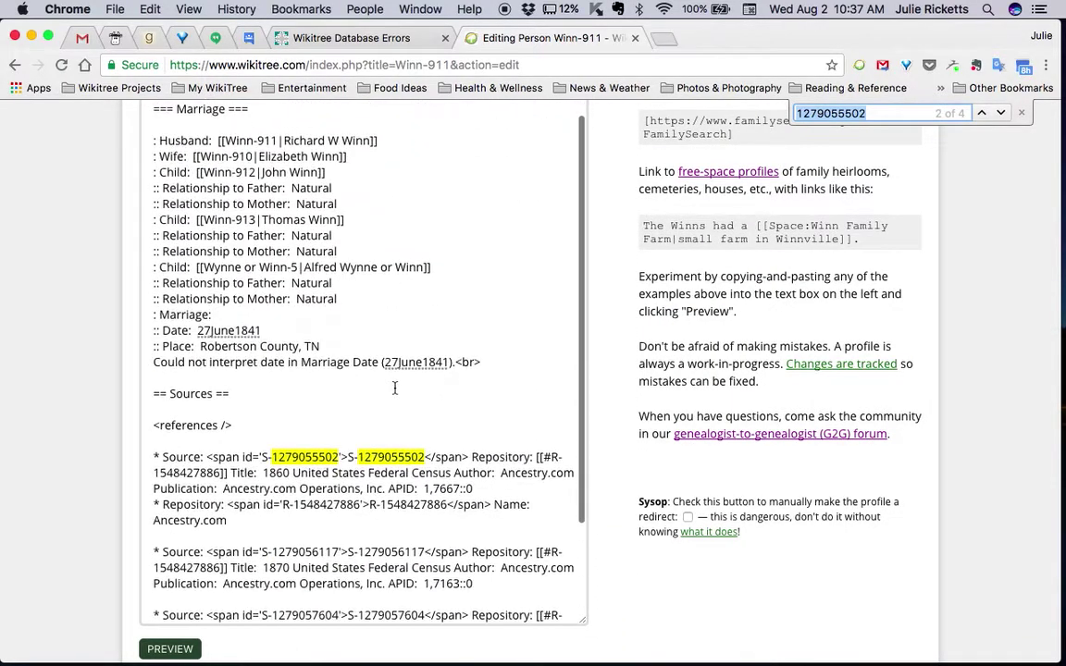
scroll(395, 388, down, 2)
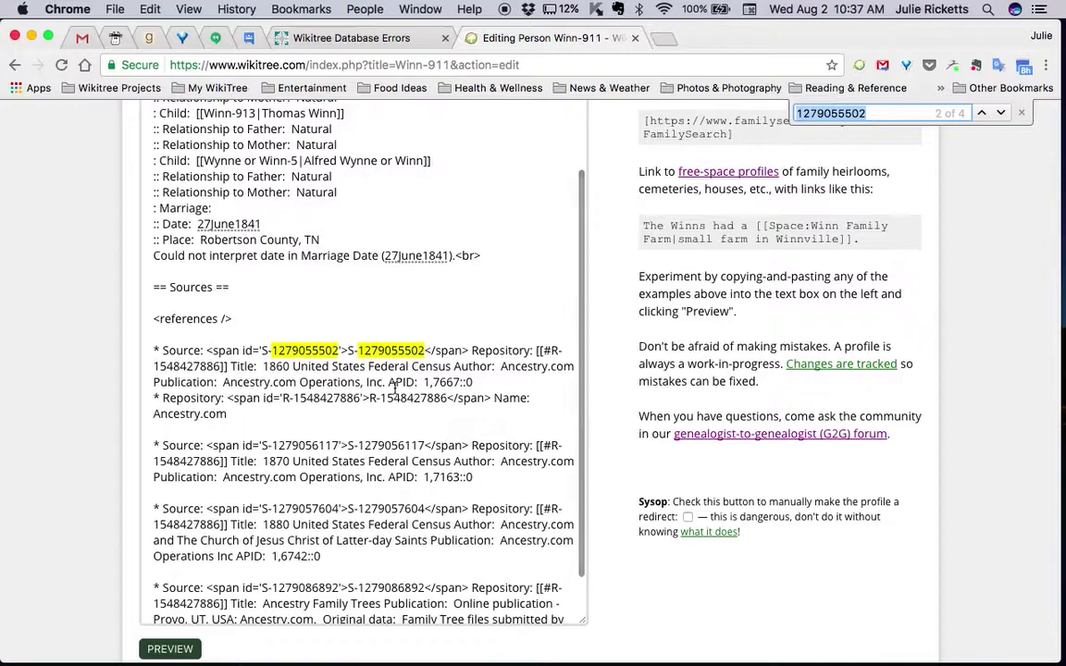
click(263, 366)
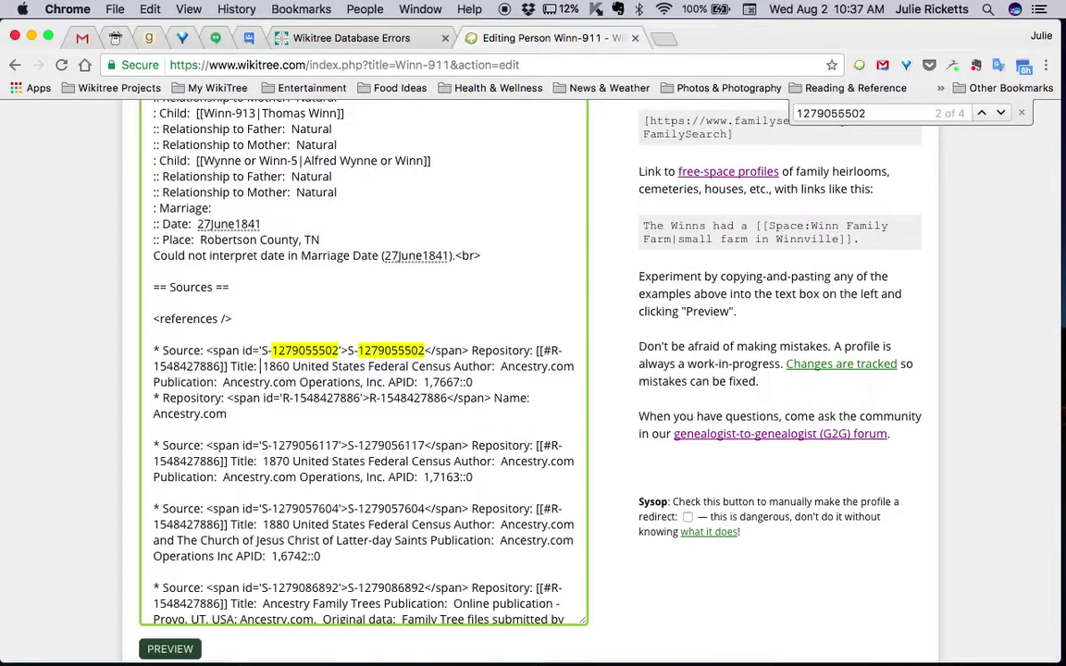
key(Return)
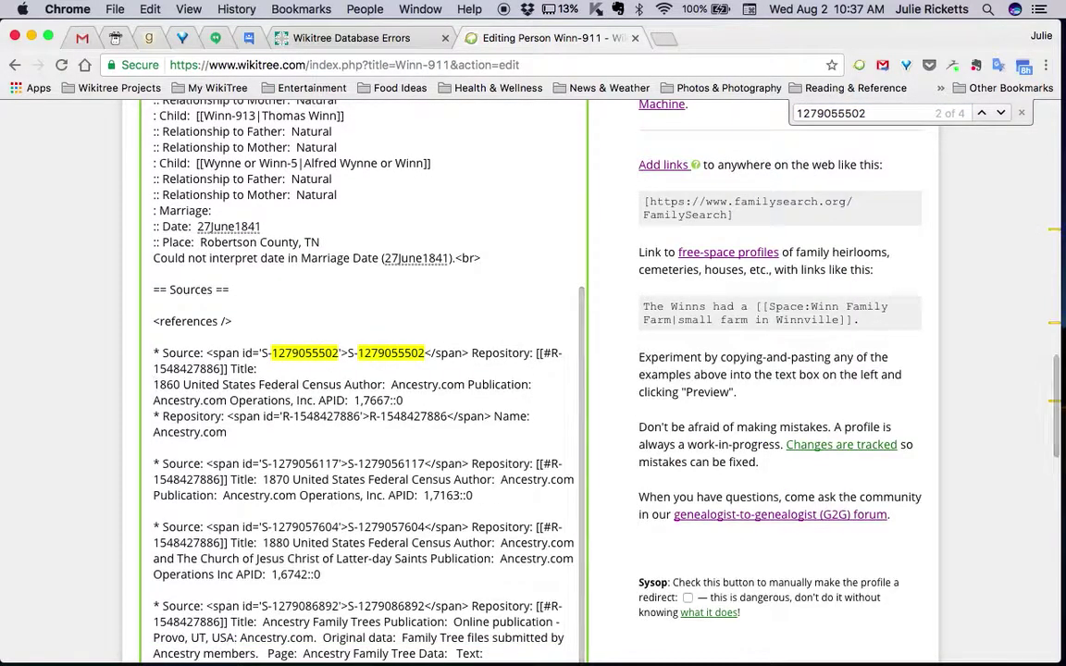
Step: Italicise the title "1860 United States Federal Census" by enclosing it in pairs of single apostrophes
text('')
key(alt+Right)
key(alt+Right)
key(alt+Right)
key(alt+Right)
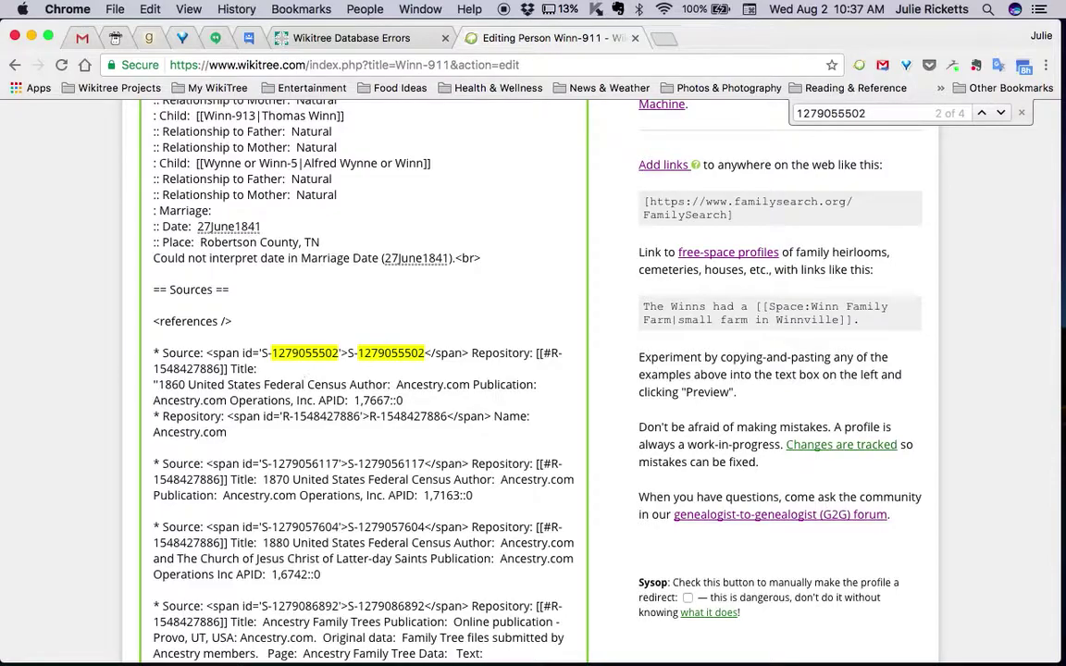
text('')
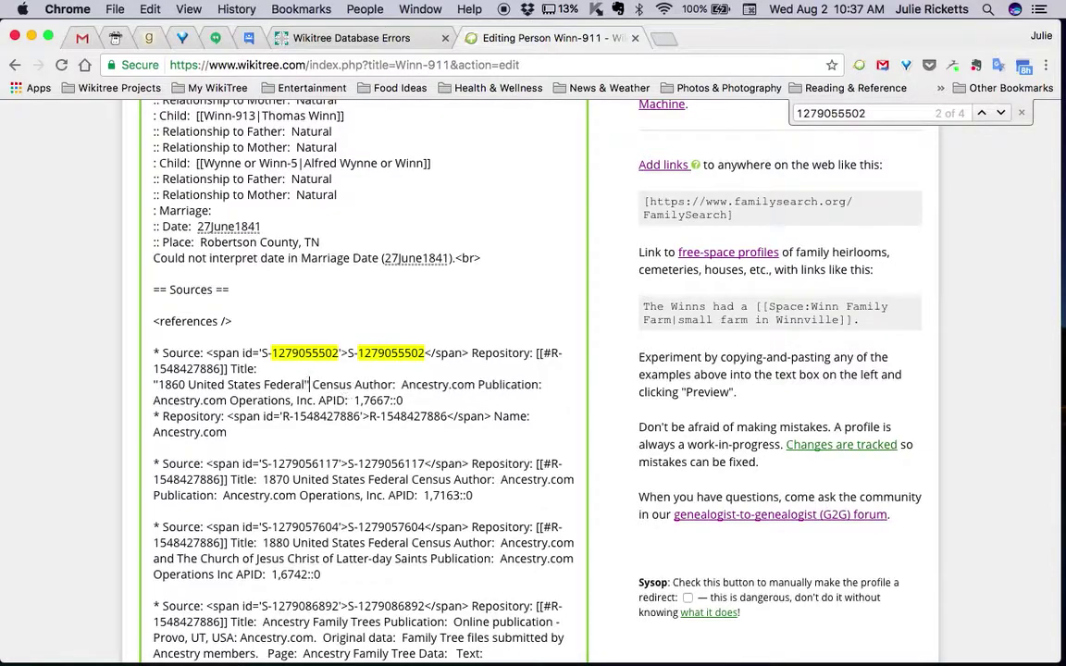
key(BackSpace)
key(BackSpace)
key(alt+Right)
text('')
Step: Replace the "Author:" label after the italicised 1860 census title with a period
key(alt+shift+Right)
key(alt+shift+Right)
key(alt+shift+Left)
text(.)
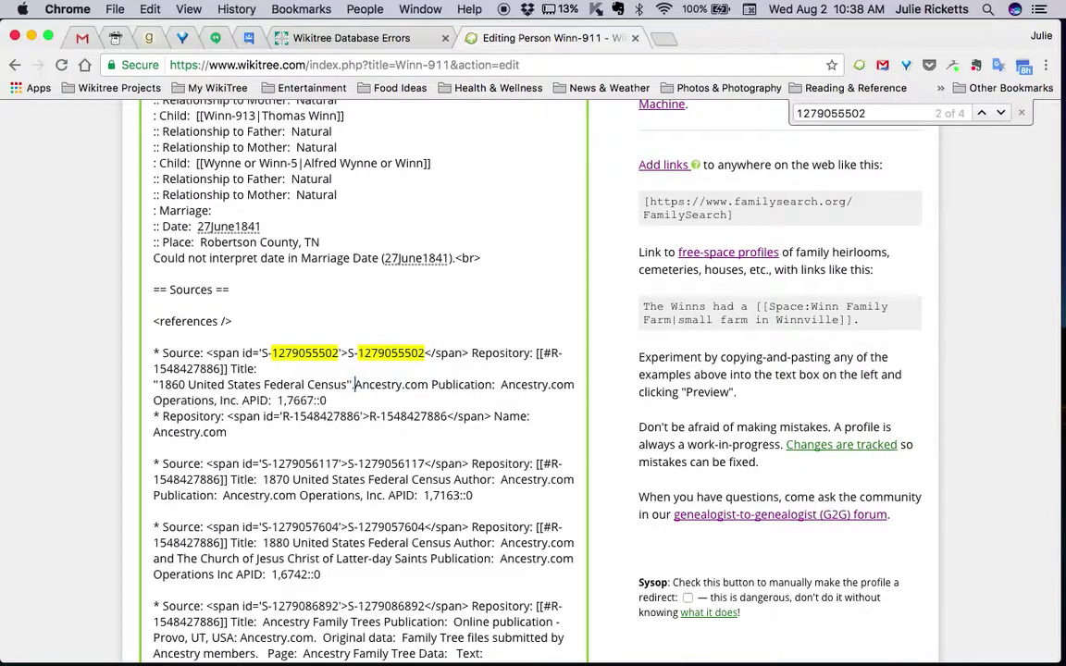
Step: Delete the text "Publication: Ancestry.com" after "Ancestry.com" in the 1860 census entry under Sources
key(Right)
key(Right)
key(Right)
key(Right)
key(Right)
key(Right)
key(Right)
key(Right)
key(Right)
key(Right)
key(Right)
key(Right)
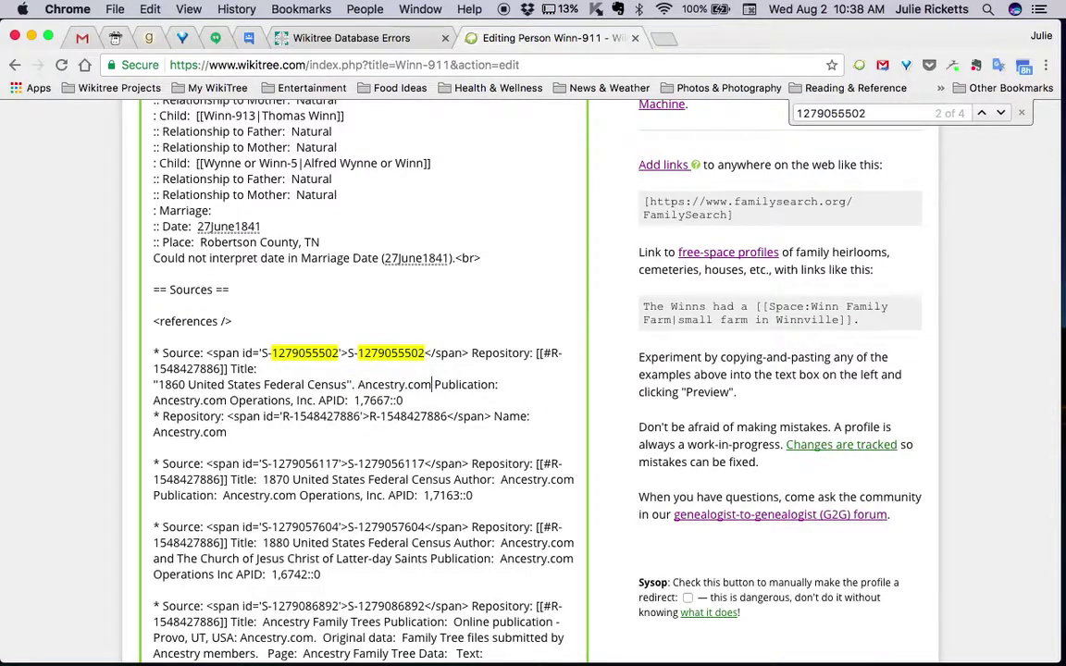
key(super+shift+Right)
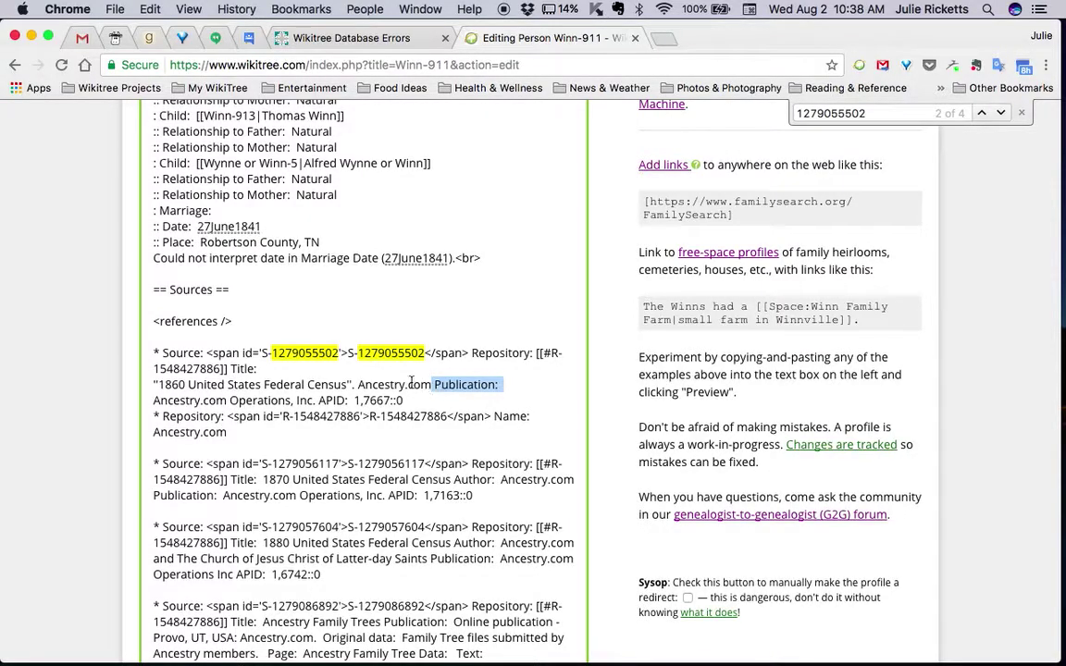
key(alt+shift+Right)
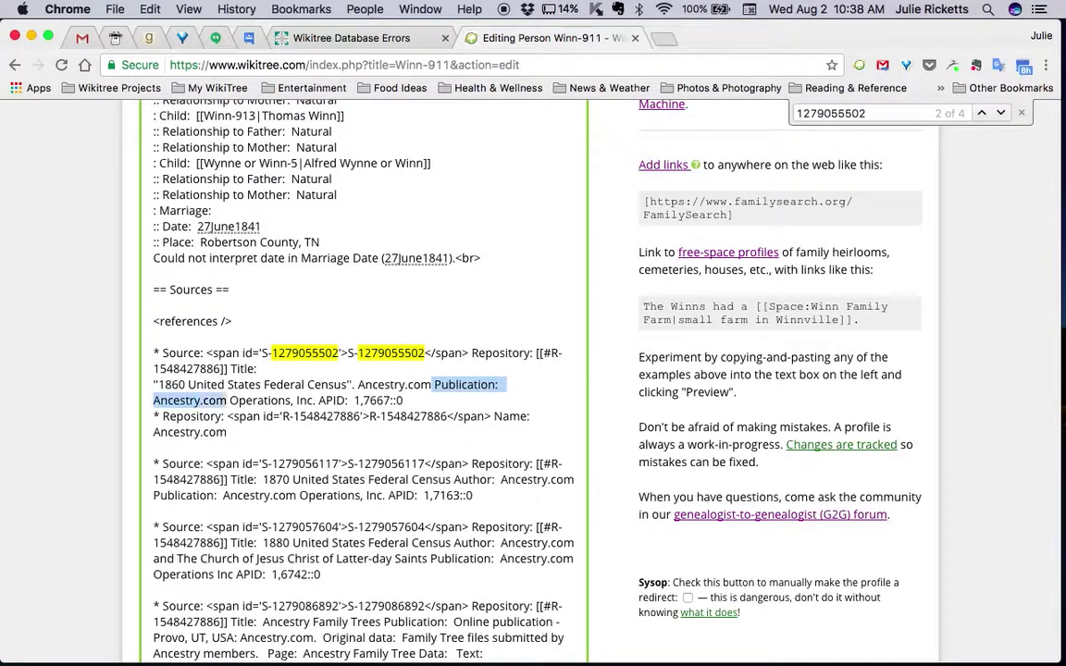
key(BackSpace)
Step: Remove the APID and the whole Repository line following "Ancestry.com Operations, Inc." in the 1860 census entry
key(alt+Right)
key(alt+Right)
key(alt+Right)
key(alt+Left)
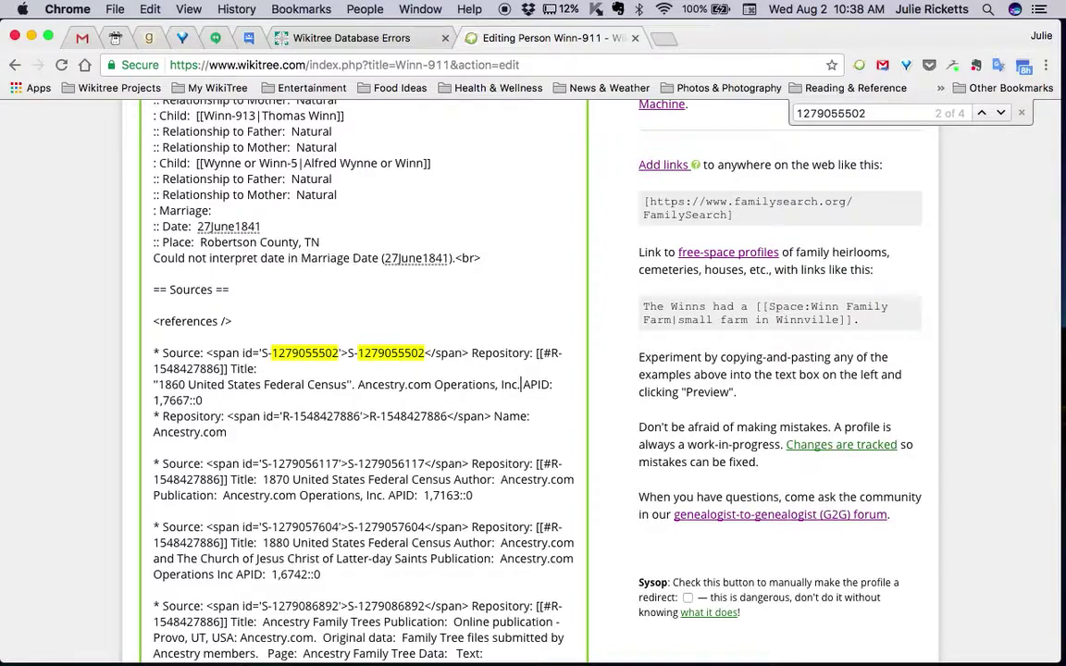
key(shift+Down)
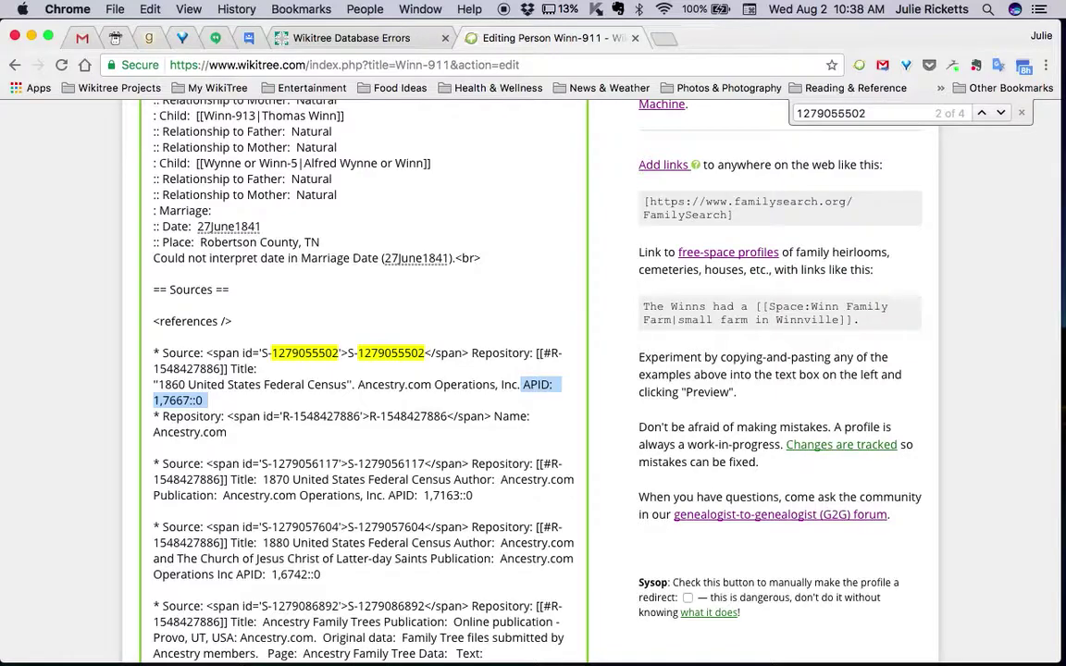
key(shift+Down)
key(shift+Down)
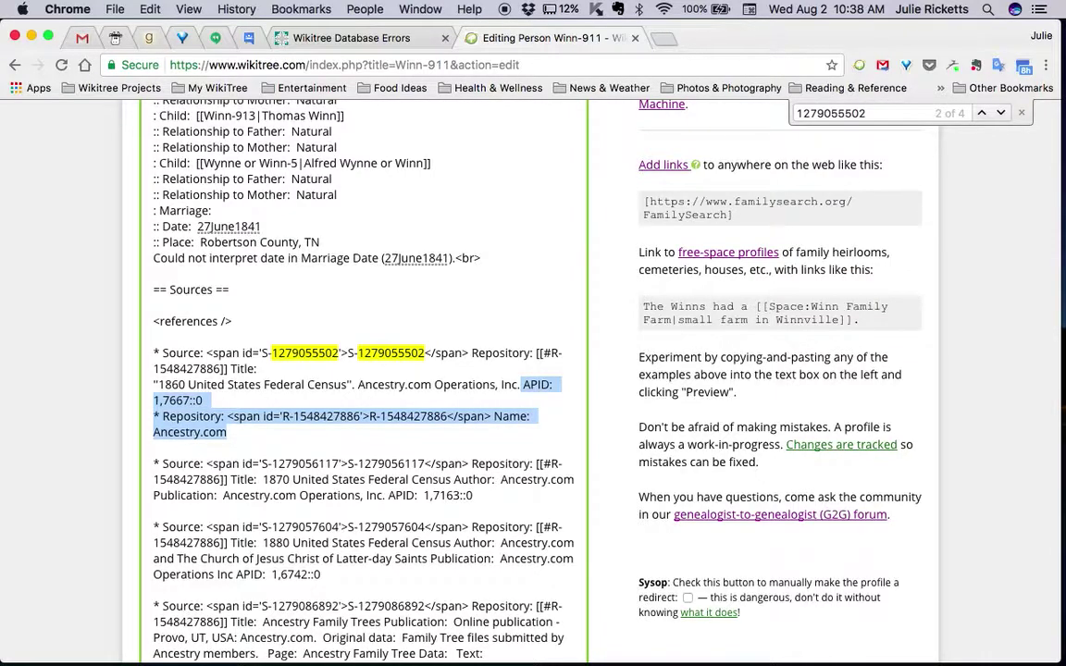
key(Return)
Step: Cut the reformatted 1860 census citation line from under Sources
click(549, 373)
key(super+shift+Left)
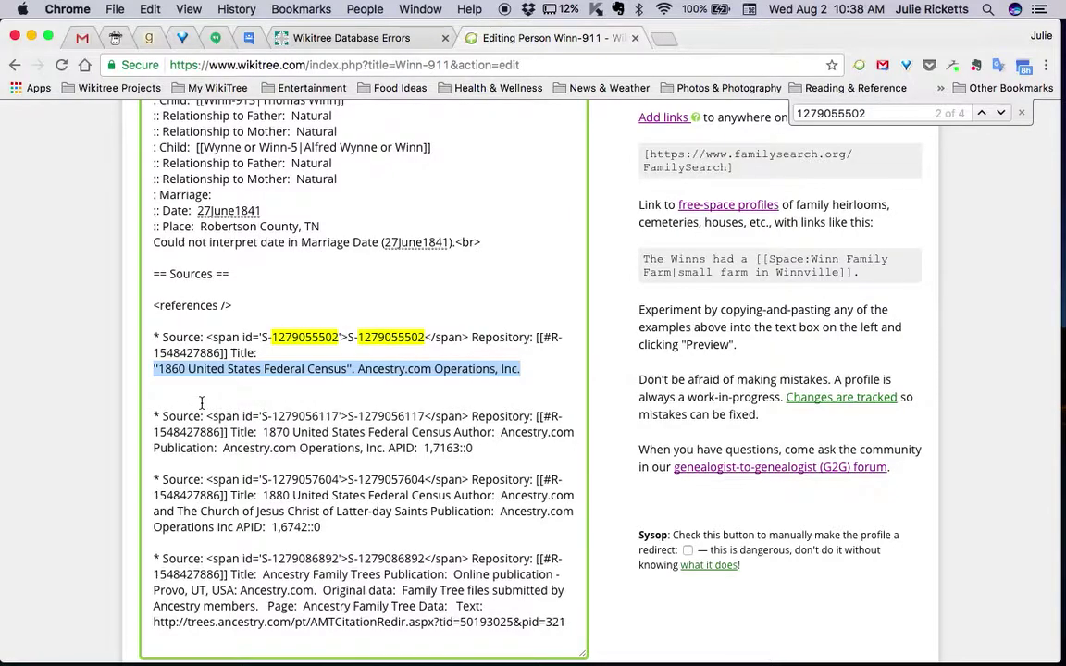
key(super+x)
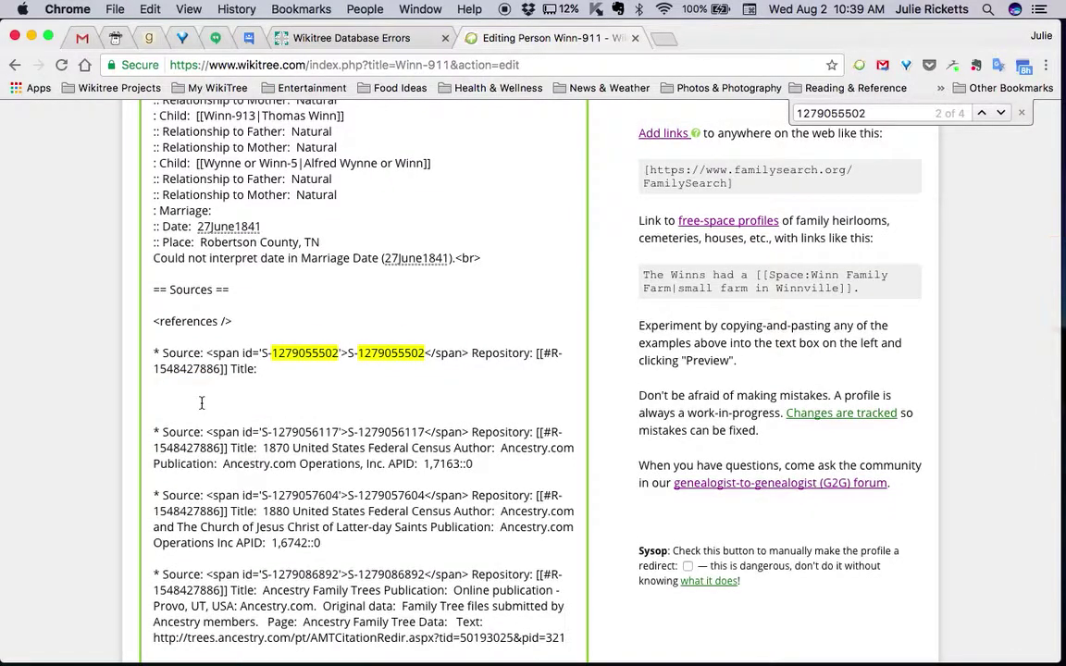
key(super+f)
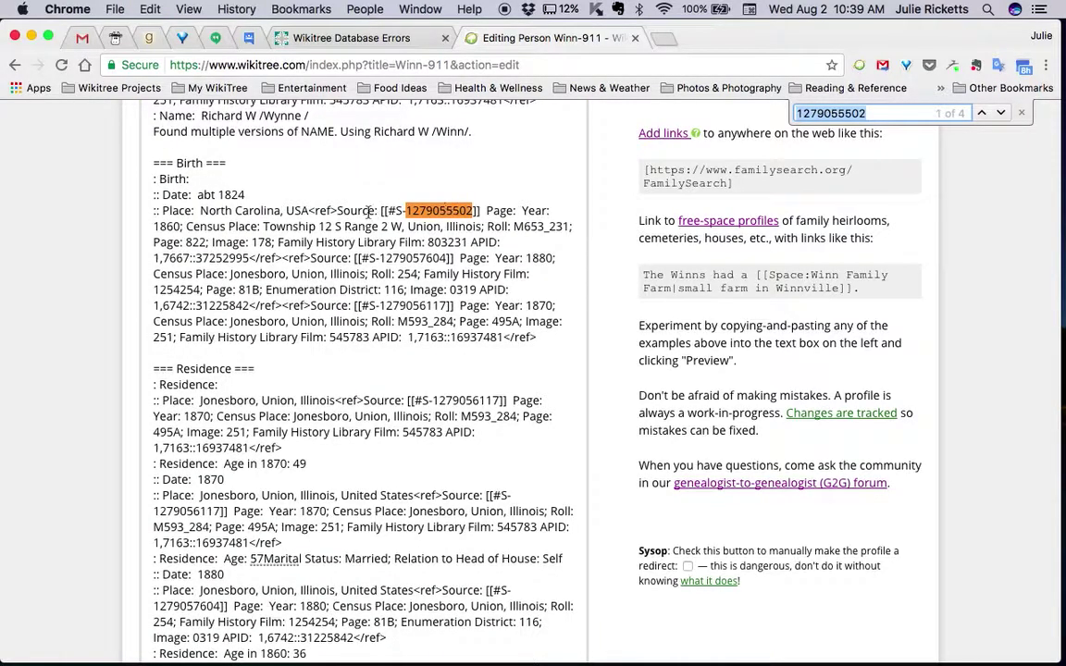
click(336, 211)
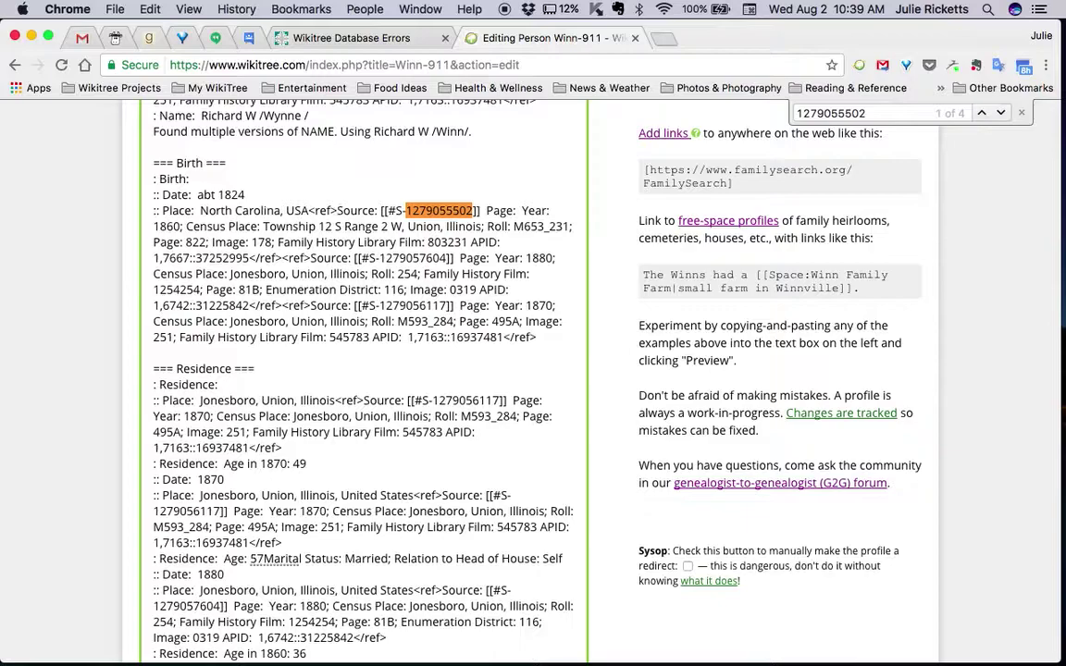
key(shift+super+Right)
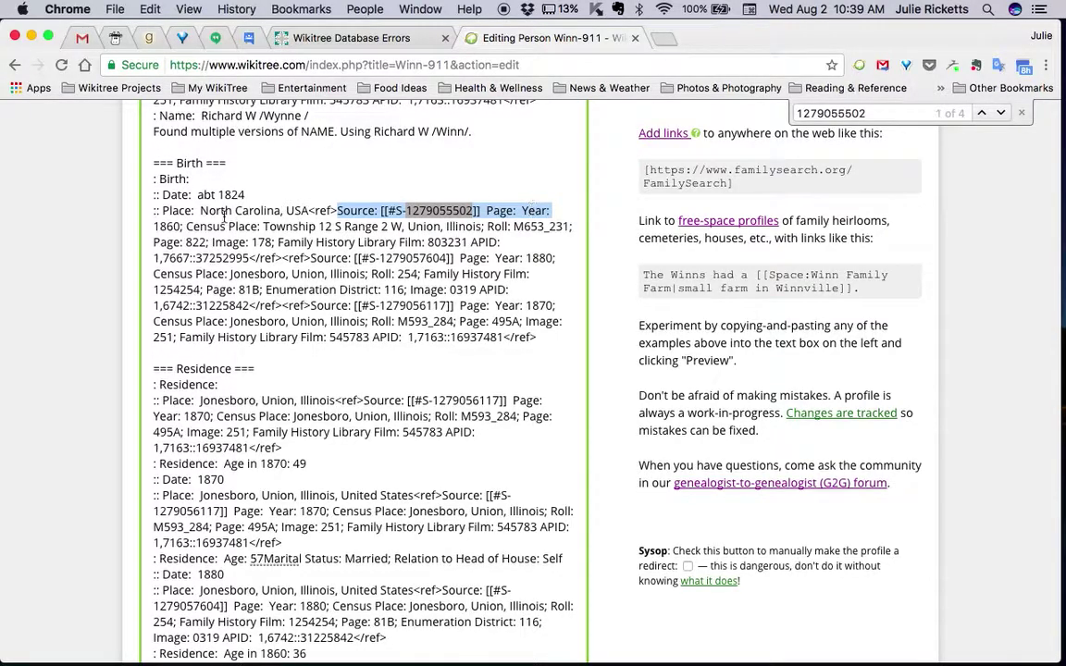
shift+click(261, 227)
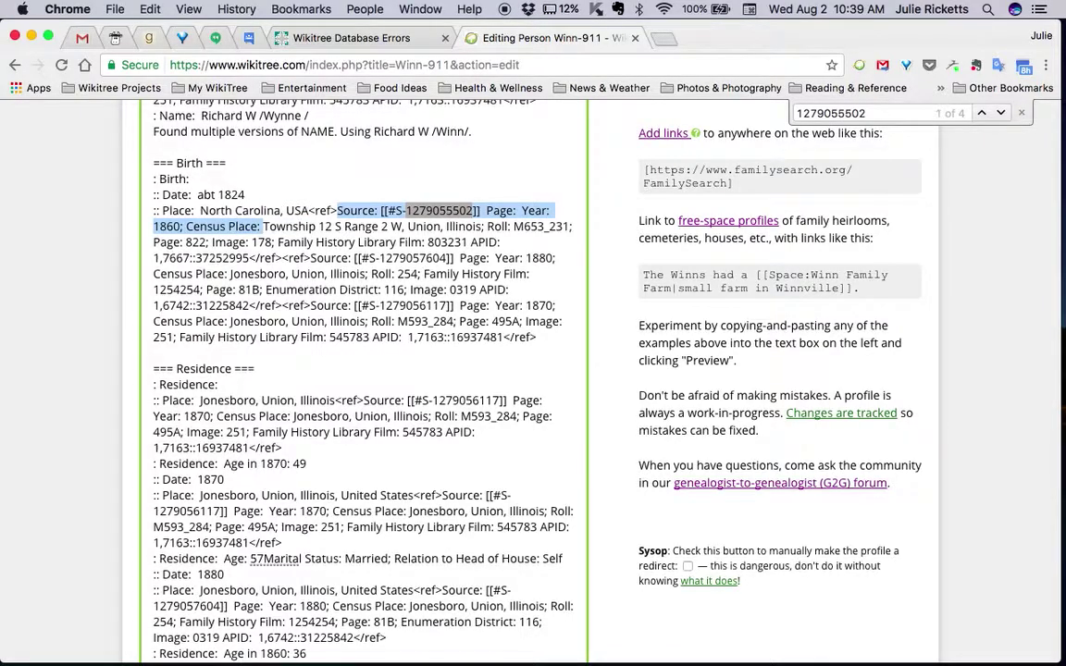
key(alt+shift+Left)
key(super+v)
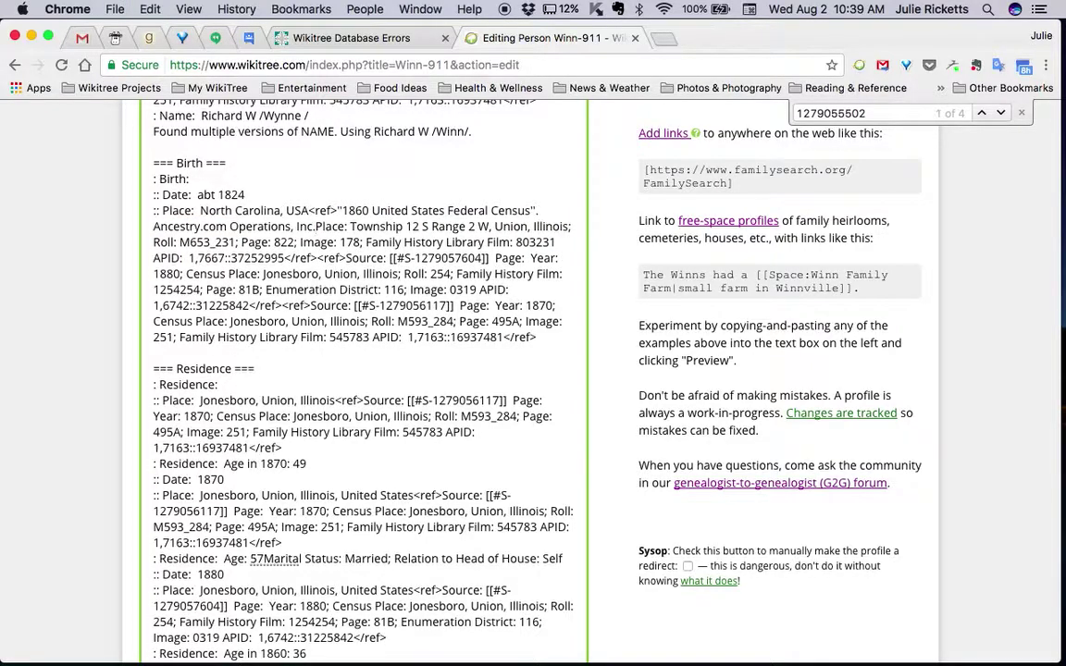
text(;)
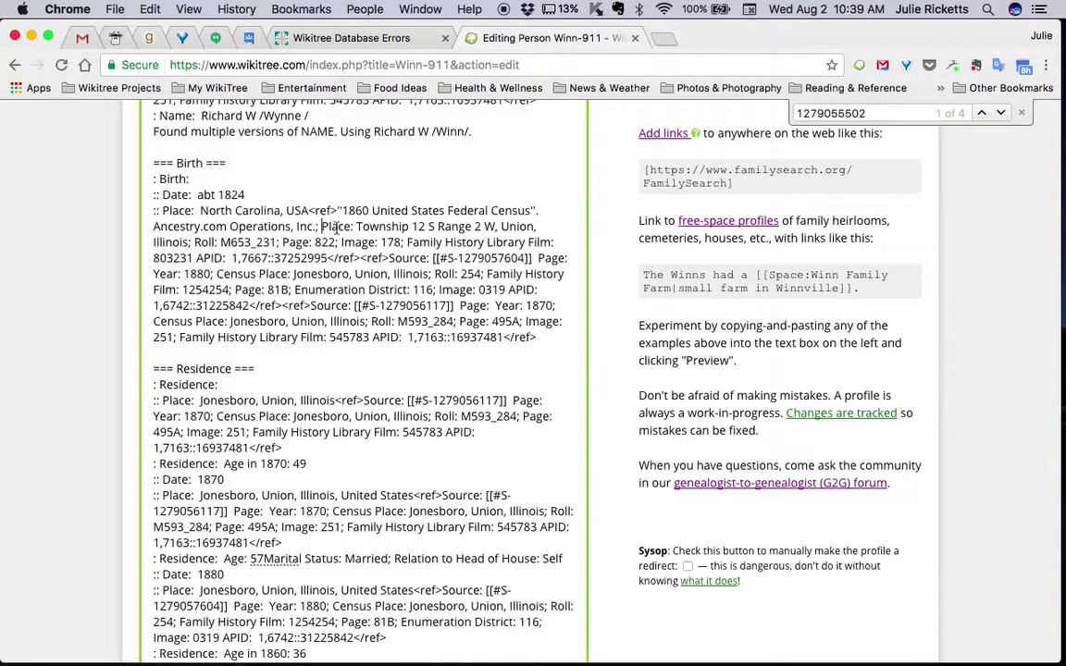
Step: Delete the APID label and number from the end of the 1860 census reference in the Birth section
click(539, 218)
text(.)
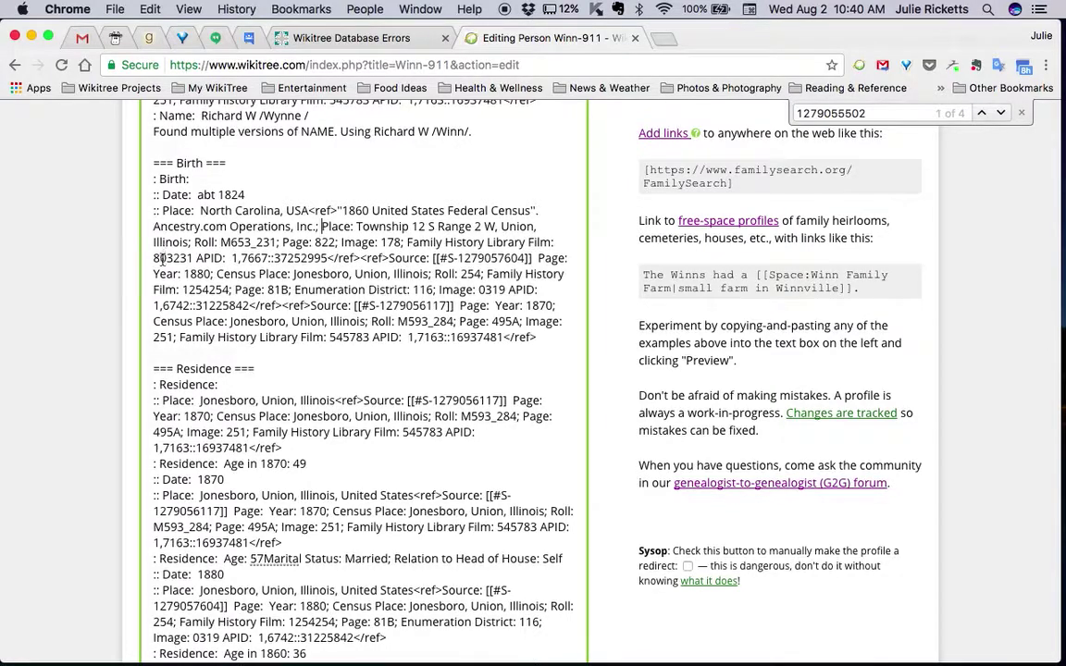
drag(193, 258, 328, 259)
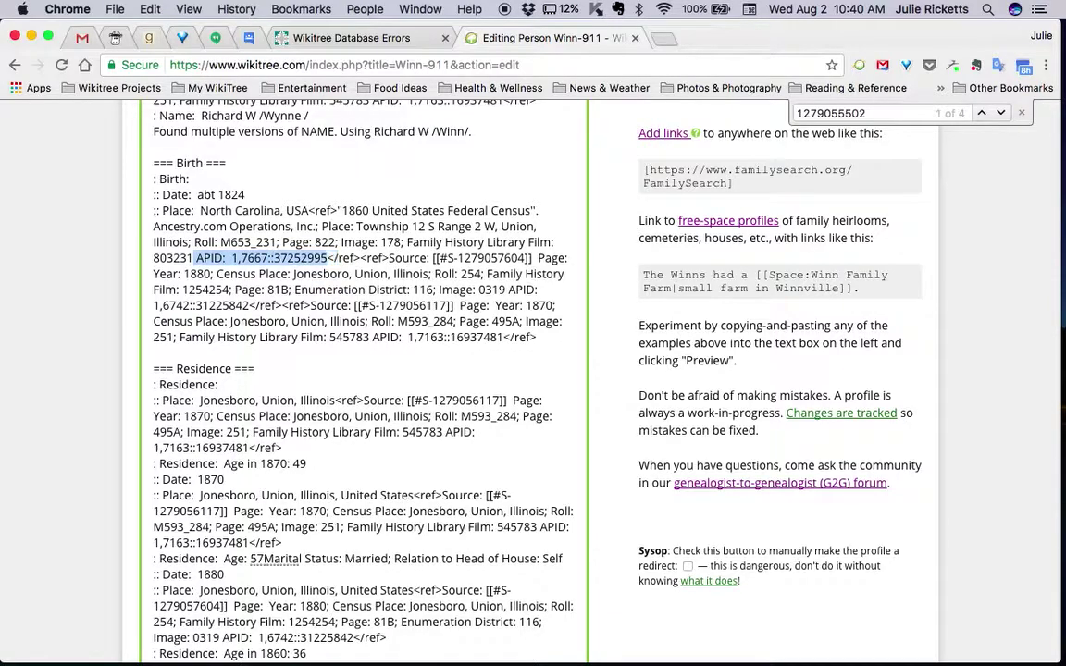
key(BackSpace)
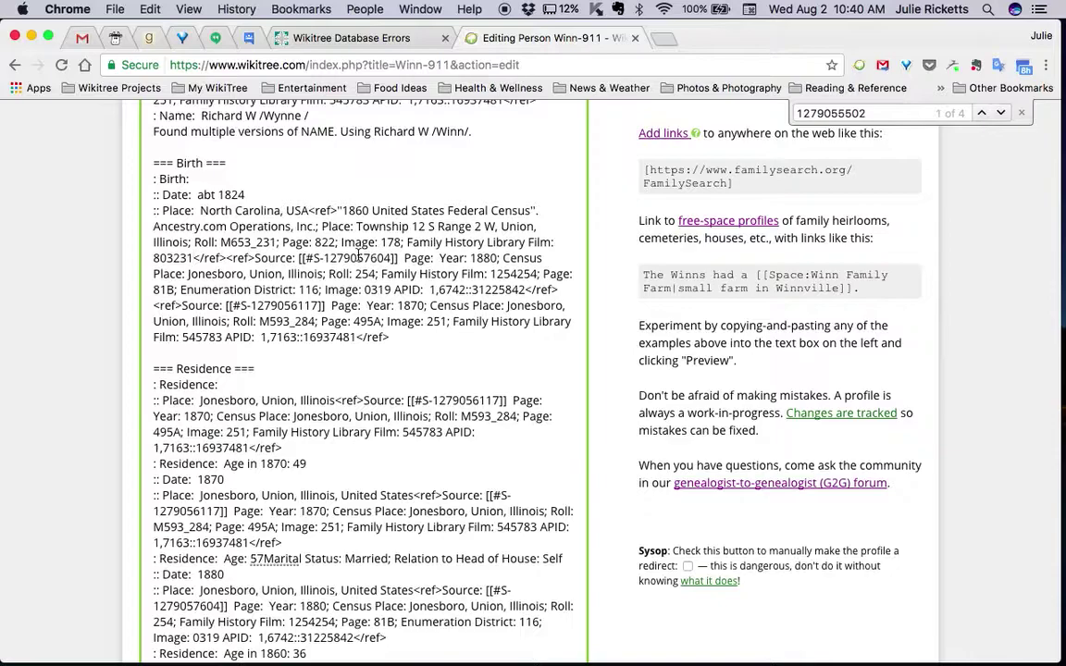
Step: Add name="1860Census" to the ref tag of the Birth section's 1860 citation and copy the complete opening tag
click(335, 211)
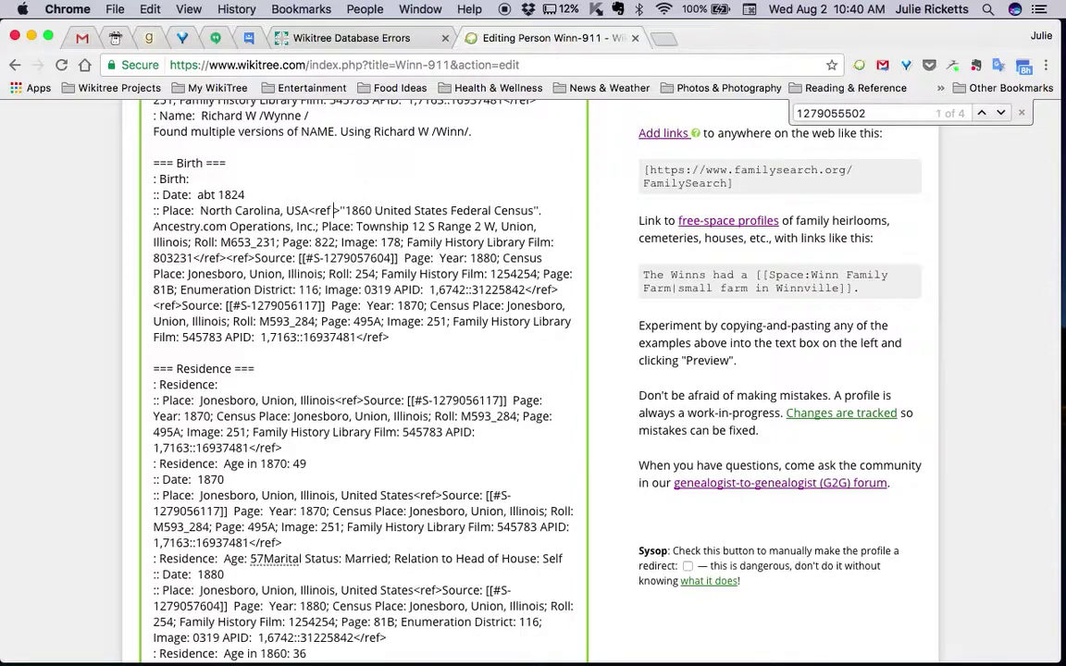
text(name)
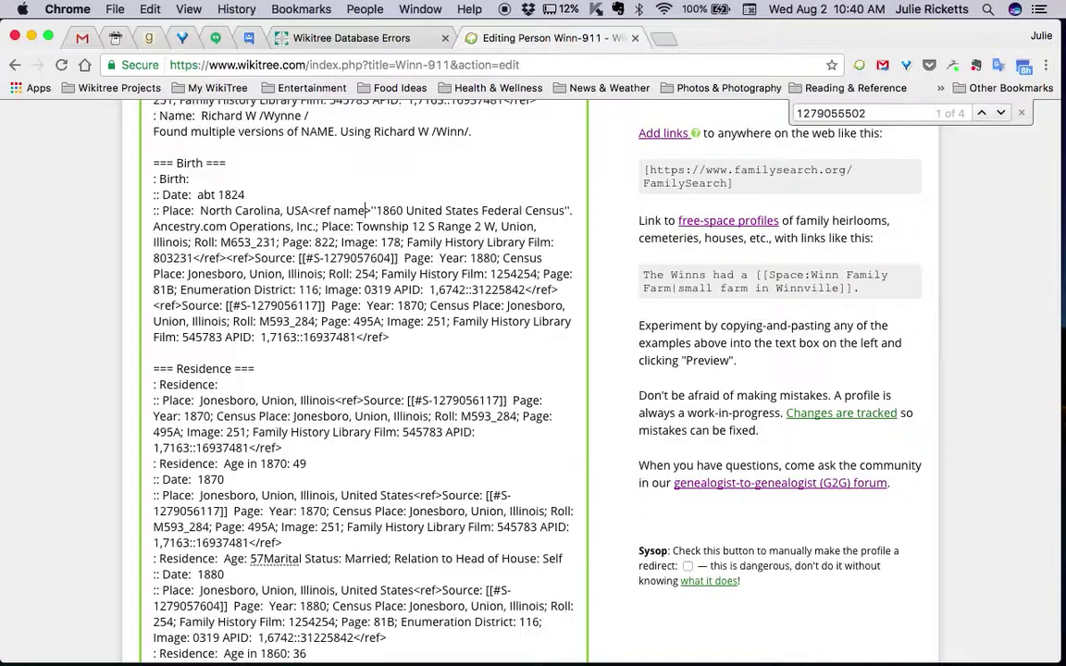
text(=")
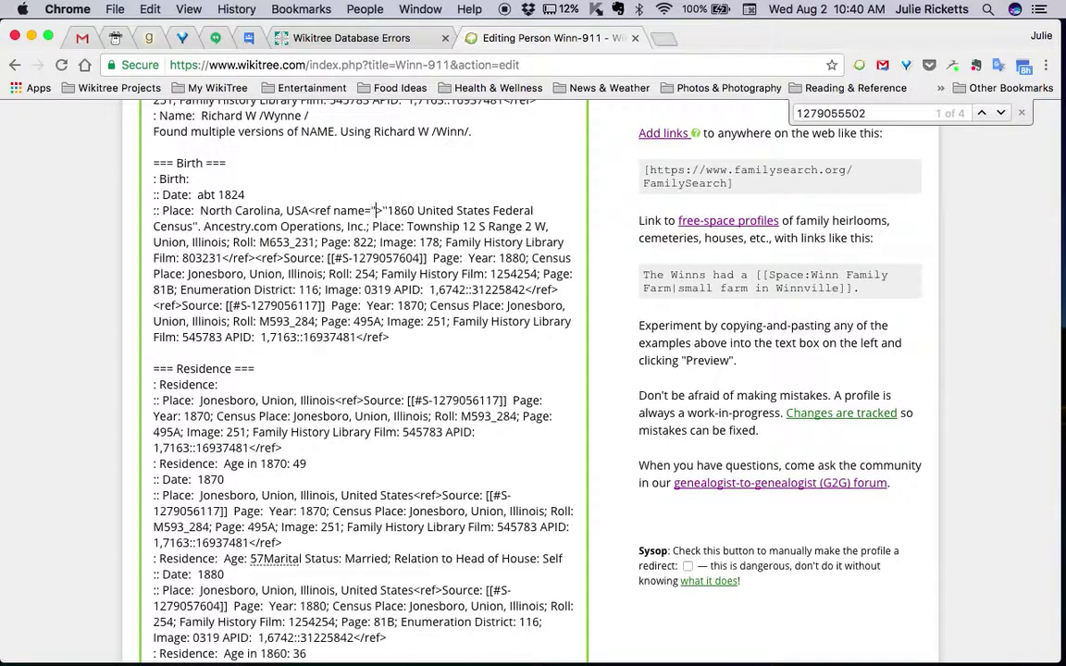
text(1860Census")
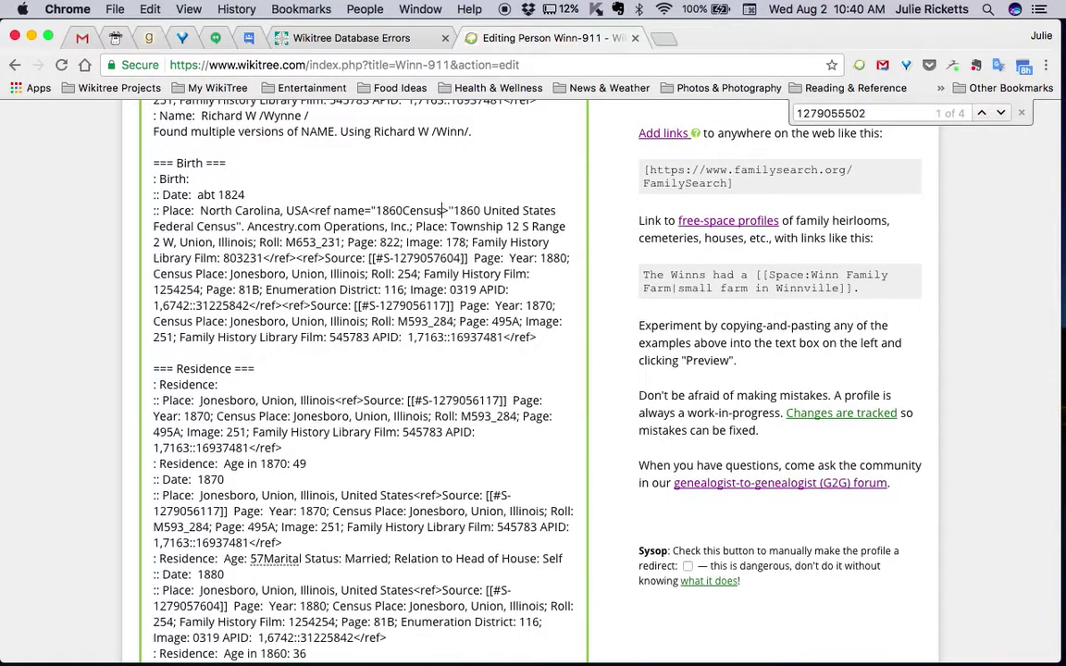
drag(454, 211, 310, 211)
key(super+c)
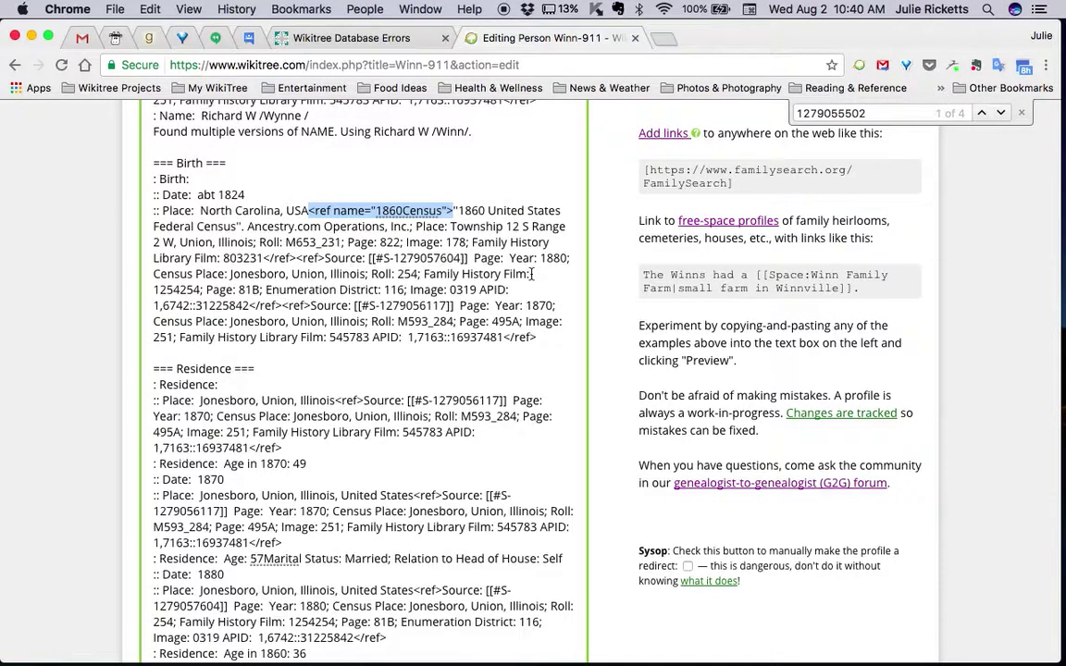
key(super+f)
scroll(319, 325, up, 5)
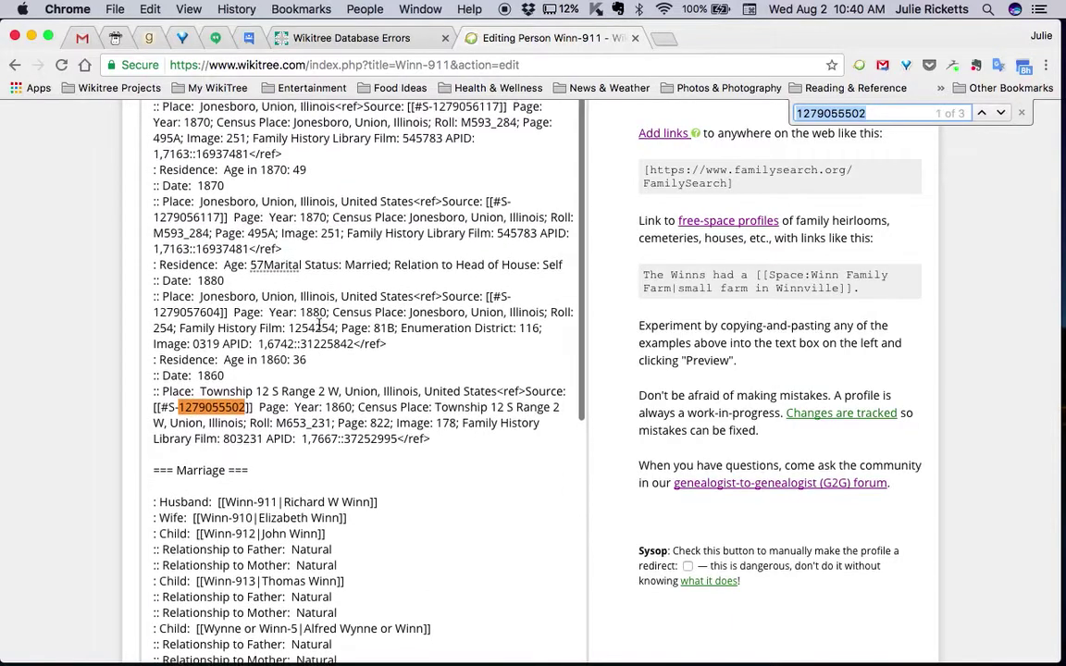
click(144, 360)
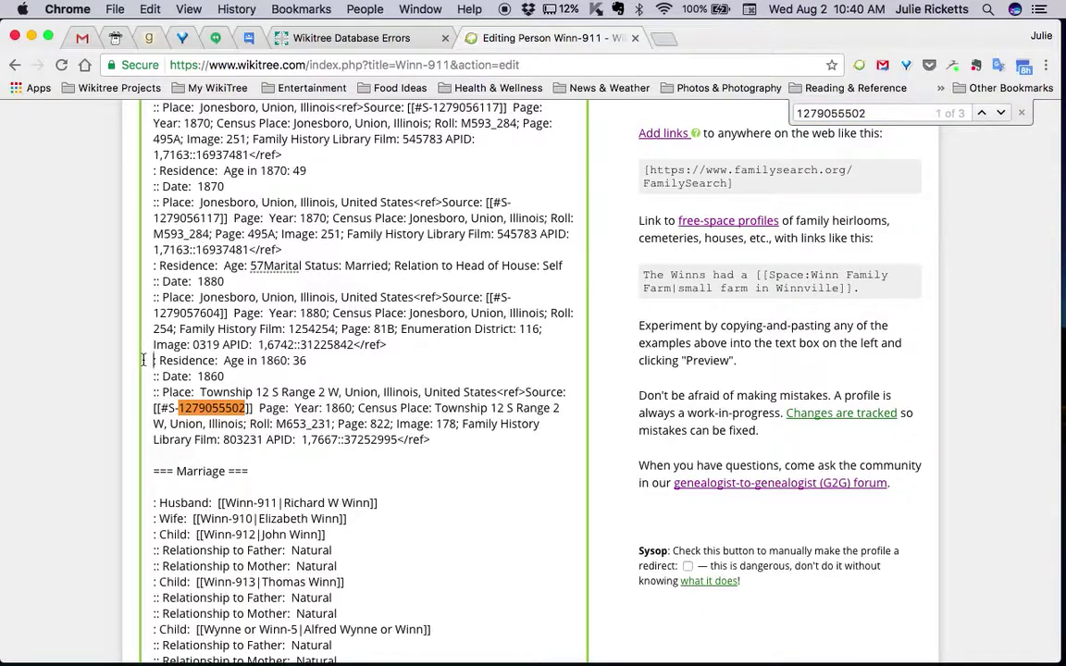
scroll(58, 495, up, 3)
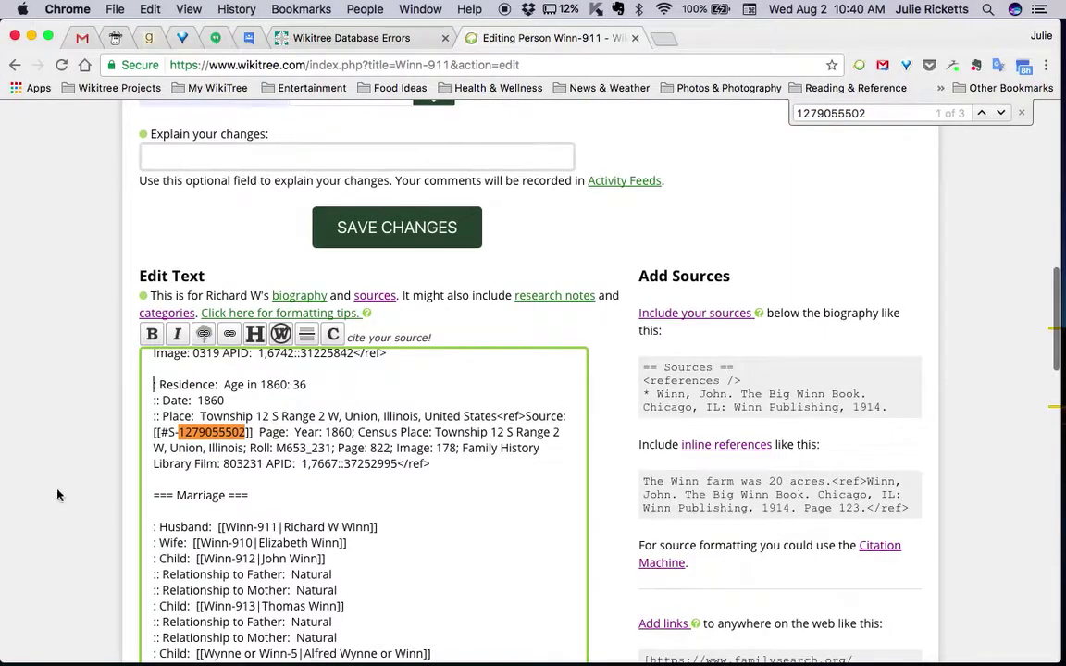
scroll(57, 495, down, 1)
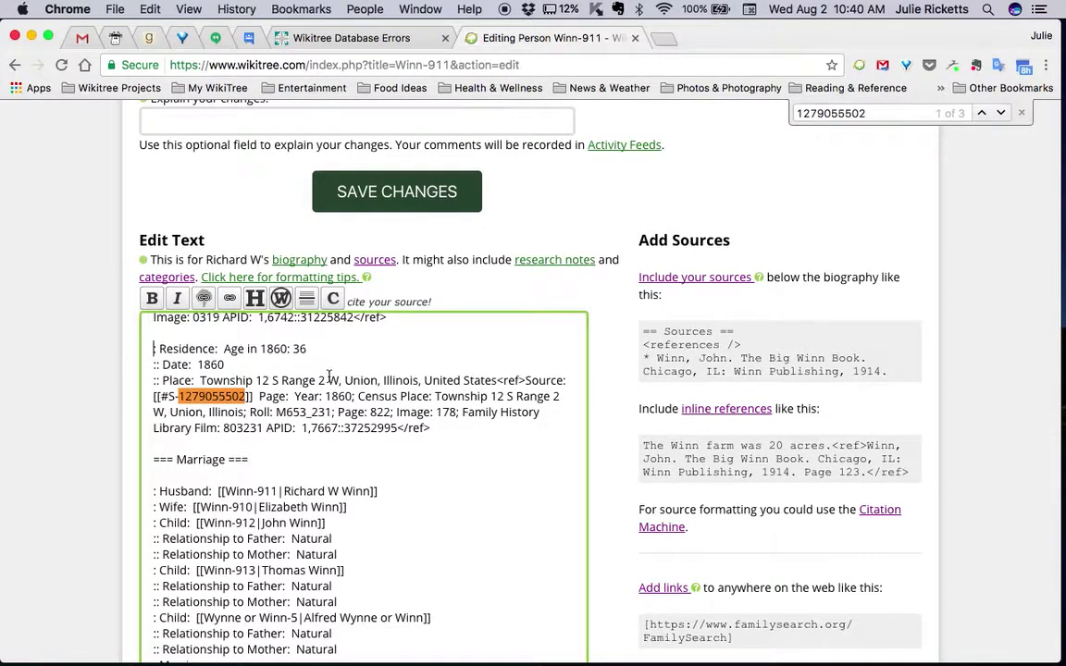
Step: Replace the "Residence: Age in 1860" and "Date: 1860" lines with an indented bold year, :'''1860'''
key(shift+End)
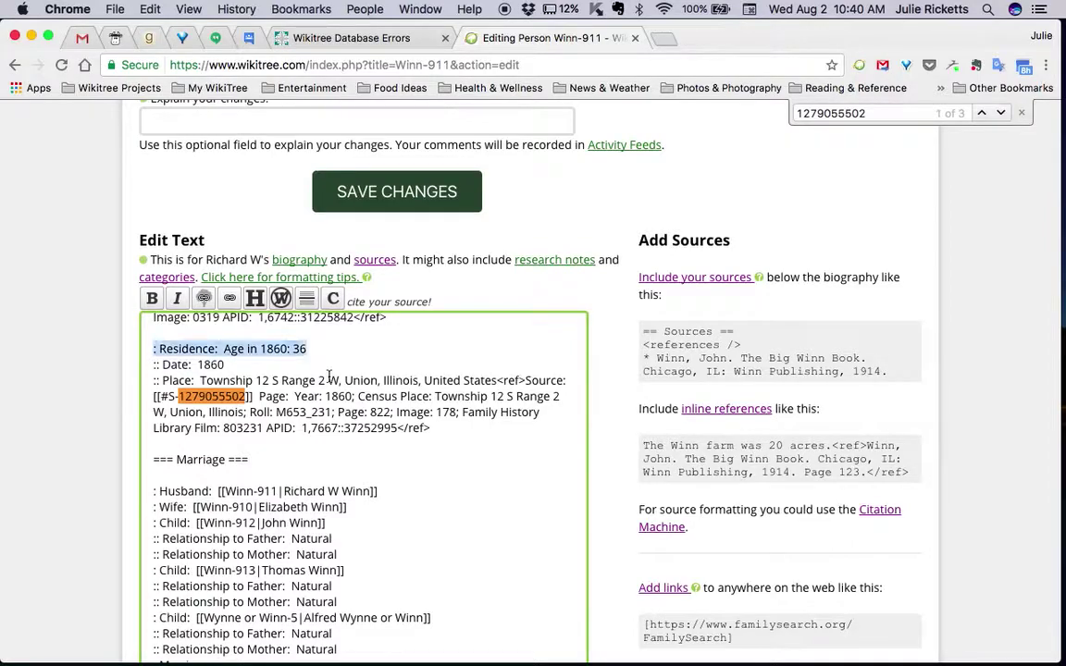
key(shift+Right)
key(shift+Right)
key(shift+Right)
key(shift+Right)
key(shift+Right)
key(shift+Right)
key(shift+Right)
key(shift+Right)
key(shift+Right)
key(shift+Right)
key(shift+Right)
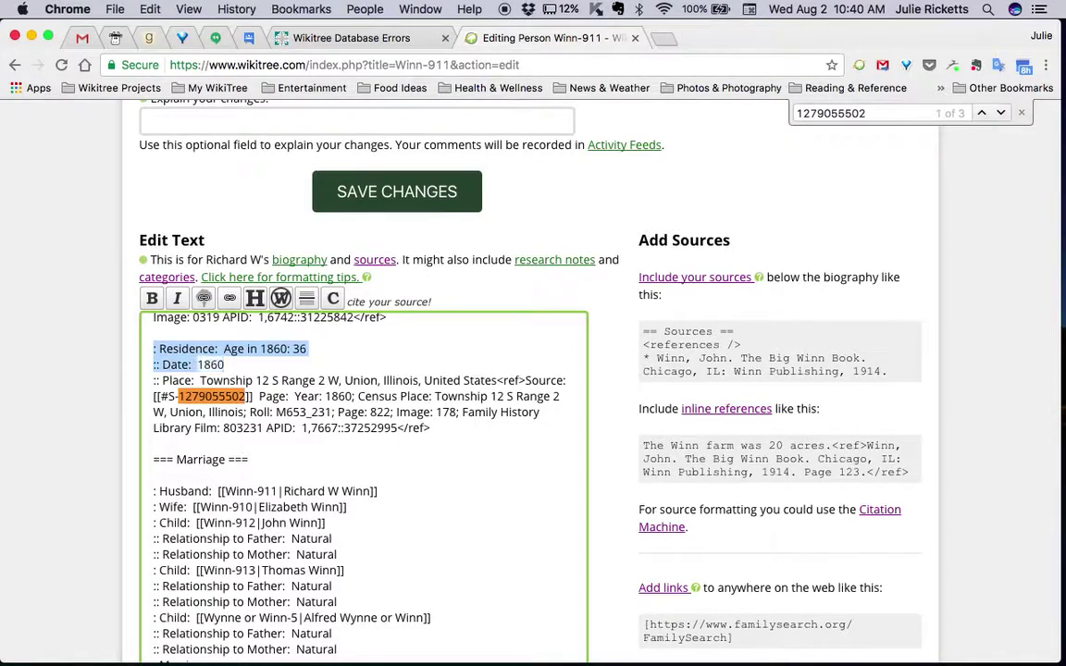
text(:'''1860)
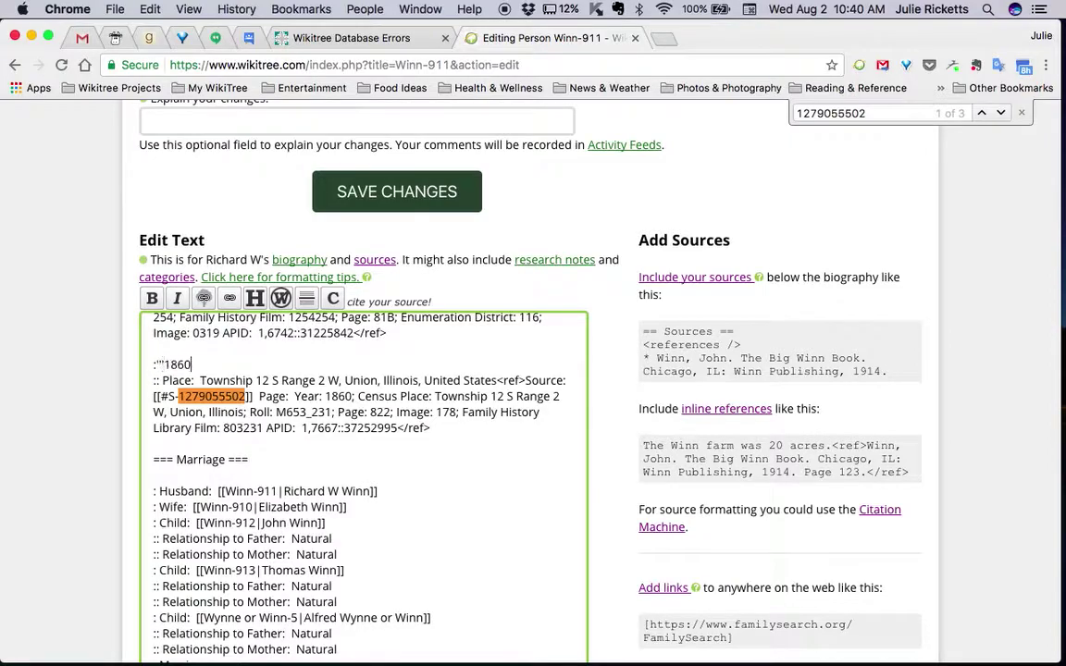
text(''')
Step: Remove the line break and "Place:" label so that the township follows the bold 1860 on the same line
key(shift+Right)
key(shift+Right)
key(shift+Right)
key(shift+Right)
key(shift+Right)
key(shift+Right)
key(shift+Right)
key(shift+Right)
key(shift+Right)
key(shift+Right)
key(shift+Right)
key(shift+Right)
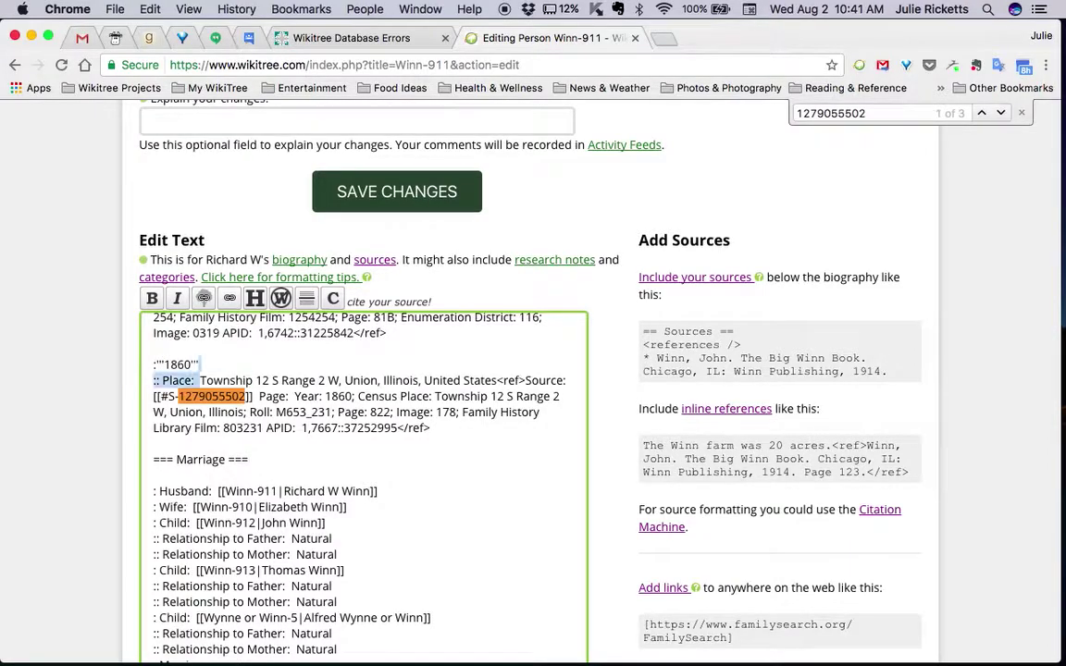
Step: Shorten "United States" to "USA" in the 1860 residence entry and replace its full inline citation with the copied "1860Census" ref tag
key(alt+Right)
key(alt+Right)
key(alt+Right)
key(alt+Right)
key(alt+Right)
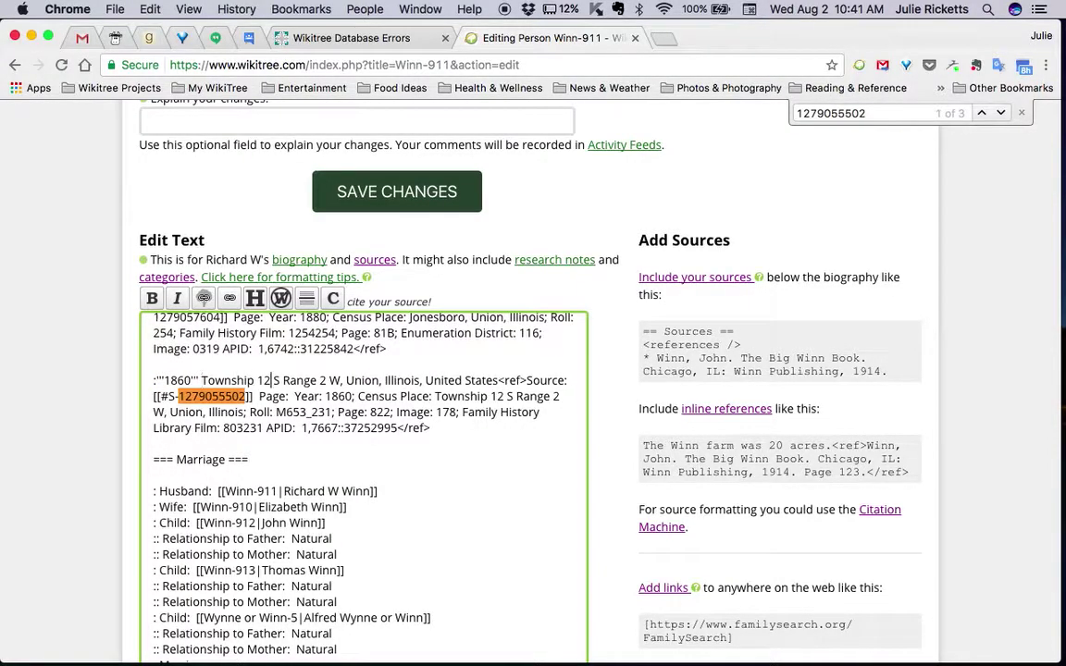
key(alt+Right)
key(alt+Right)
key(alt+Right)
key(Right)
key(Right)
key(alt+shift+Right)
key(alt+shift+Right)
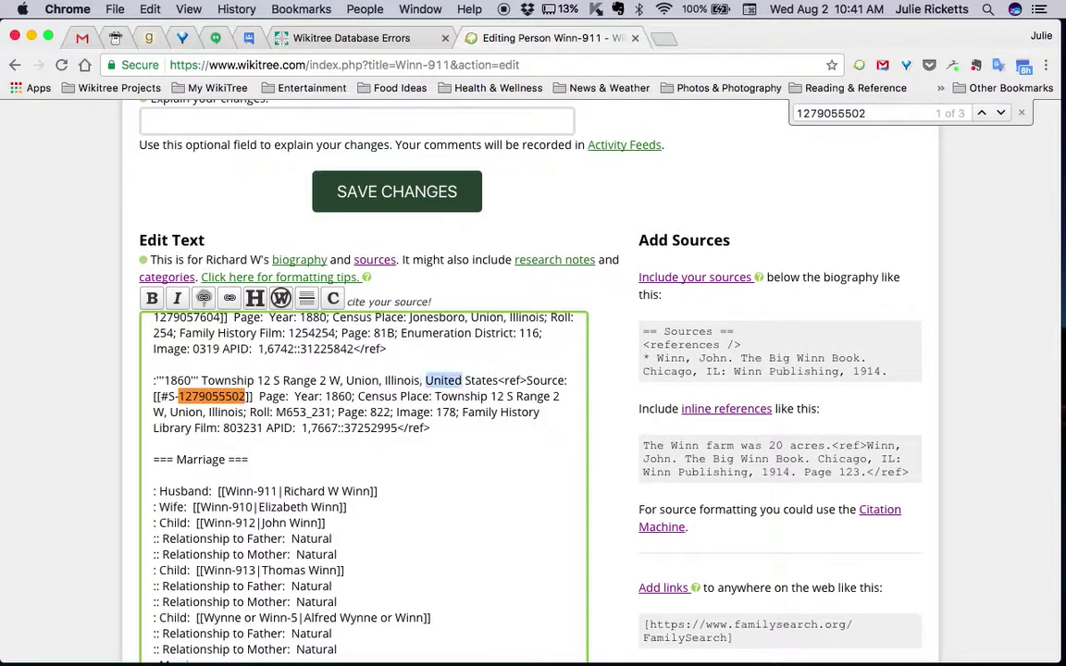
text(USA)
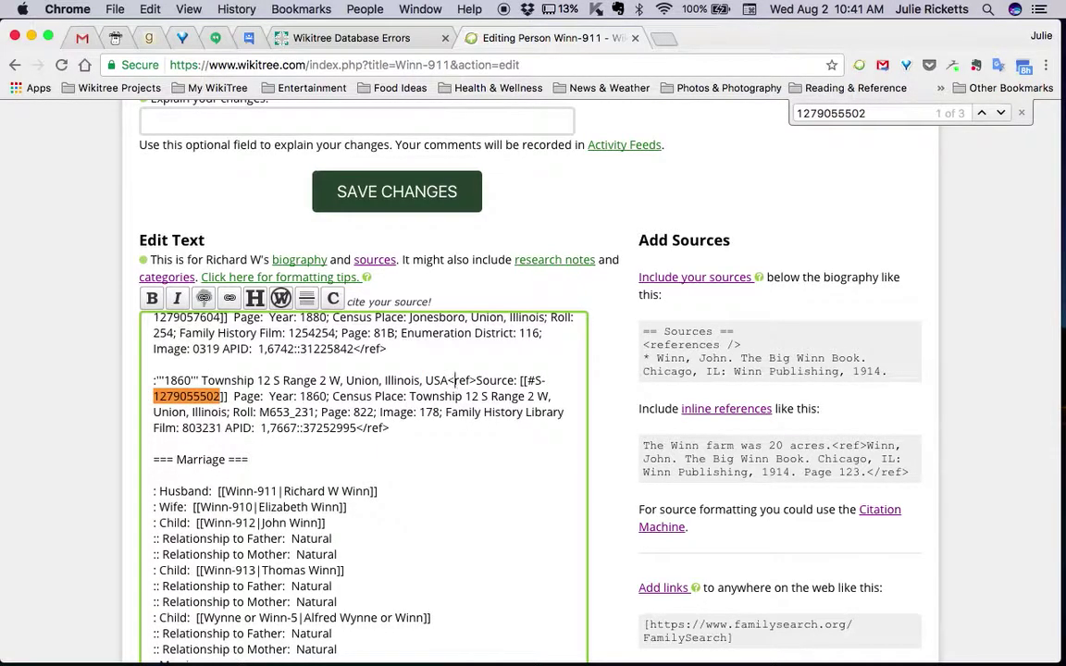
key(alt+shift+Down)
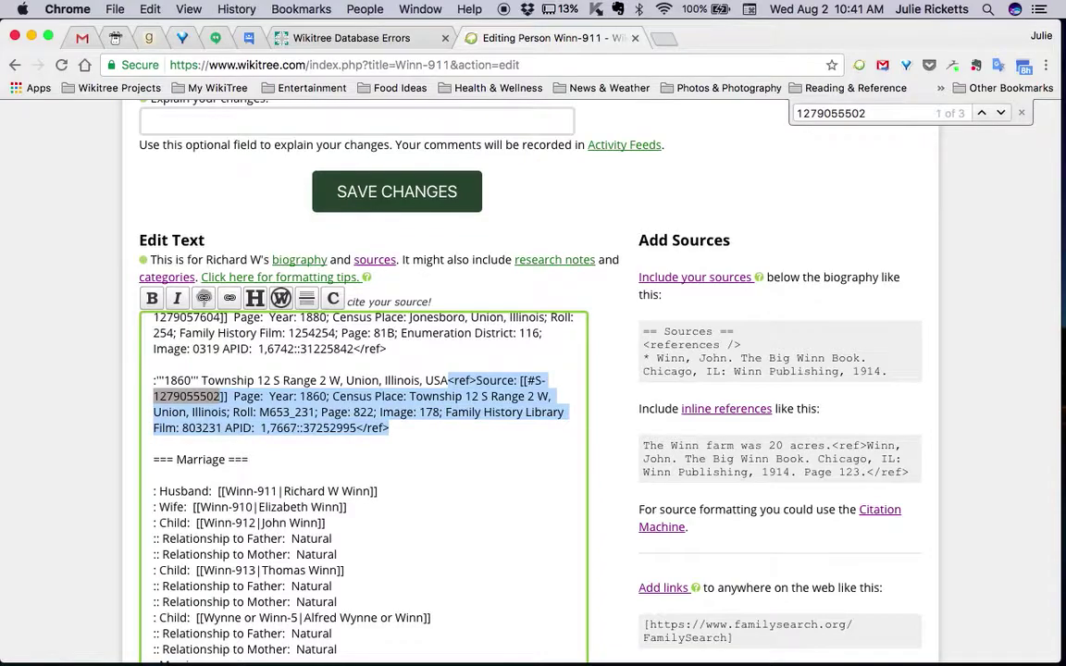
key(super+v)
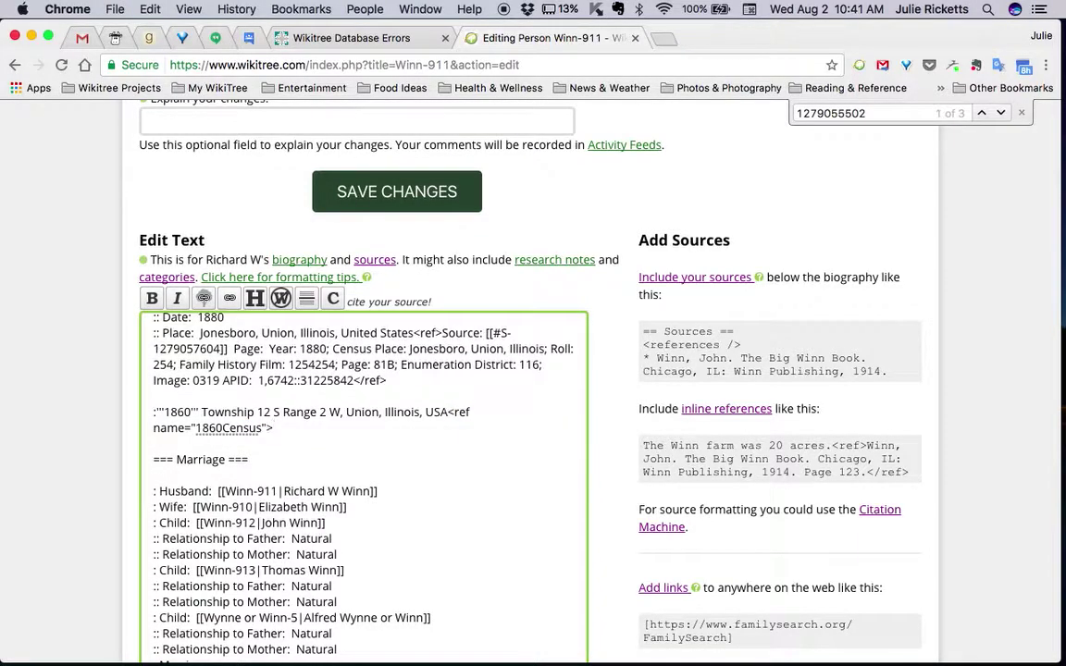
Step: Make the "1860Census" ref tag in the 1860 residence entry self-closing
text(/)
scroll(374, 416, up, 10)
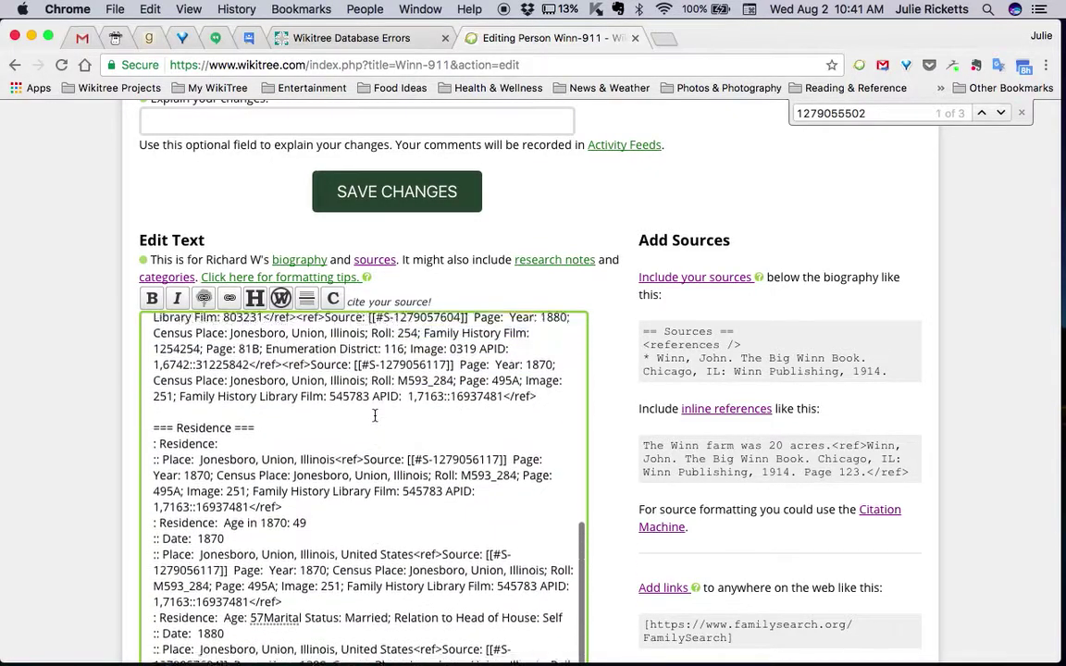
scroll(375, 414, up, 5)
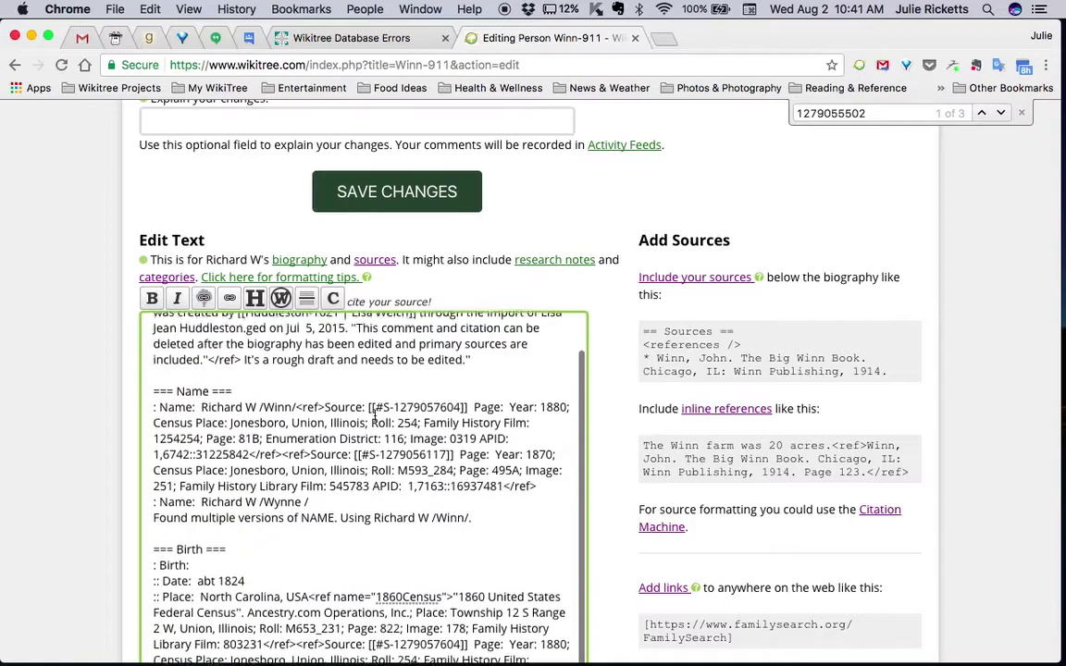
Step: Replace the Birth heading, the "Birth:" line and the "Date: abt" label with ":b. ca." before 1824
scroll(375, 413, down, 5)
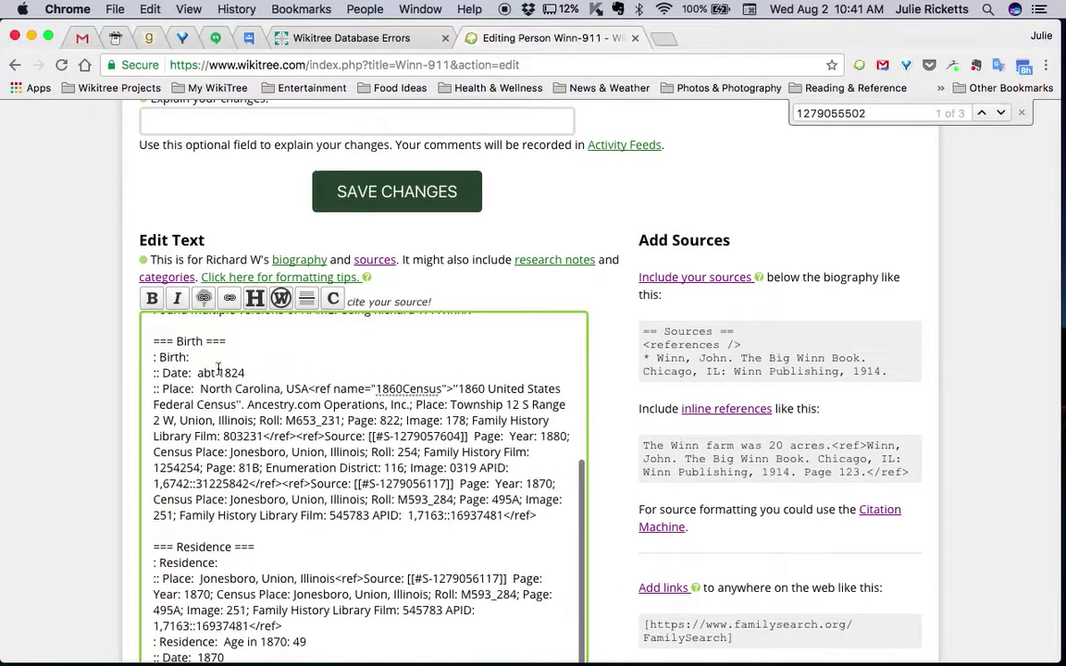
drag(150, 334, 193, 373)
key(BackSpace)
text(:b.)
double_click(178, 340)
text(ca.)
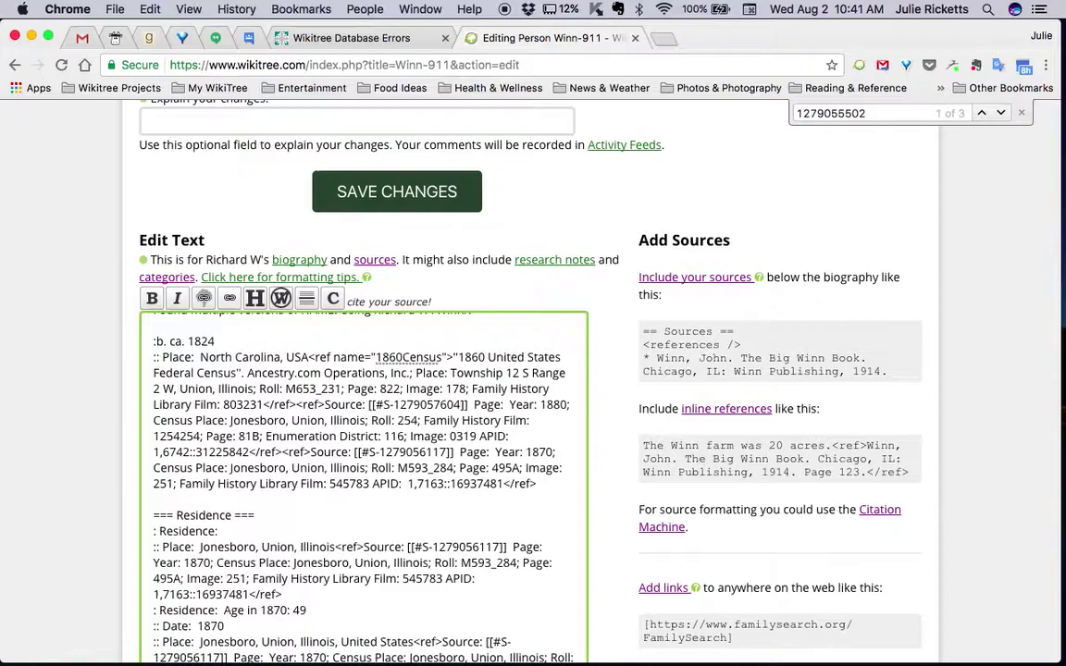
Step: Remove the birth entry's "Place:" label and line break so that "North Carolina, USA" follows 1824 after a comma
drag(154, 358, 200, 357)
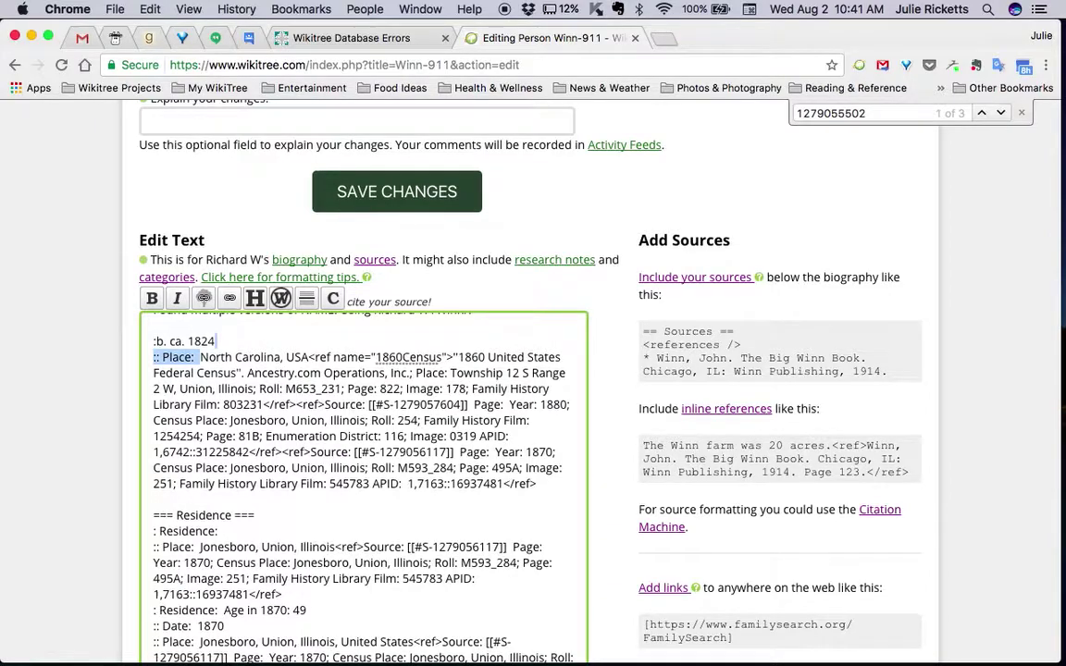
key(BackSpace)
key(BackSpace)
text(,)
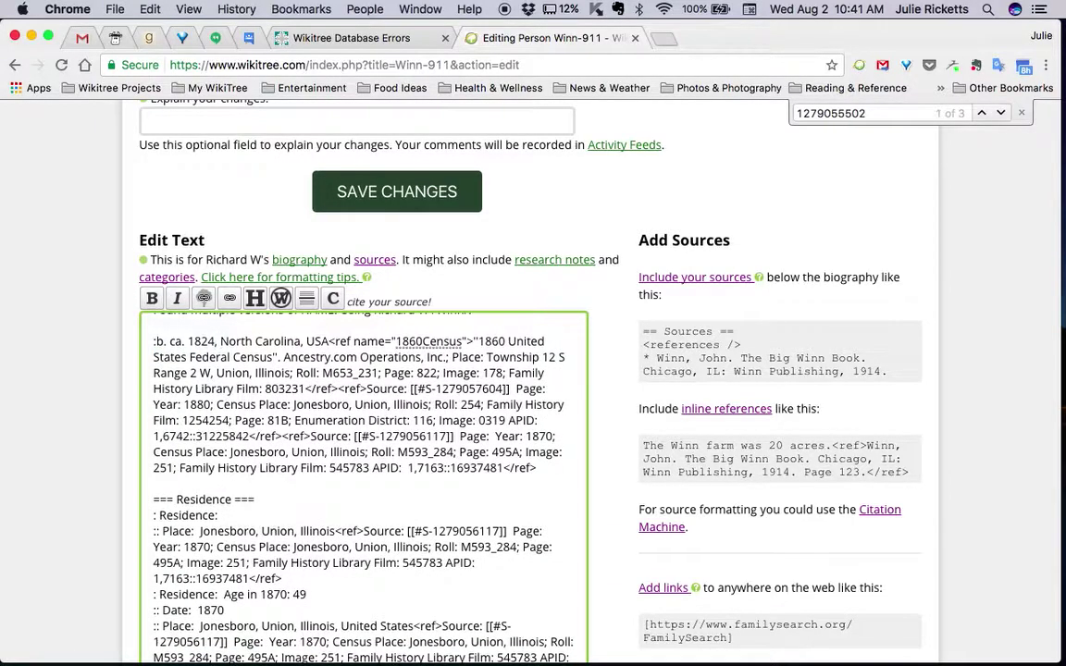
Step: Review the birth, residence and marriage sections of the biography to check the edits and remaining census citations
scroll(261, 447, down, 1)
scroll(262, 447, up, 1)
scroll(53, 423, down, 4)
scroll(302, 397, down, 2)
scroll(302, 397, up, 3)
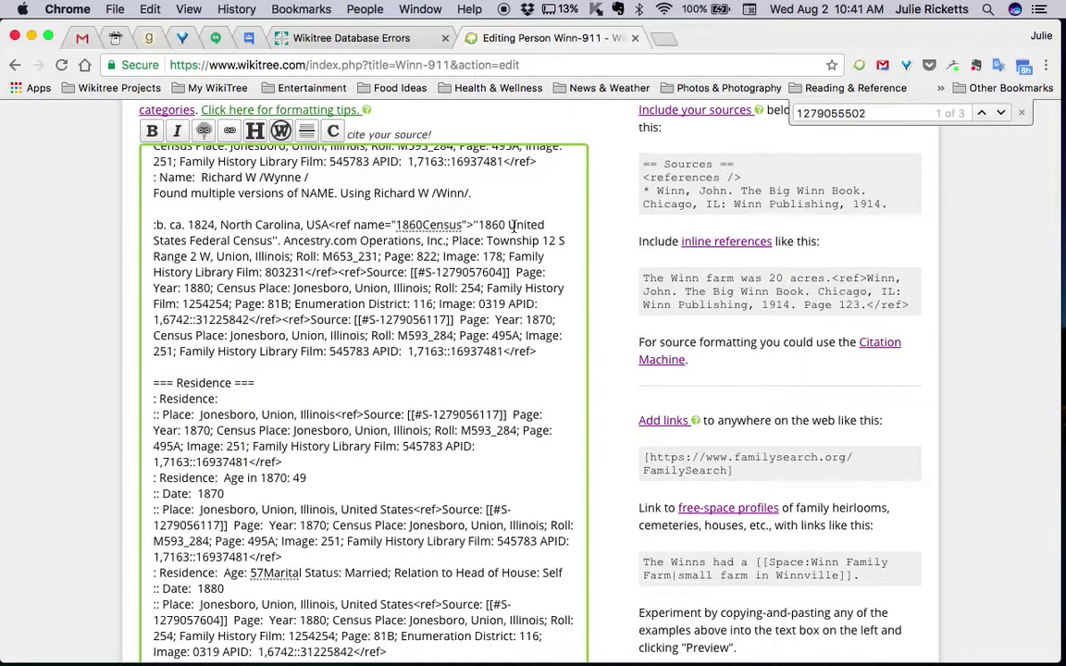
scroll(417, 361, down, 5)
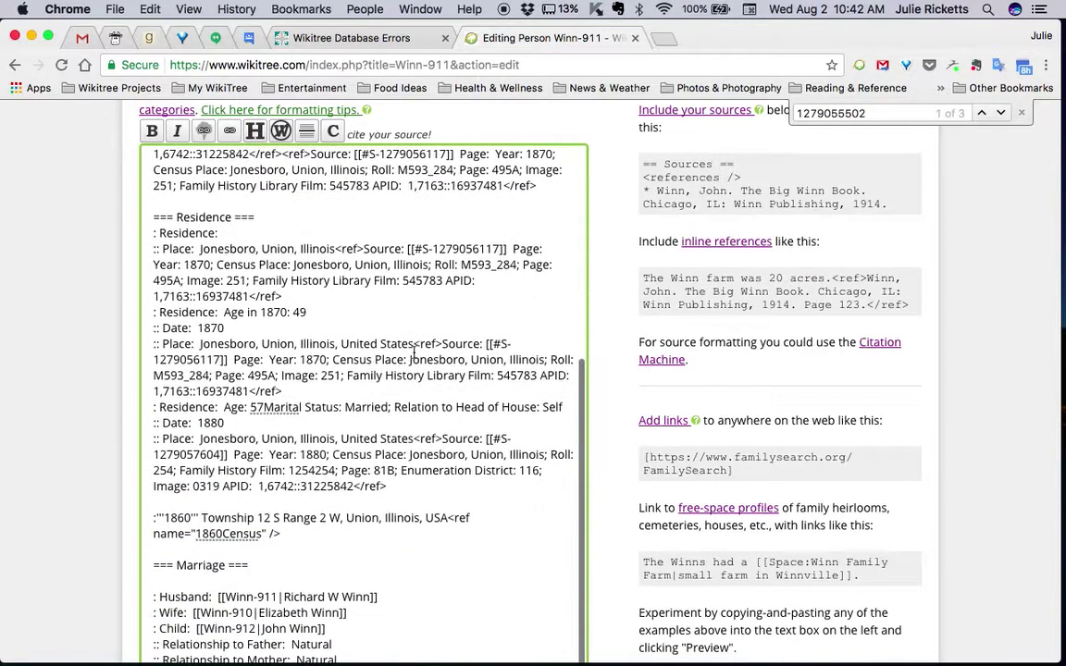
scroll(413, 353, down, 5)
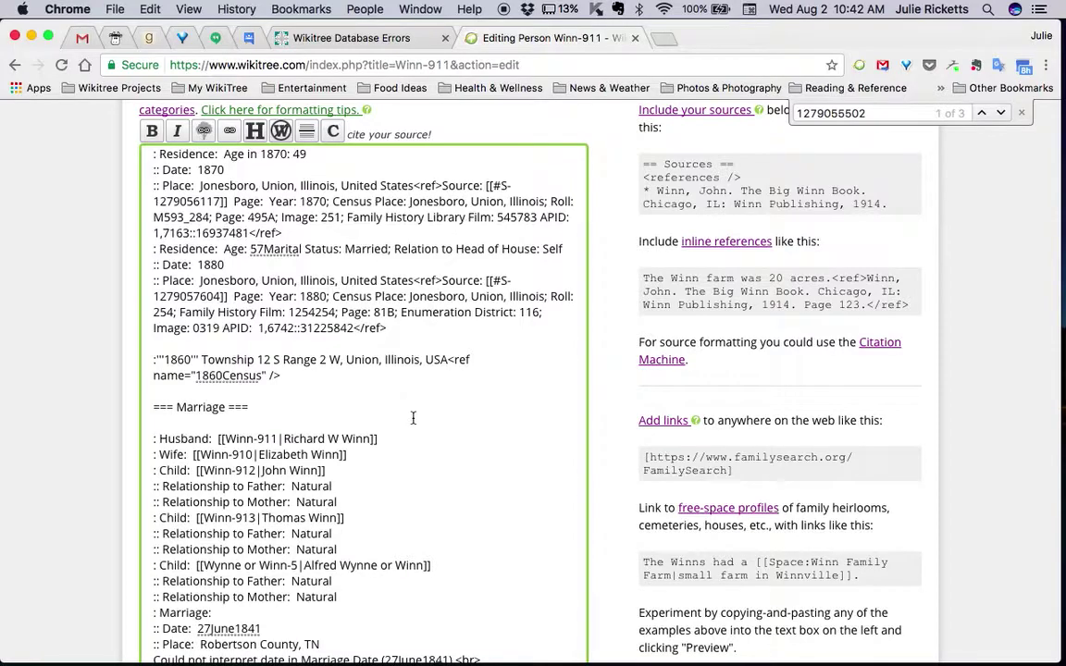
scroll(413, 418, down, 1)
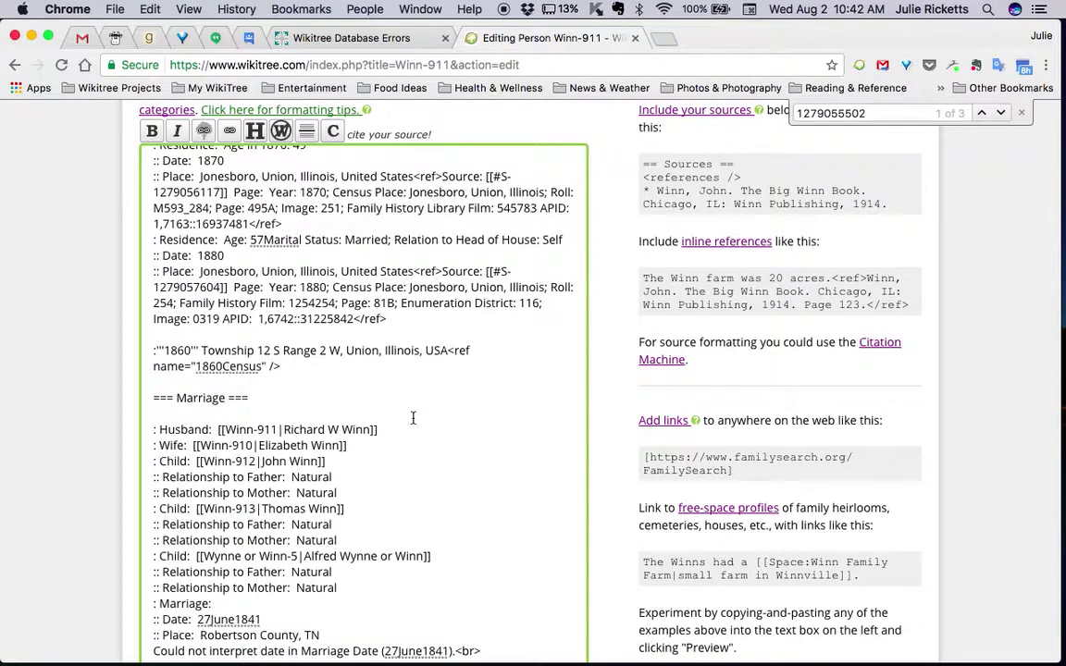
scroll(414, 418, up, 3)
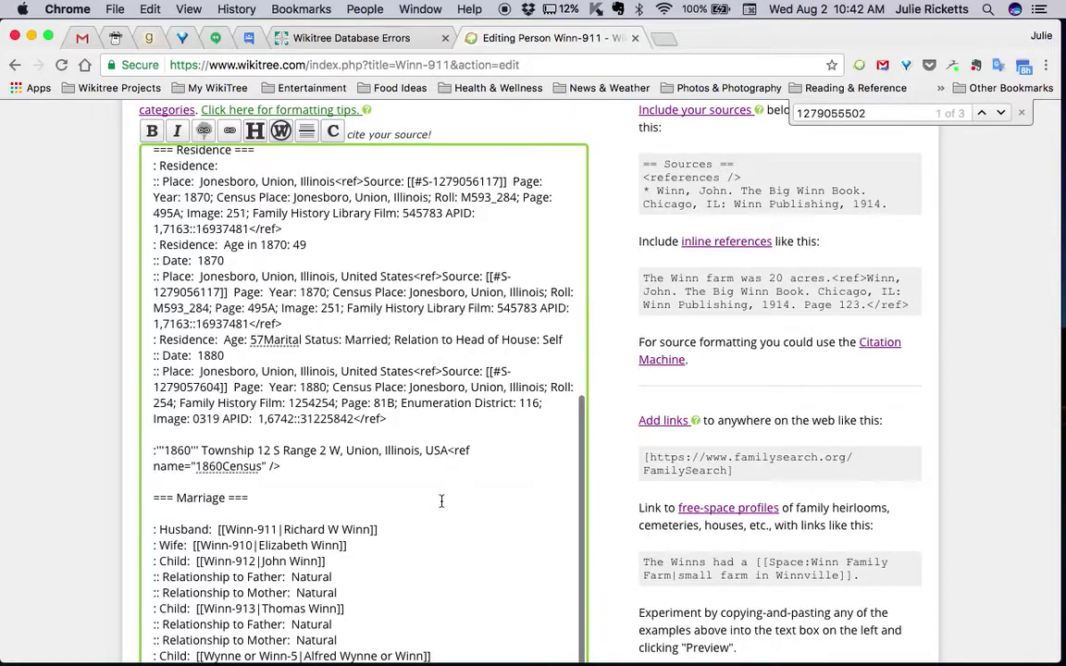
scroll(444, 506, down, 3)
scroll(444, 506, down, 15)
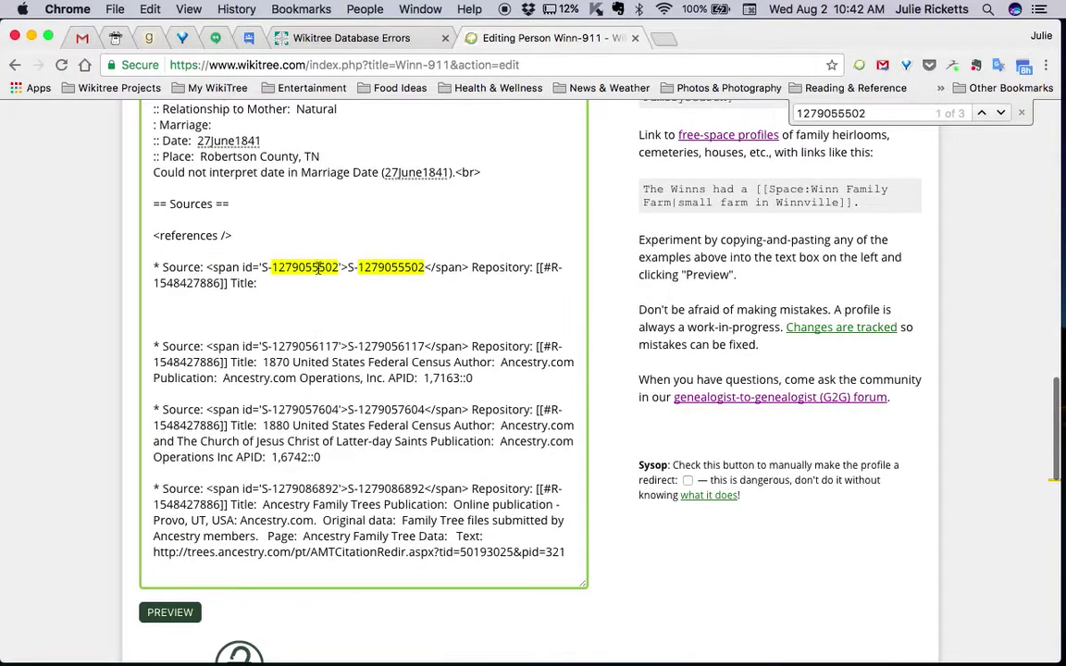
triple_click(317, 268)
key(Delete)
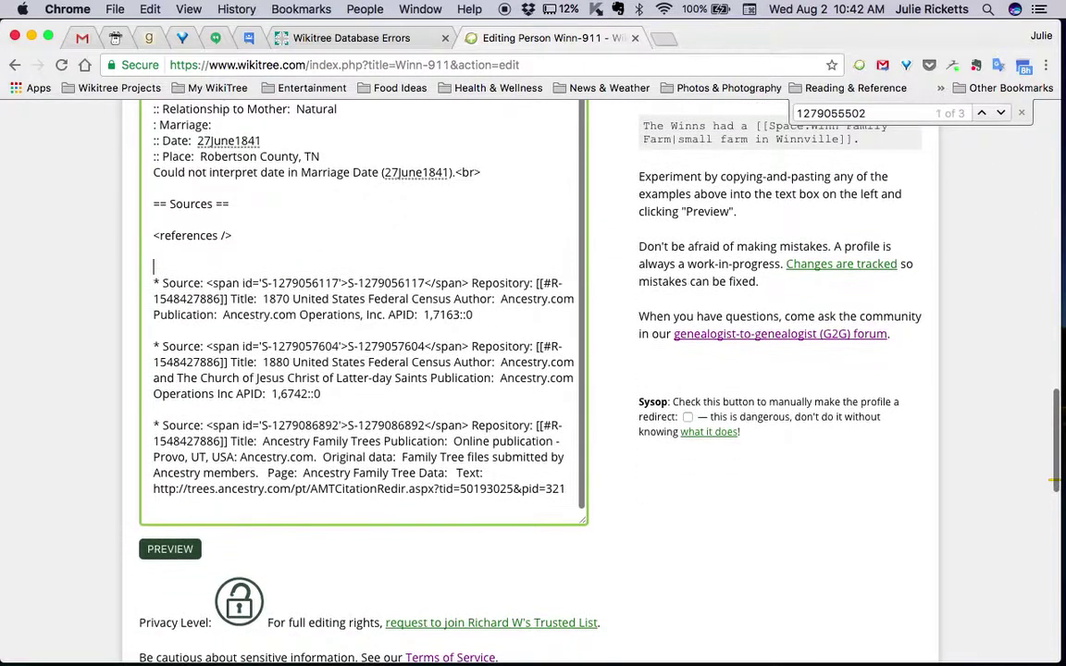
key(Delete)
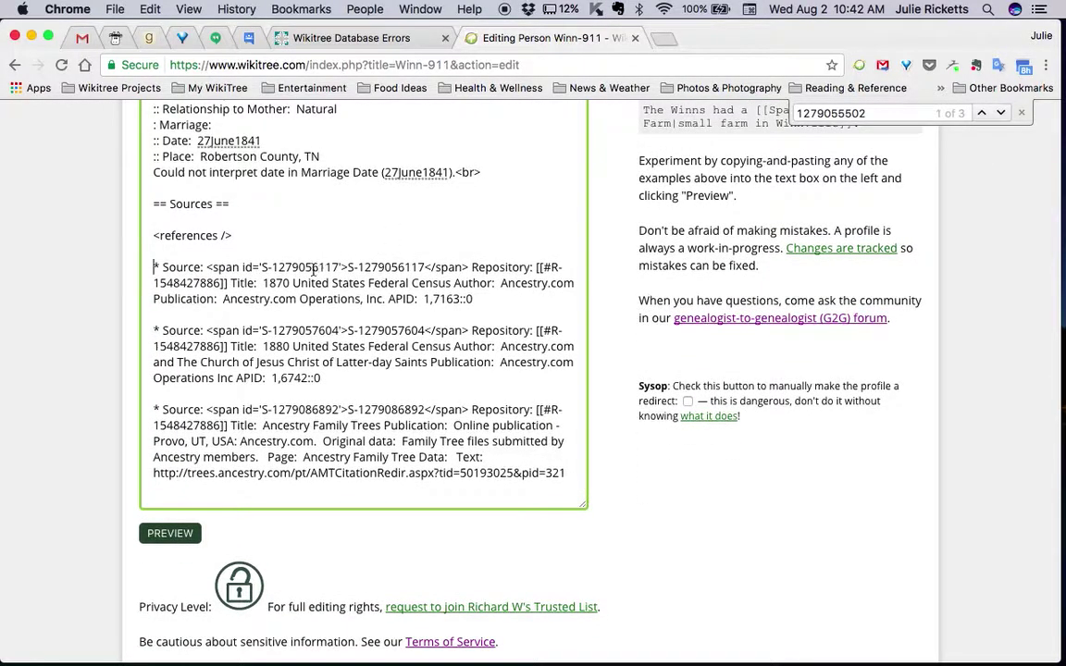
double_click(313, 267)
key(super+c)
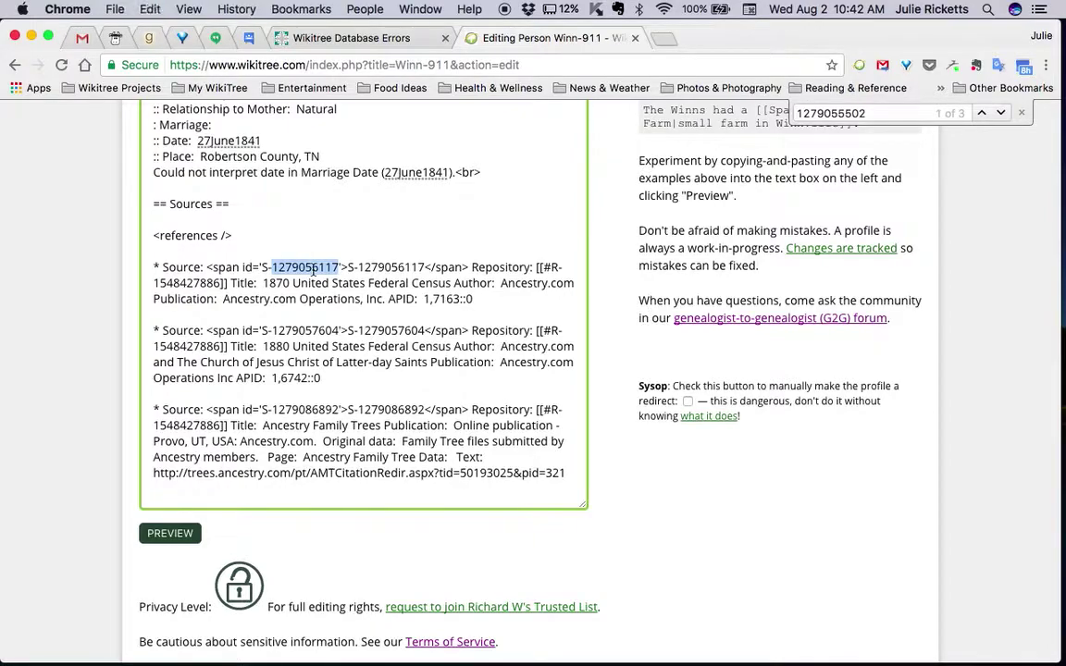
key(super+f)
key(super+v)
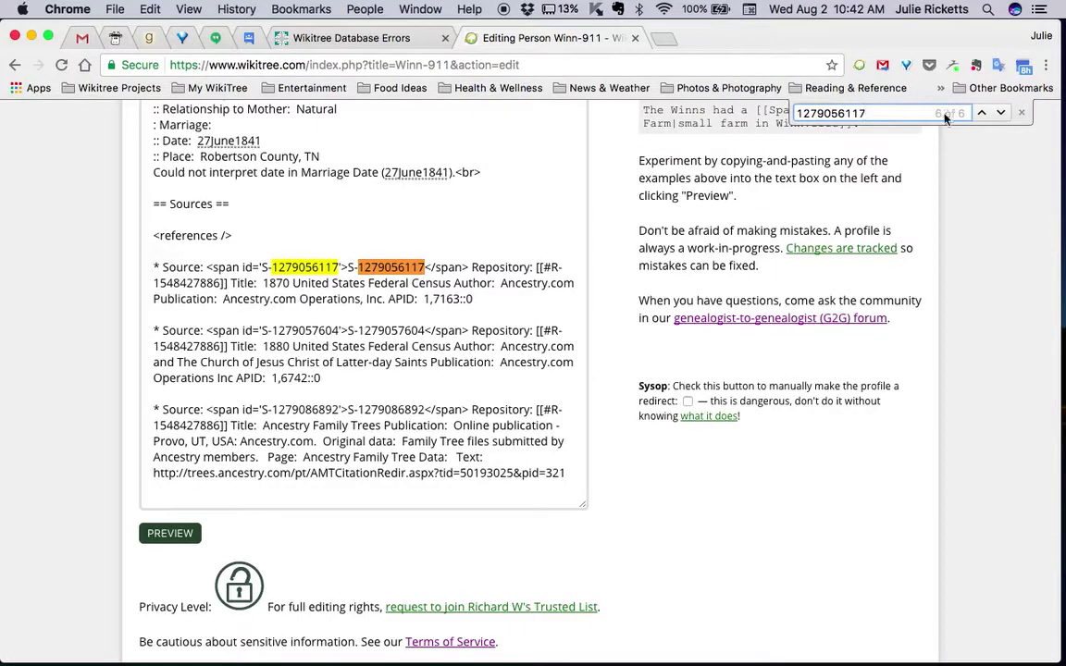
Step: Put the 1870 source's title on its own line, italicize "1870 United States Federal Census" and replace "Author:" with a period
click(266, 284)
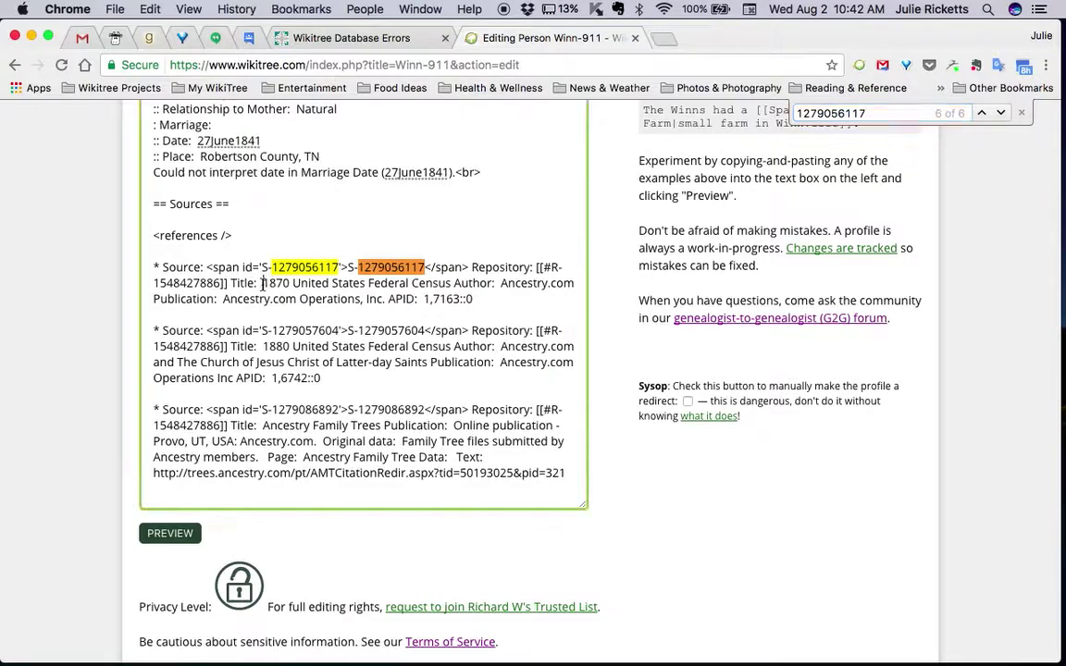
key(Return)
text('')
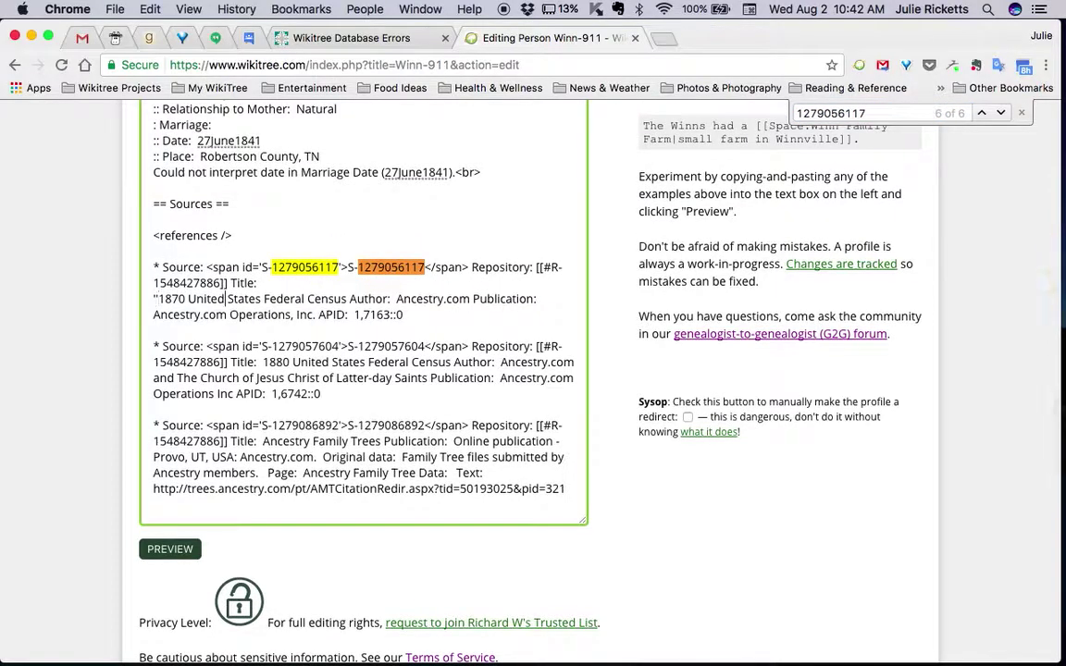
click(351, 299)
text('')
drag(352, 299, 400, 299)
text(.)
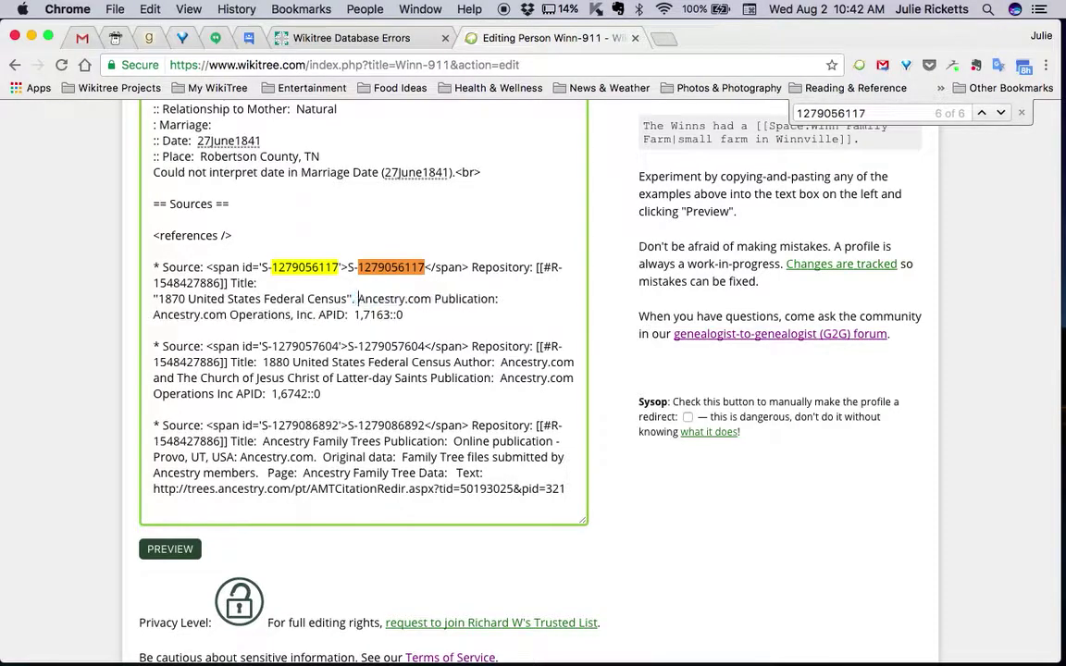
Step: Reduce the 1870 publisher text to "Ancestry.com Operations, Inc." without the Publication and APID parts, and cut the cleaned citation
drag(433, 299, 503, 298)
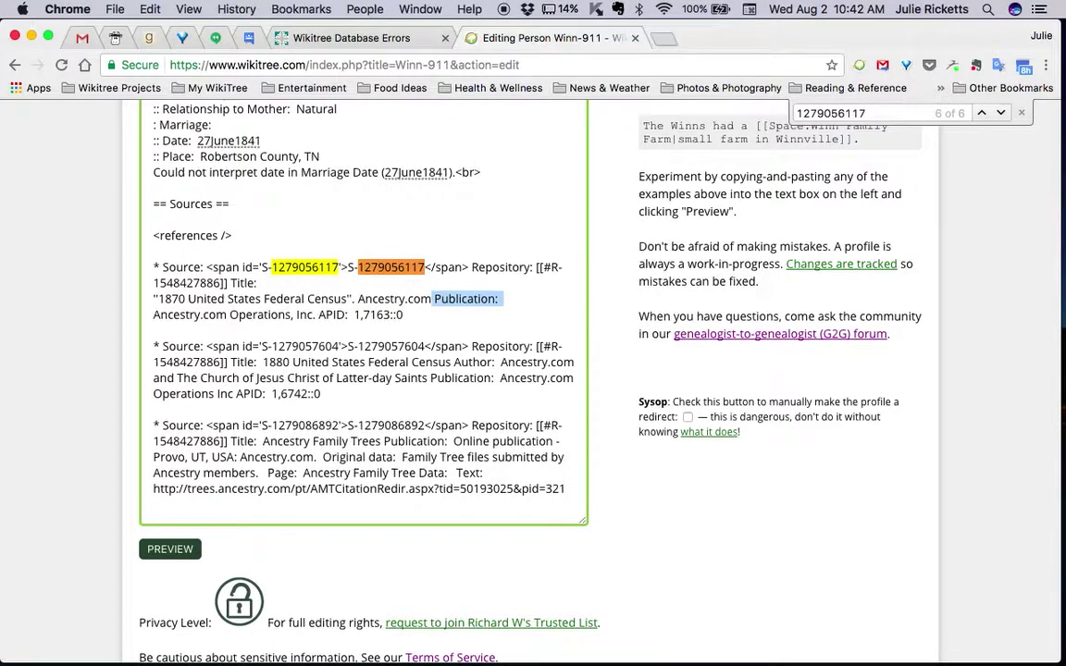
key(shift+alt+Right)
key(shift+alt+Right)
key(BackSpace)
key(alt+Right)
key(Delete)
text(.)
key(shift+Down)
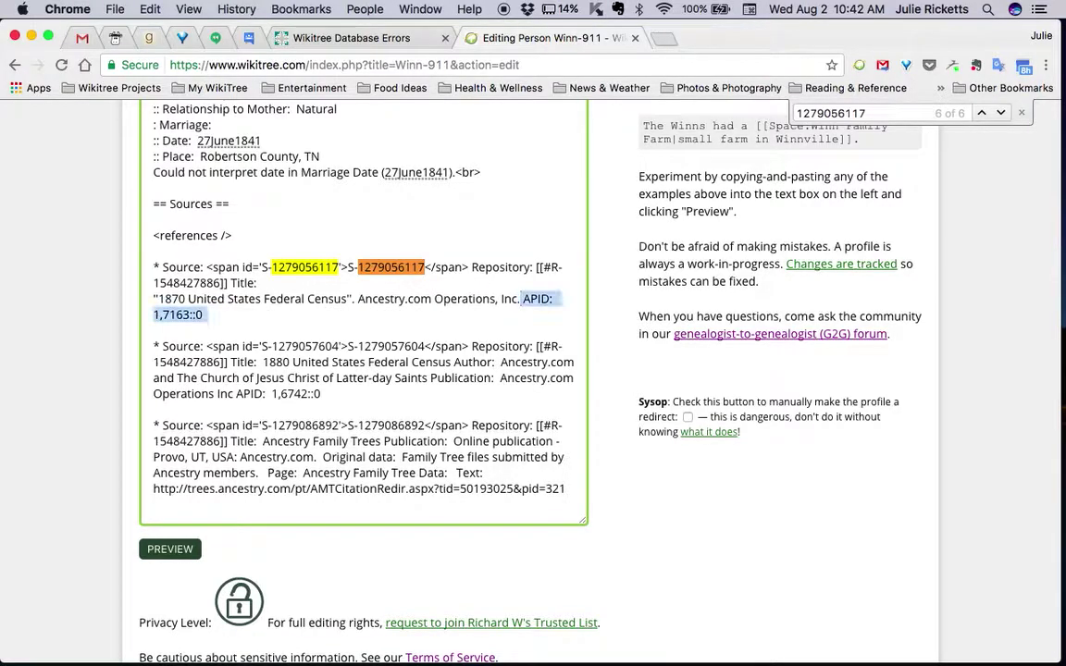
key(BackSpace)
key(shift+super+Left)
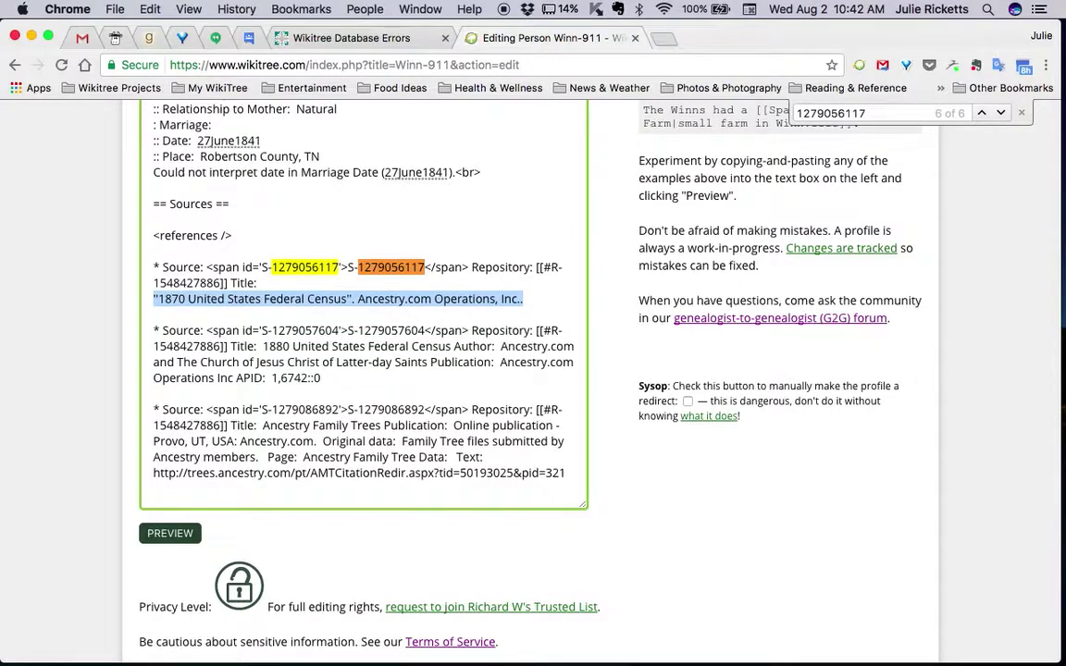
key(super+x)
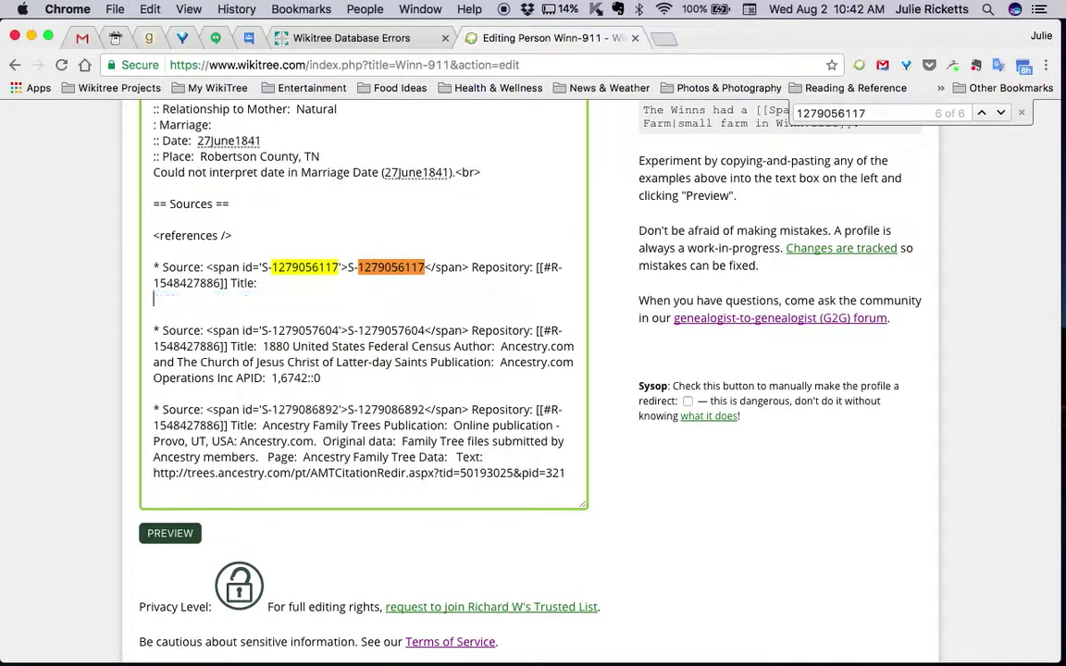
key(super+g)
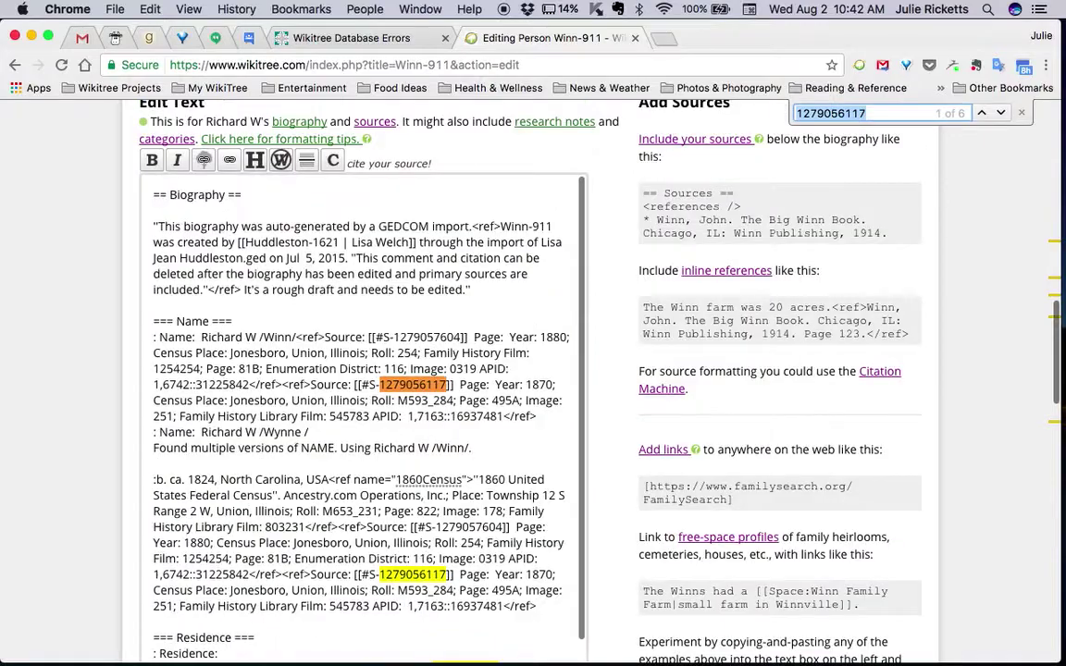
click(282, 385)
drag(281, 385, 537, 417)
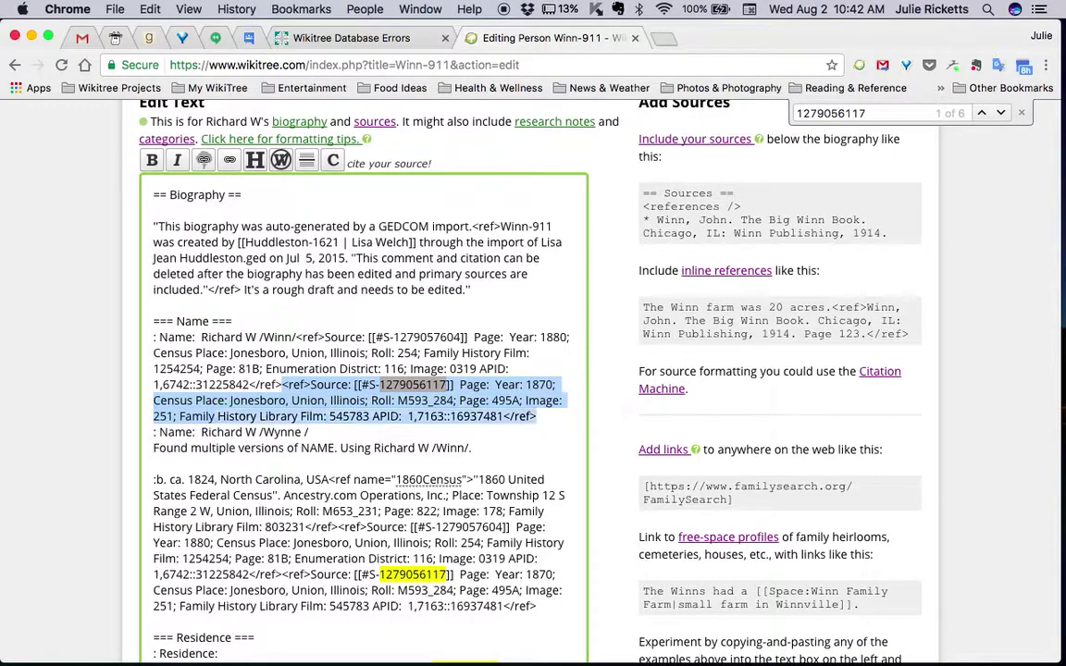
key(ctrl+x)
key(Return)
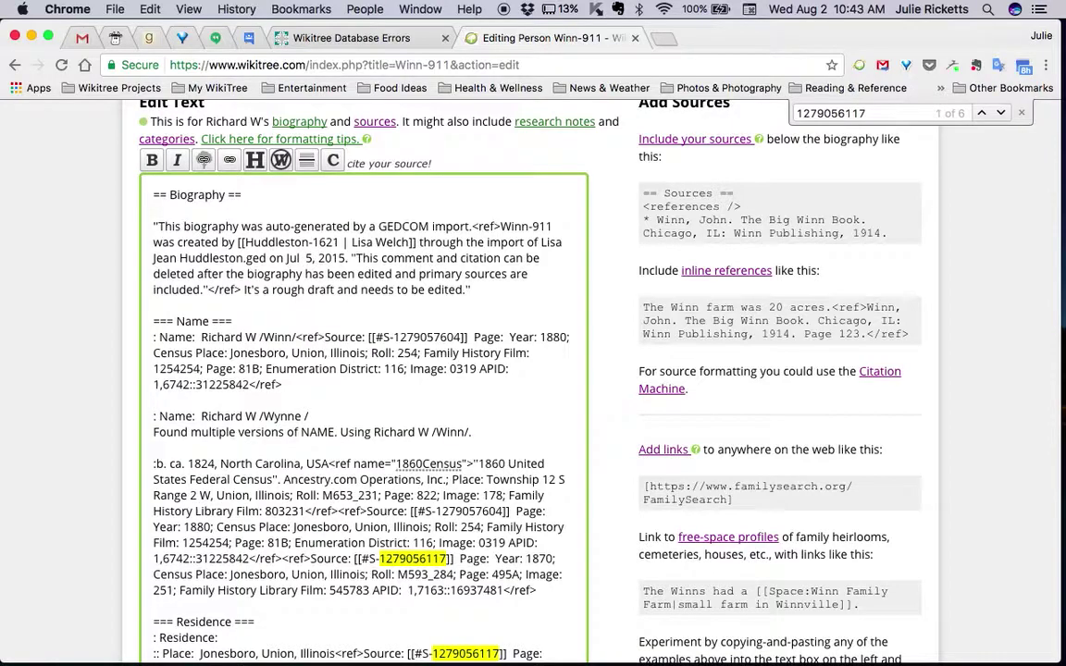
key(ctrl+f)
scroll(443, 500, down, 3)
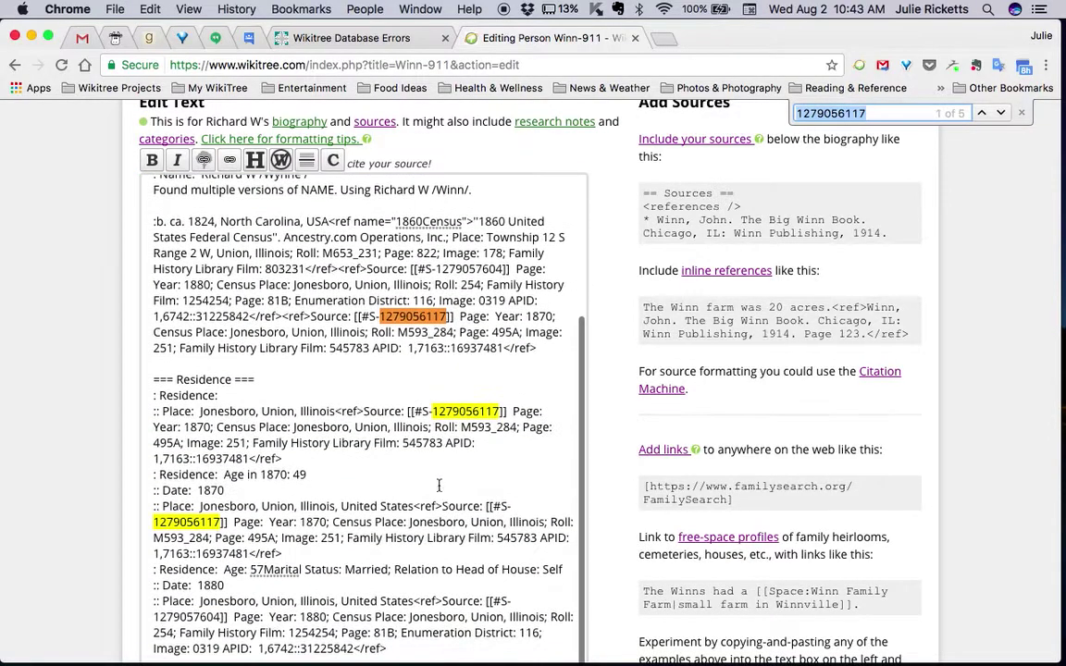
click(311, 316)
key(ctrl+v)
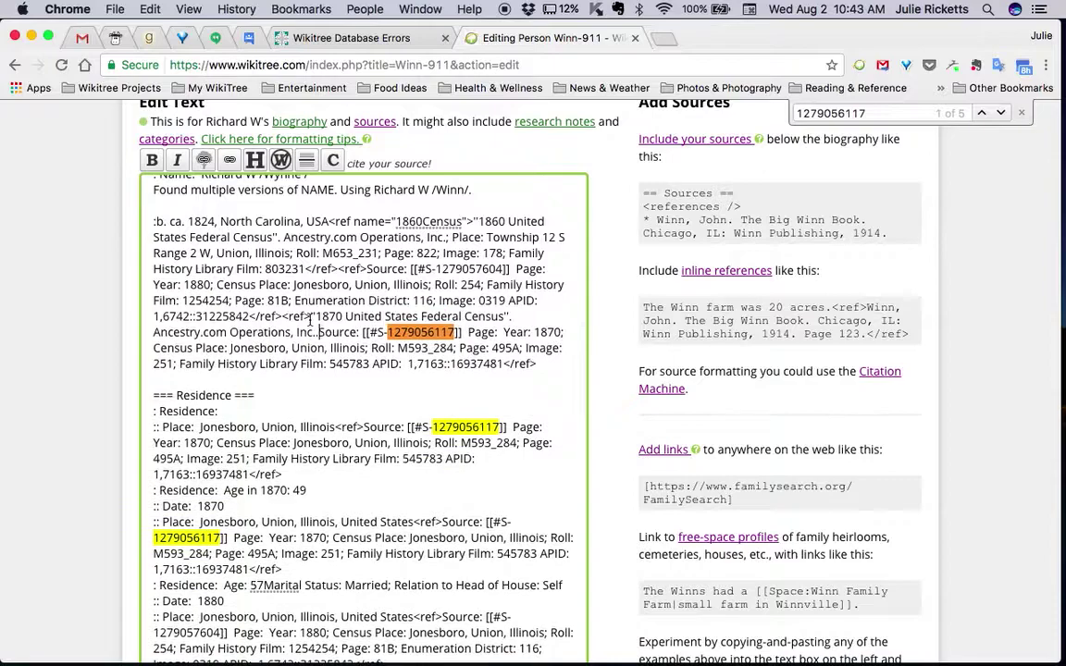
drag(318, 333, 192, 349)
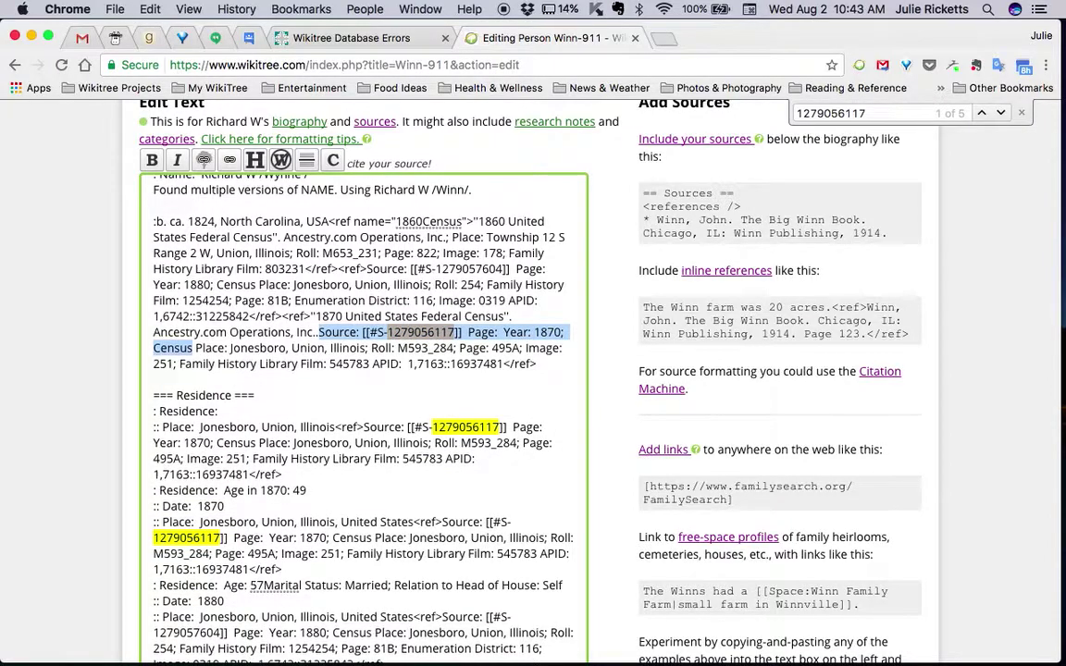
key(BackSpace)
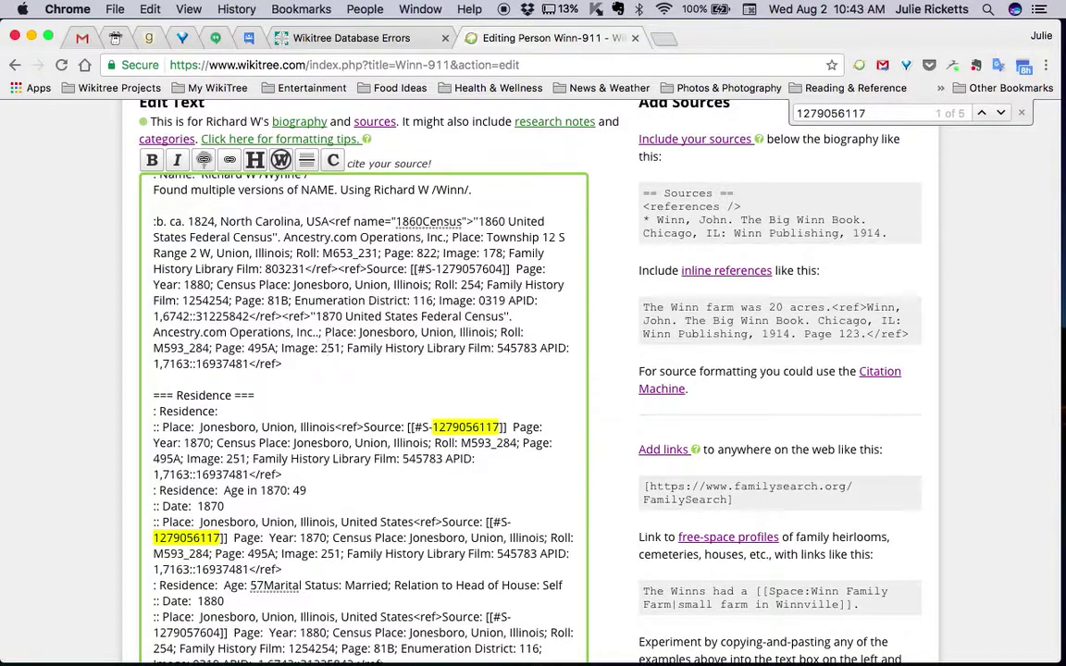
drag(538, 348, 282, 363)
key(BackSpace)
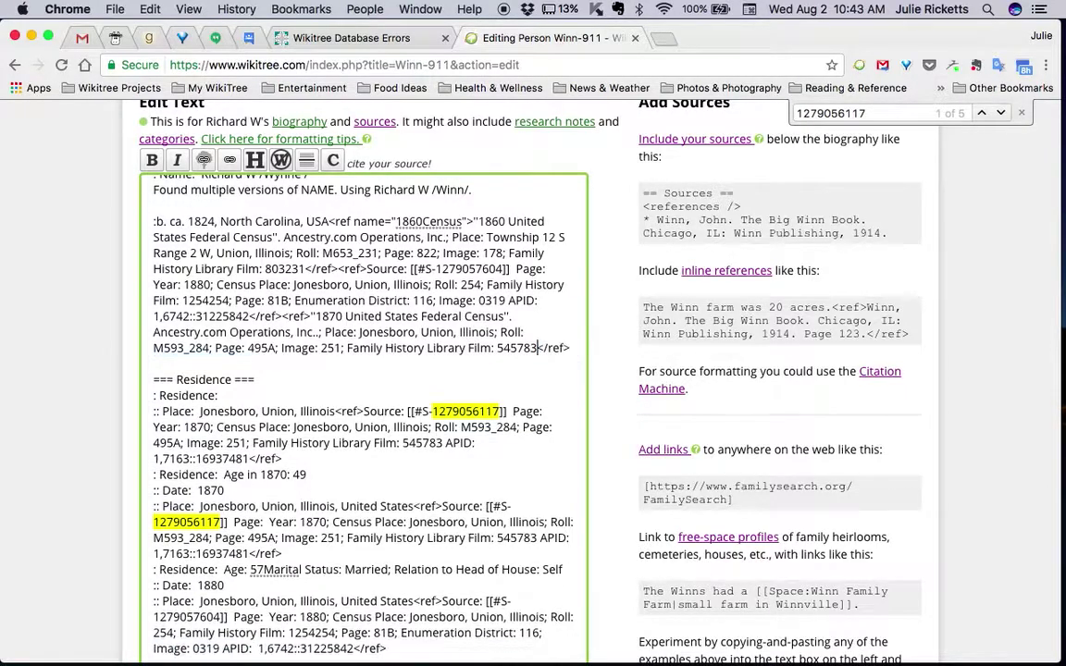
Step: Name the birth entry's 1870 census reference "1870Census"
click(294, 317)
key(BackSpace)
text(name="187)
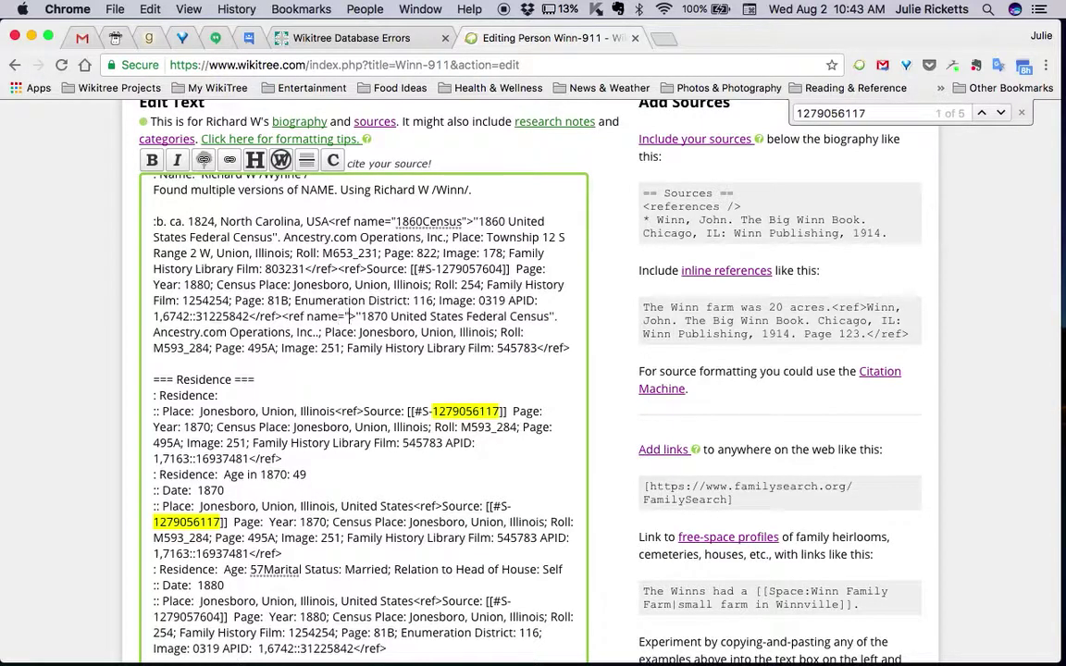
text(0Census")
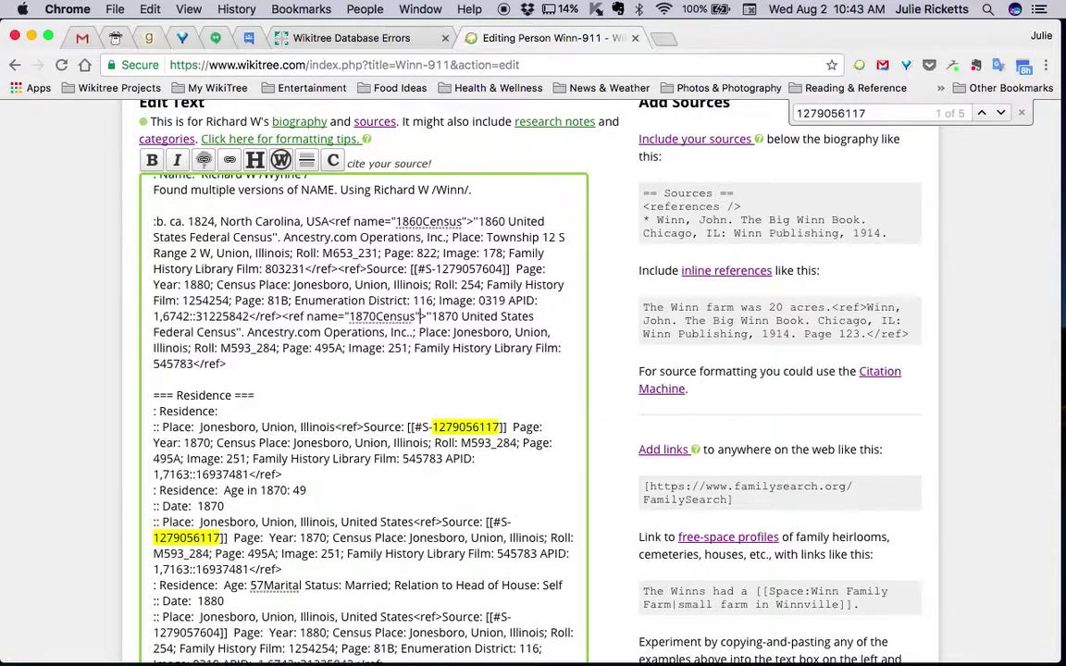
drag(348, 316, 282, 316)
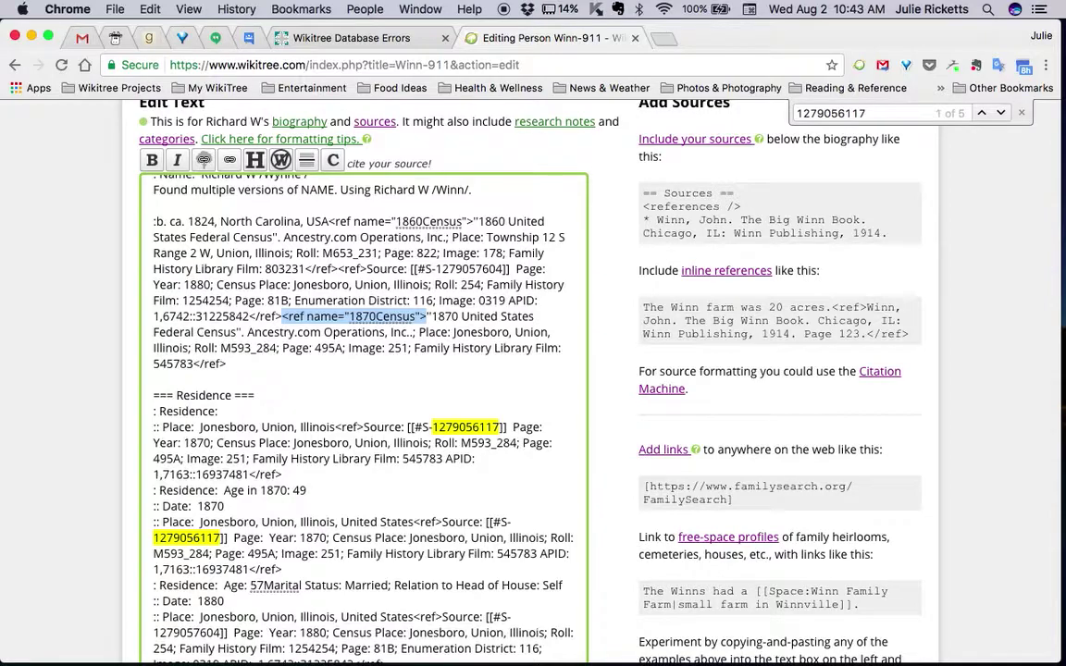
key(super+f)
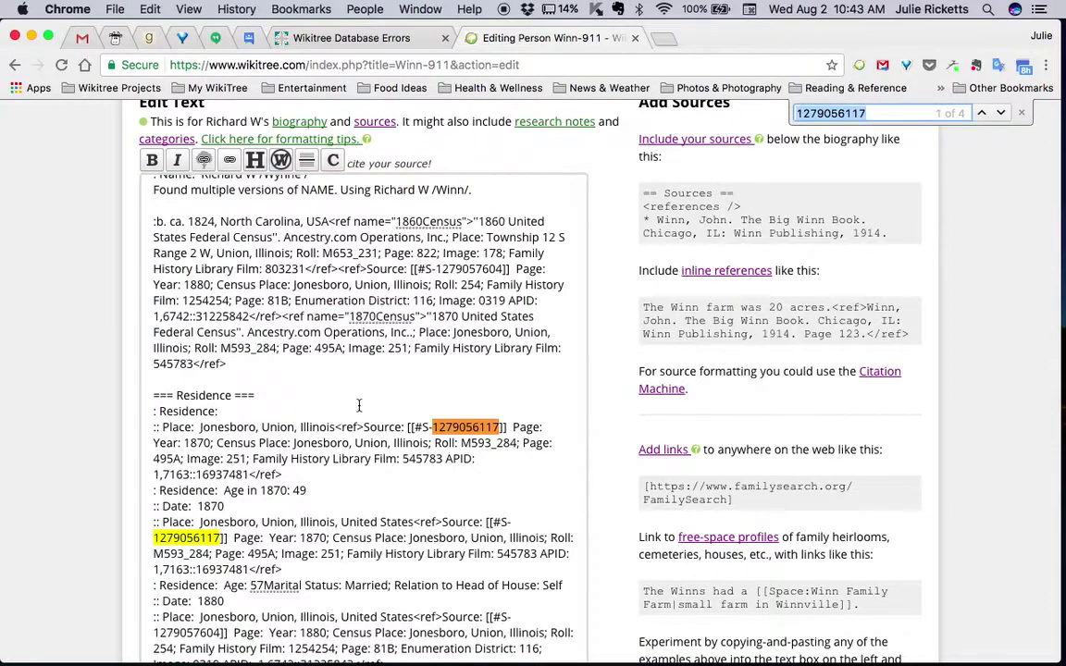
click(335, 426)
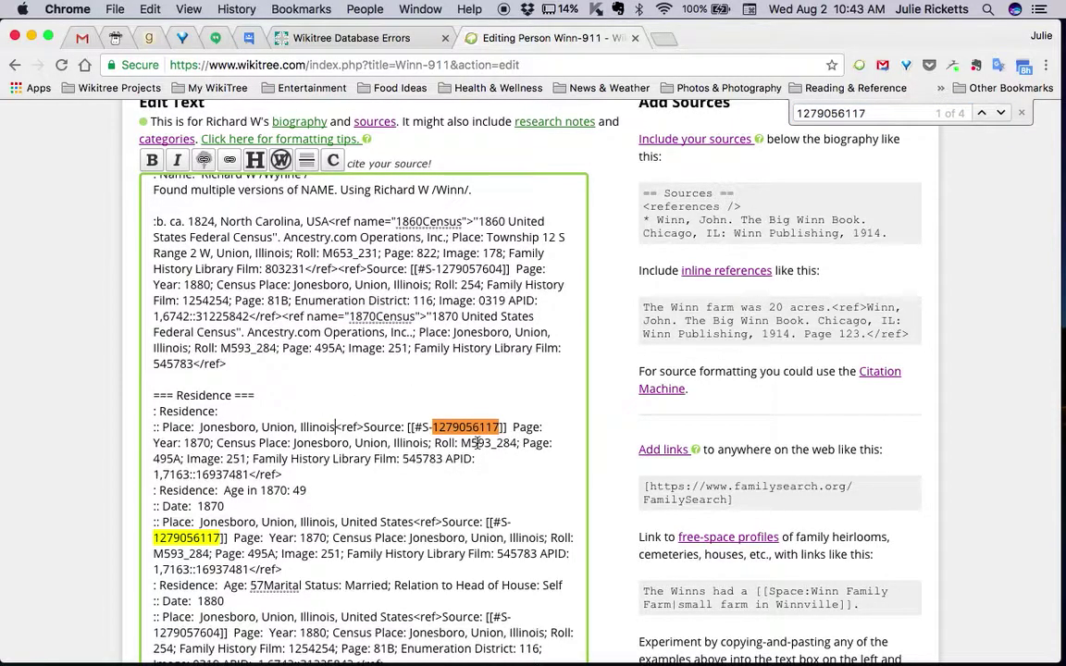
key(shift+Down)
key(shift+Down)
key(shift+Down)
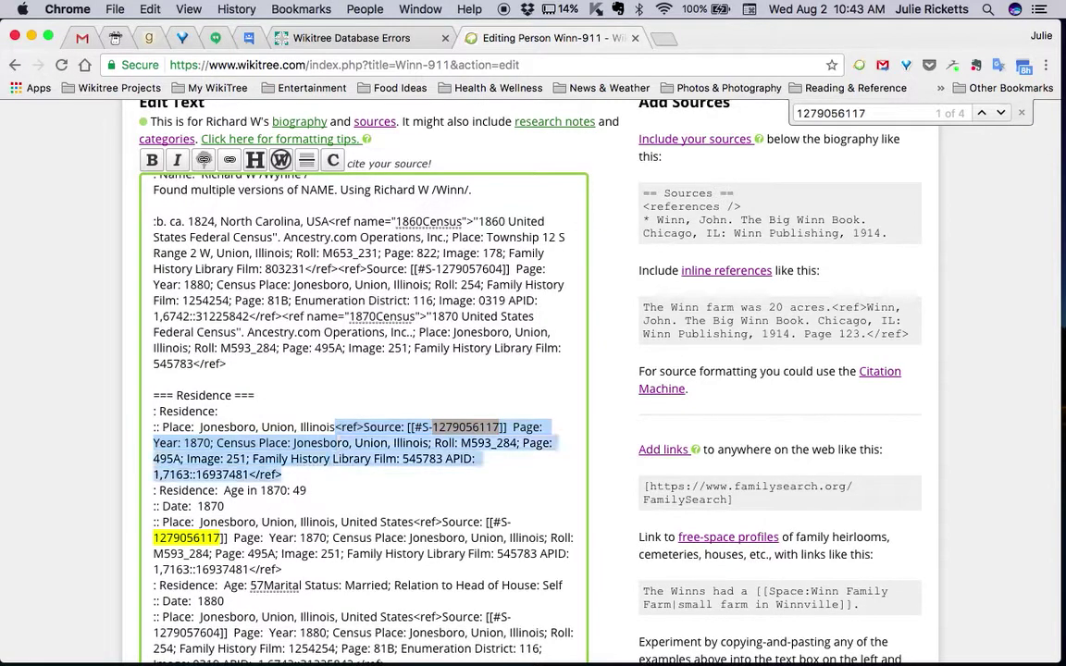
key(super+v)
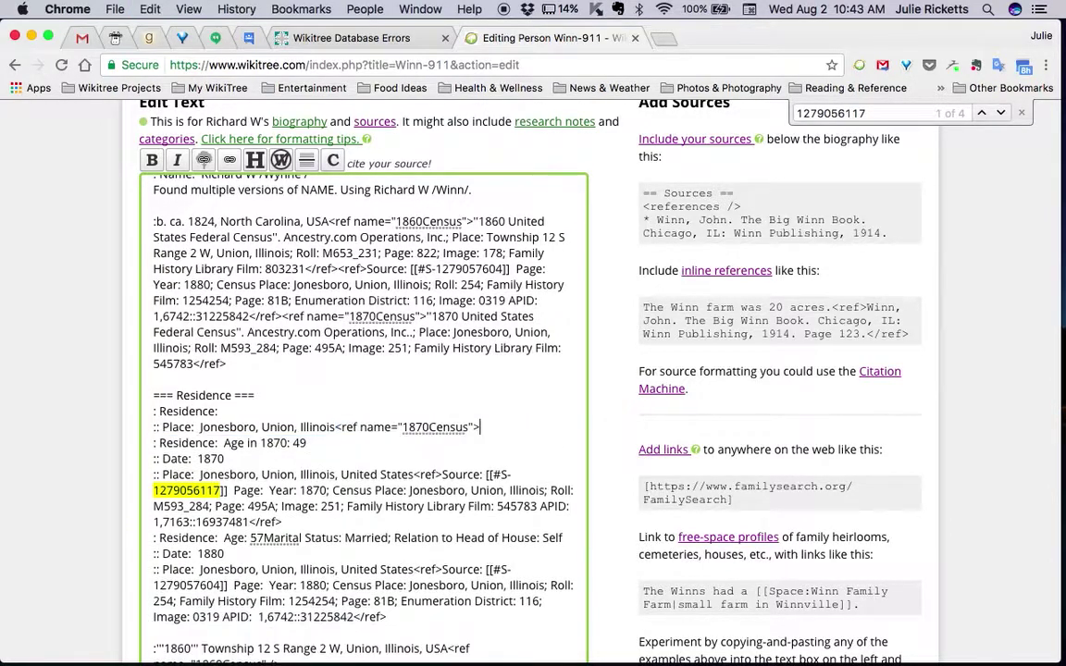
scroll(363, 416, up, 3)
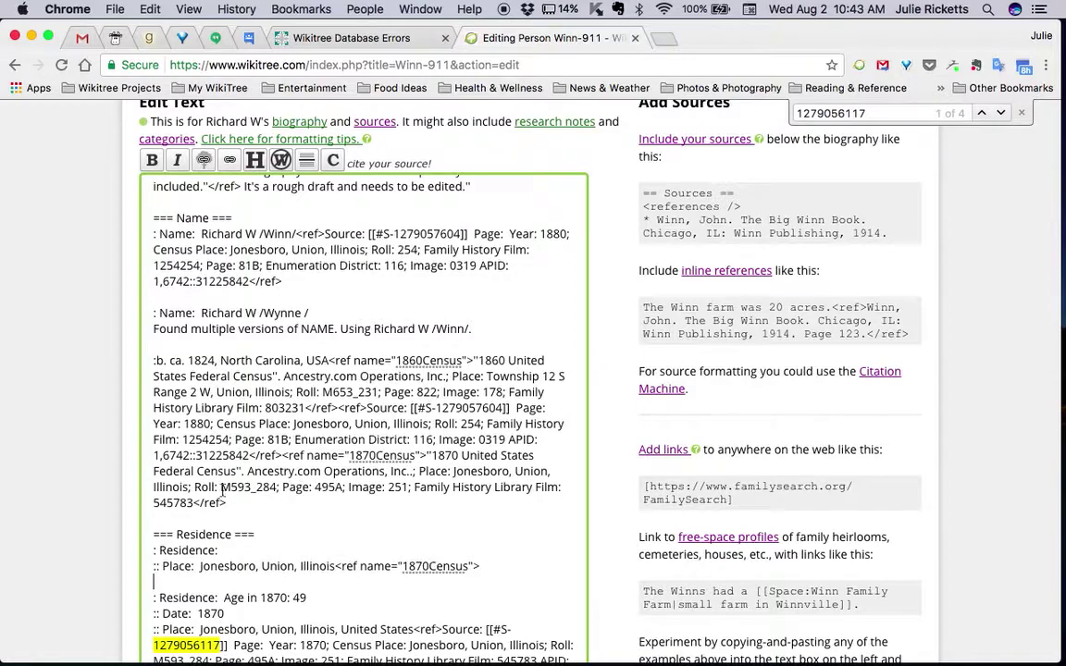
scroll(469, 382, down, 4)
click(470, 381)
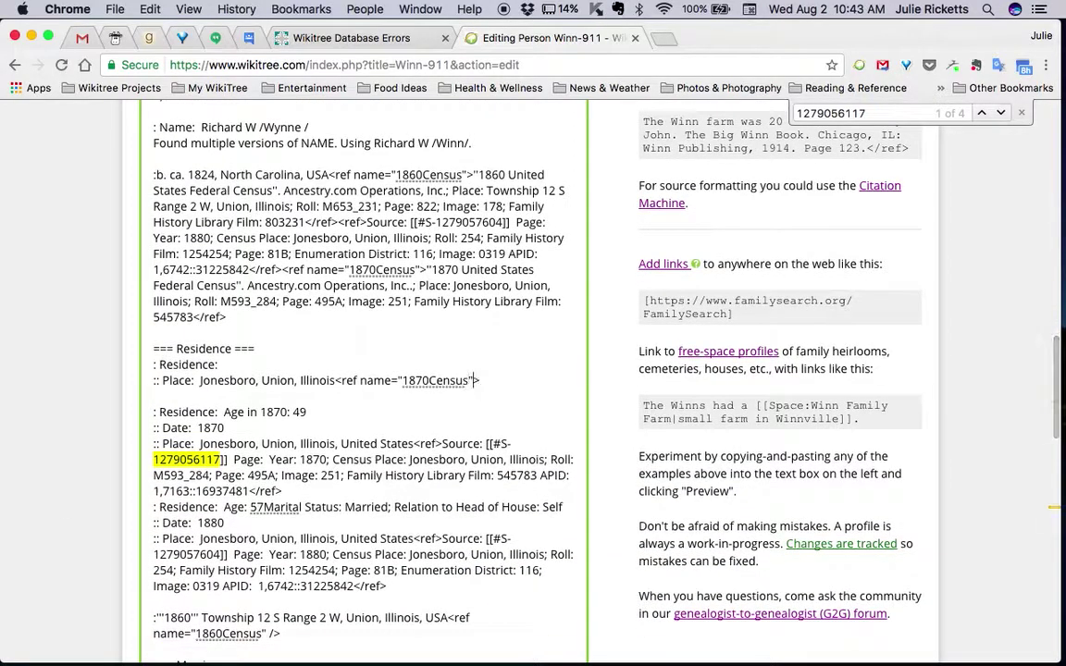
text(/)
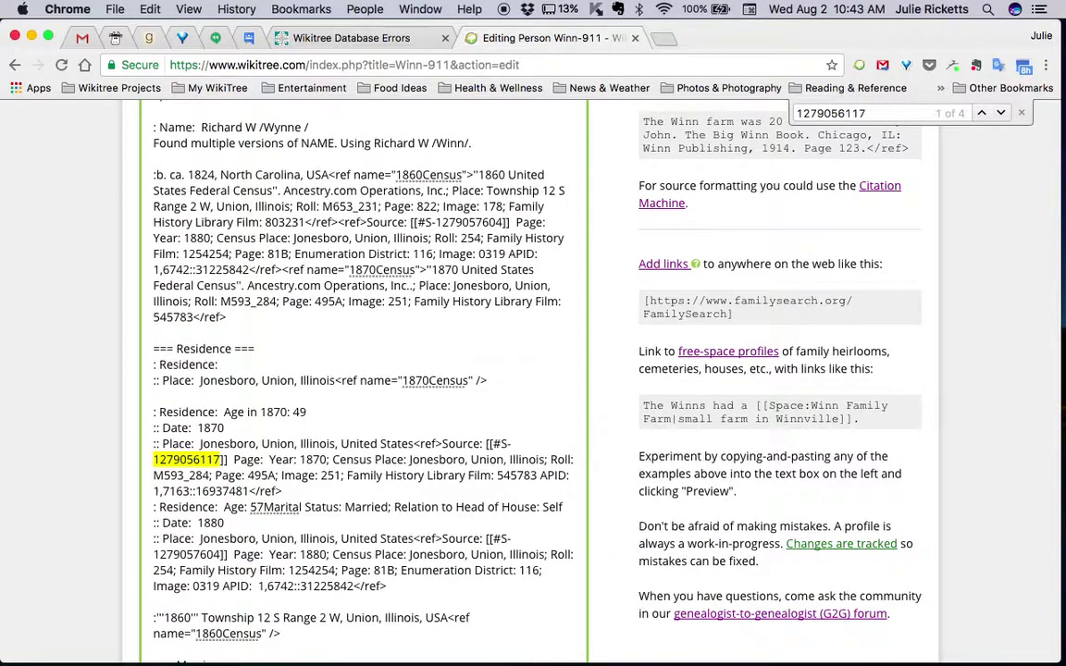
Step: Delete the undated Jonesboro residence entry, including its "1870Census" reference, under the Residence heading
click(154, 364)
scroll(384, 325, down, 3)
scroll(384, 326, up, 1)
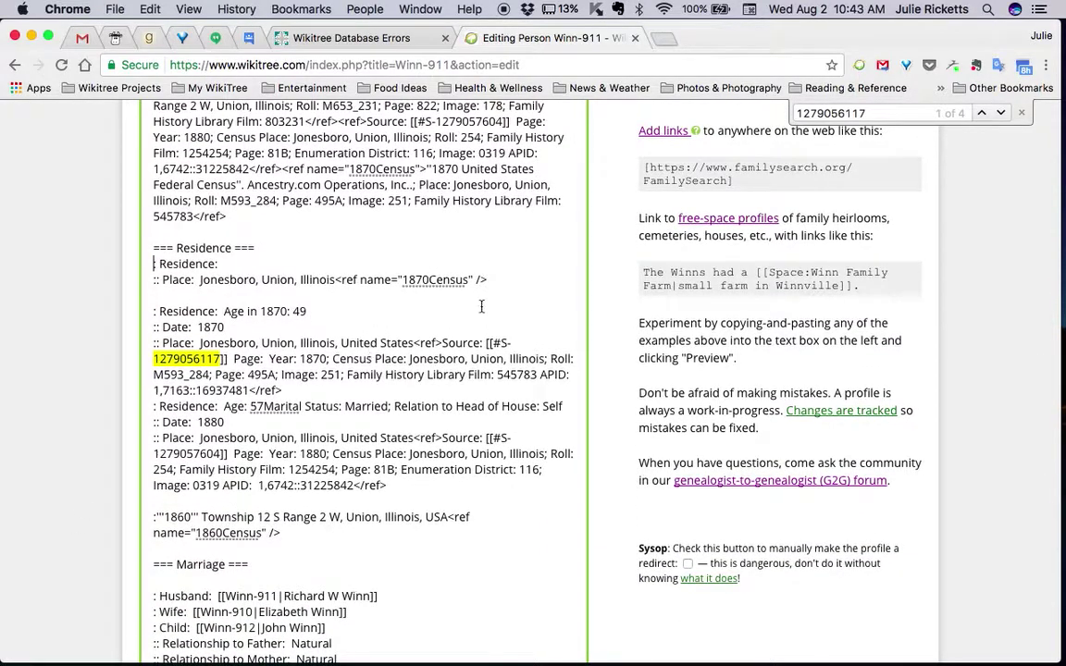
key(shift+Down)
key(shift+Down)
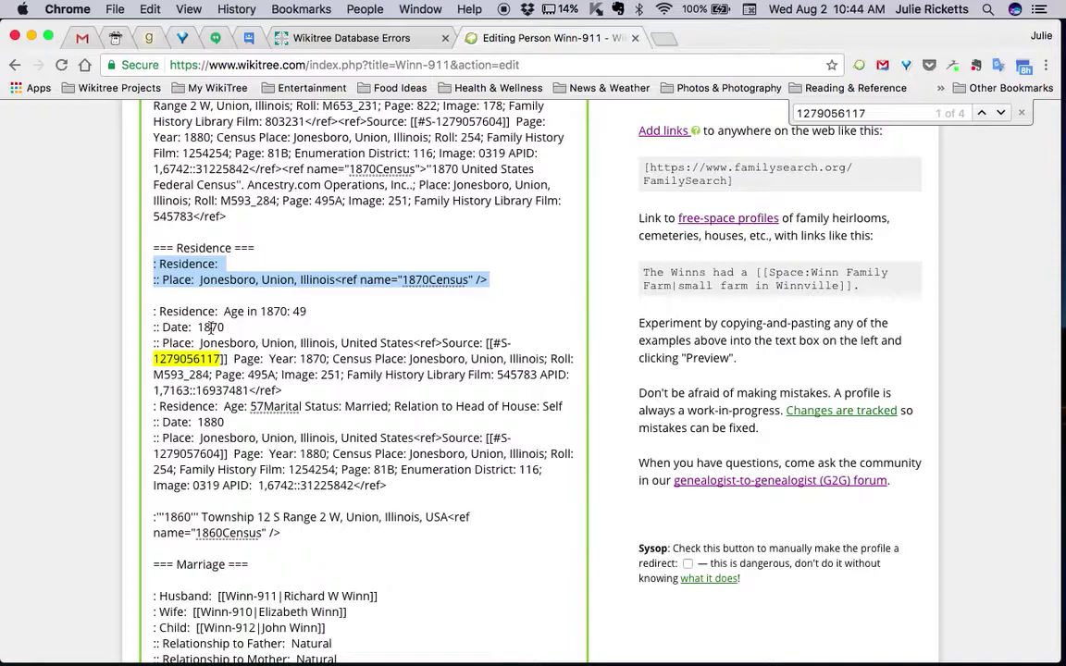
key(Delete)
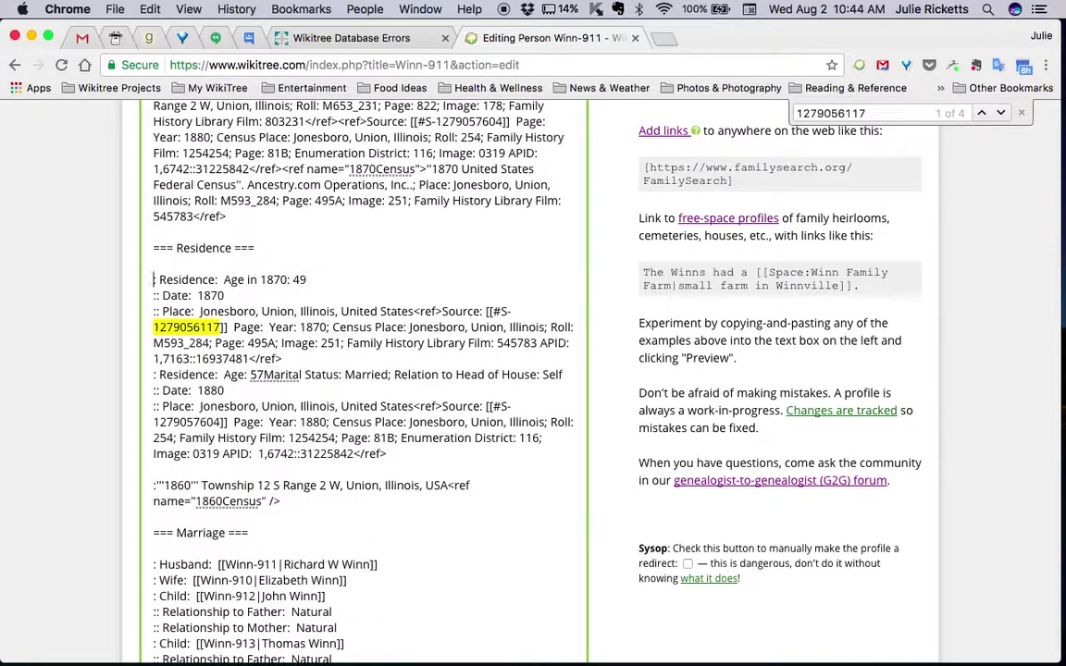
Step: Replace the 1870 residence entry's Residence line and Date label with a colon, and make the year bold as :'''1870'''
key(shift+Down)
key(shift+Right)
key(shift+Right)
key(shift+Right)
key(shift+Right)
key(shift+Right)
key(shift+Right)
key(shift+Right)
key(shift+Right)
key(shift+Right)
key(shift+Right)
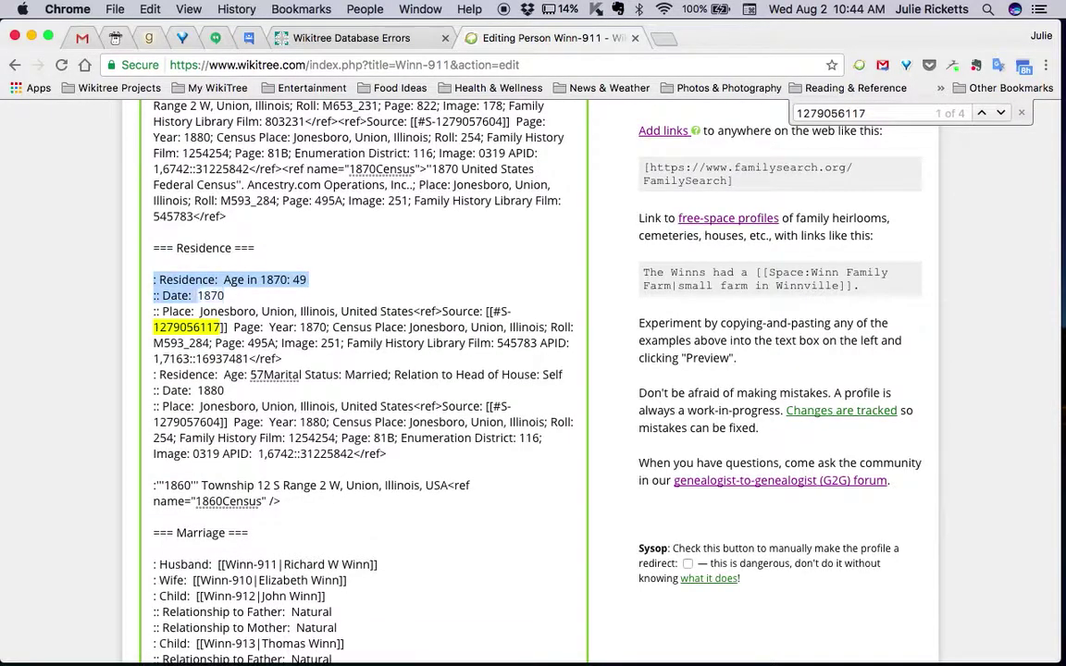
text(:''')
key(super+Right)
text(''')
Step: Remove the ":: Place:" label and line break so Jonesboro, Union, Illinois, United States follows the bold 1870
key(shift+Right)
key(shift+Right)
key(shift+Right)
key(shift+Right)
key(shift+Right)
key(shift+Right)
key(shift+Right)
key(shift+Right)
key(shift+Right)
key(shift+Right)
key(shift+Right)
key(shift+Right)
Step: Replace the 1870 residence's full citation with <ref name="1870Census" /> and add a blank line after it
key(alt+Right)
key(alt+Right)
key(alt+Right)
key(Left)
key(Left)
key(shift+Down)
key(shift+Down)
key(shift+Down)
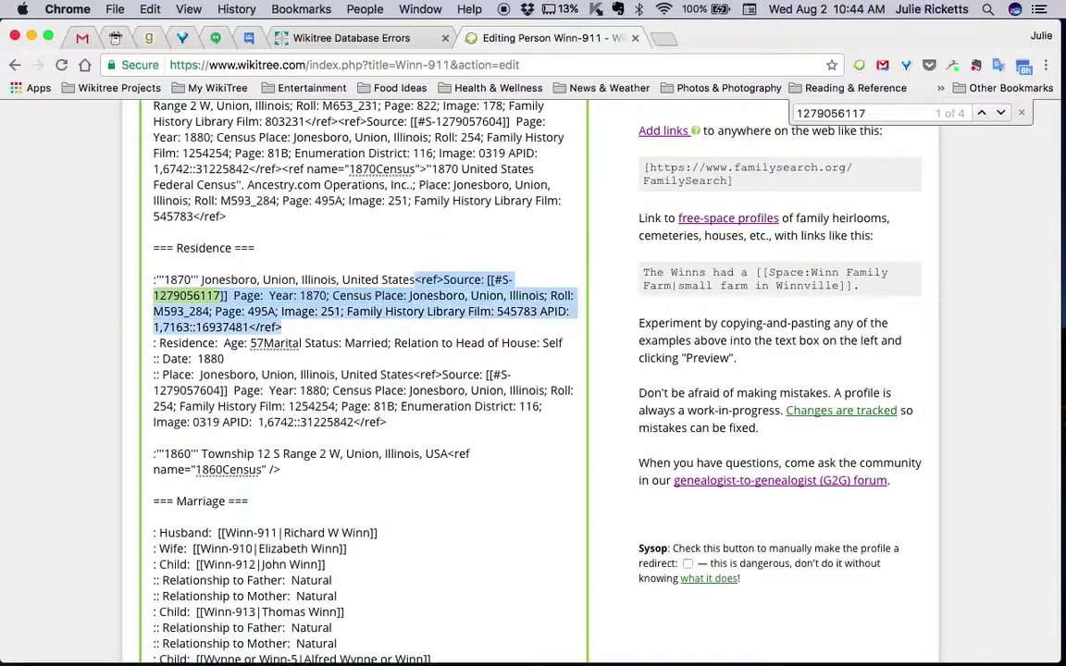
text(<ref name="1870Census" />)
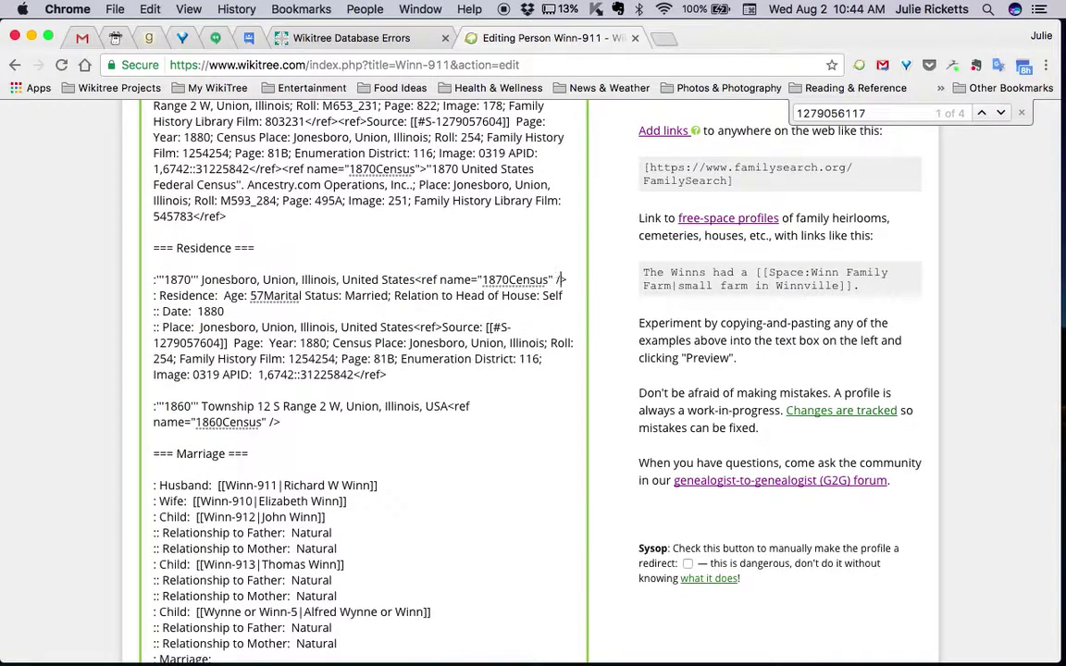
key(Return)
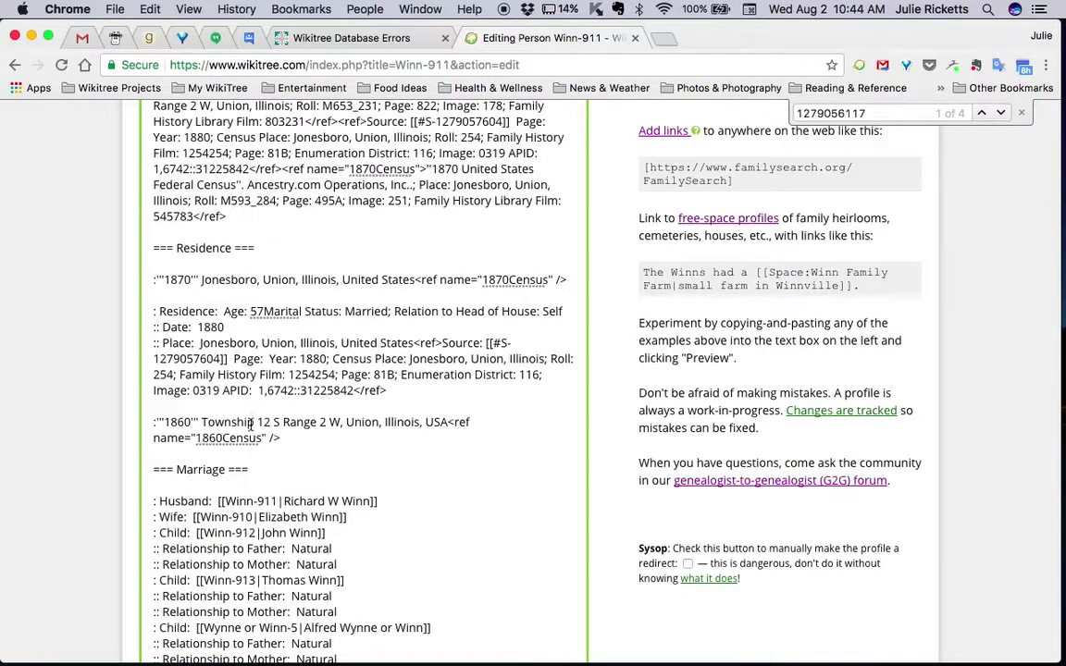
scroll(250, 425, up, 5)
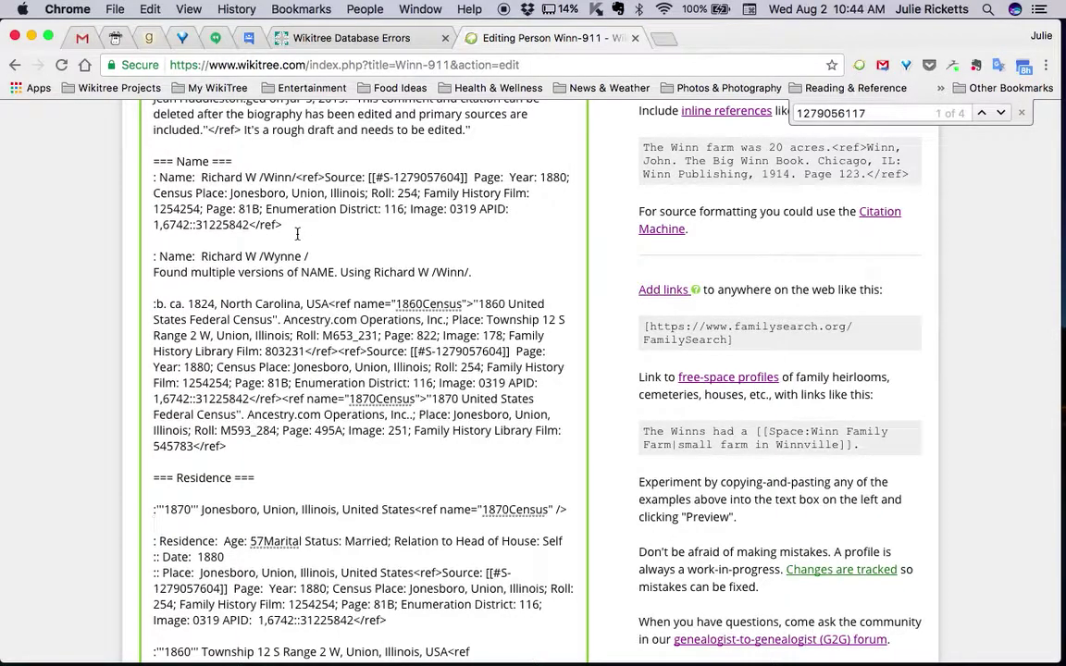
scroll(297, 234, down, 1)
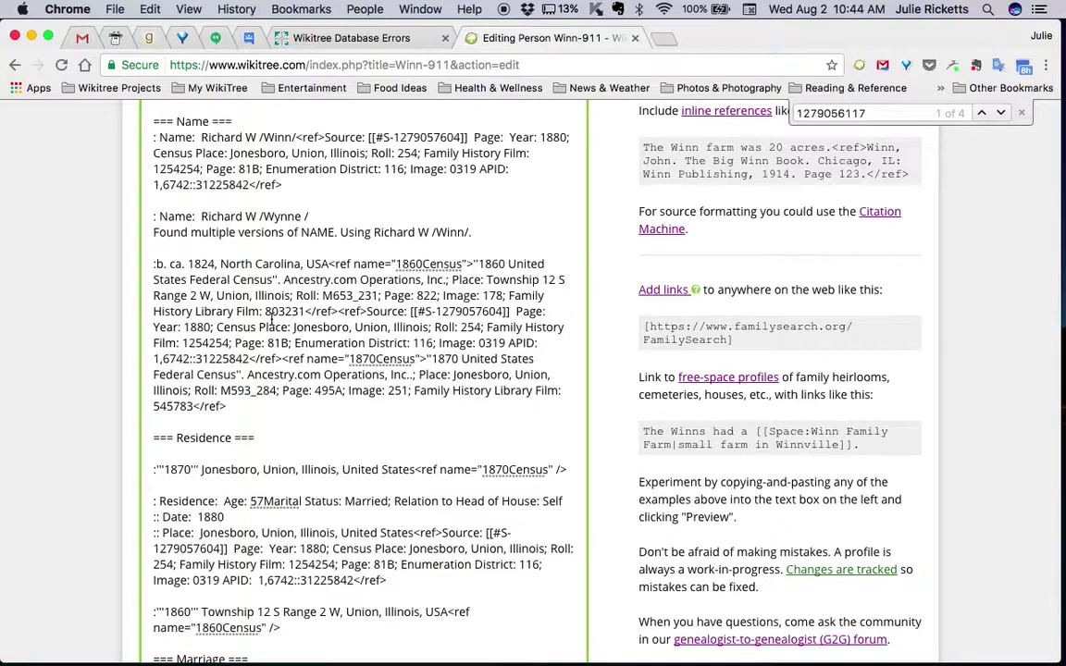
scroll(49, 418, down, 2)
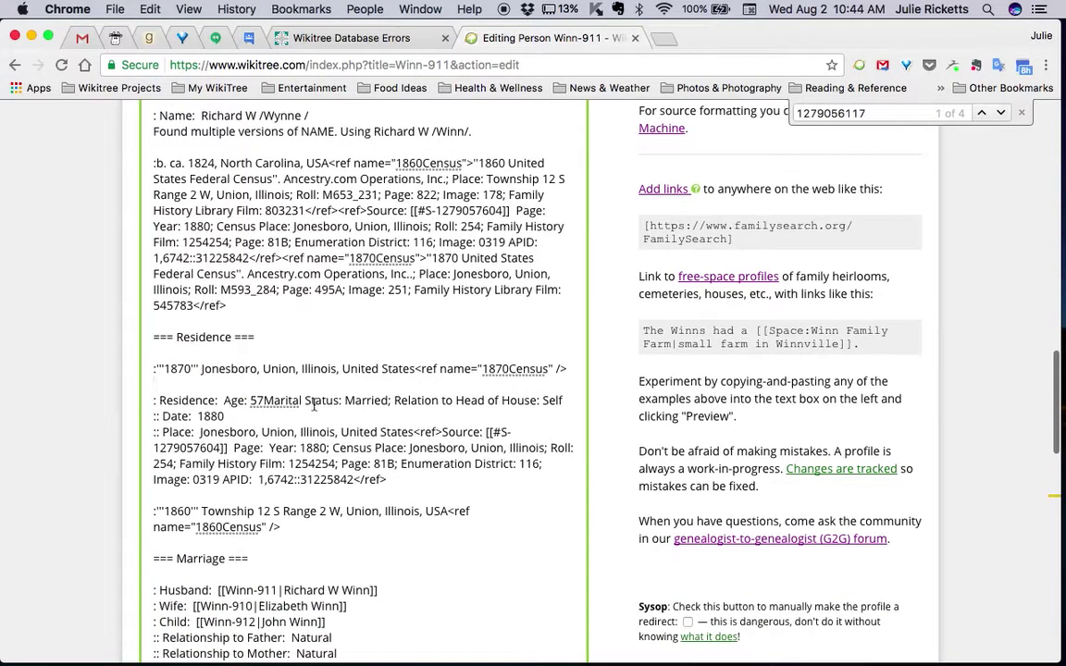
scroll(314, 404, down, 1)
scroll(314, 405, down, 10)
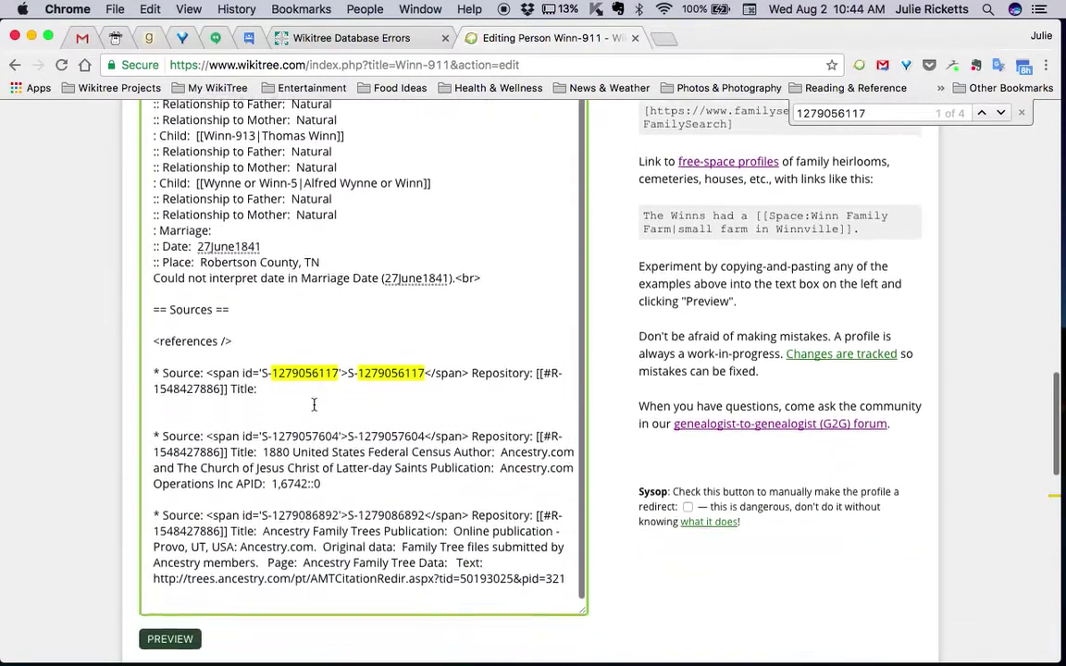
double_click(404, 289)
click(404, 289)
triple_click(405, 290)
key(BackSpace)
scroll(405, 290, down, 1)
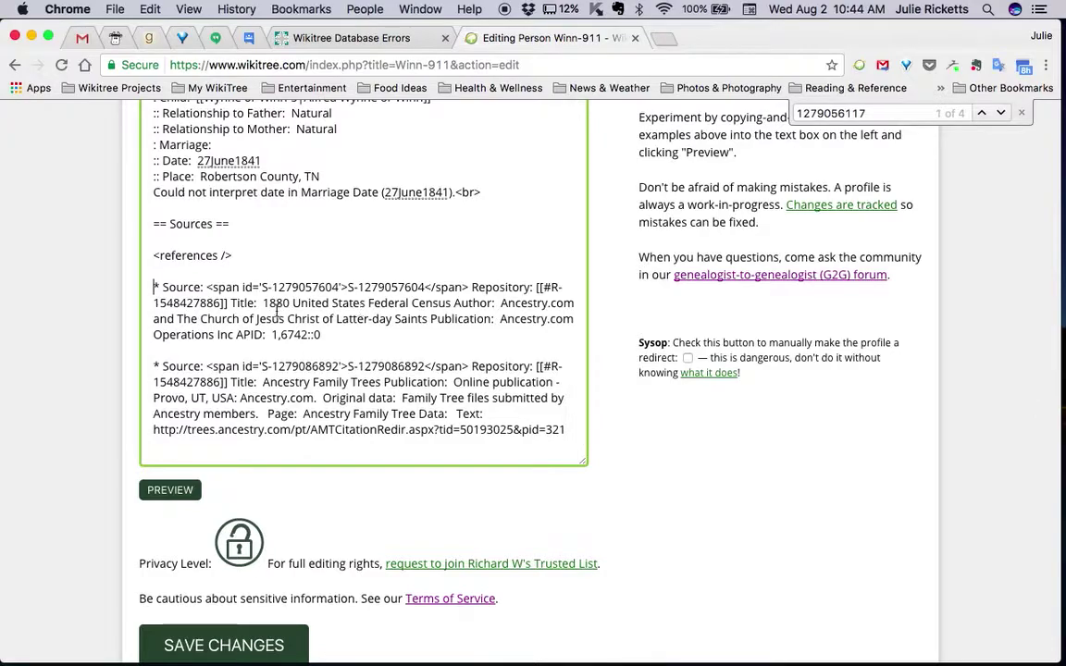
double_click(305, 288)
key(ctrl+c)
key(ctrl+f)
key(ctrl+v)
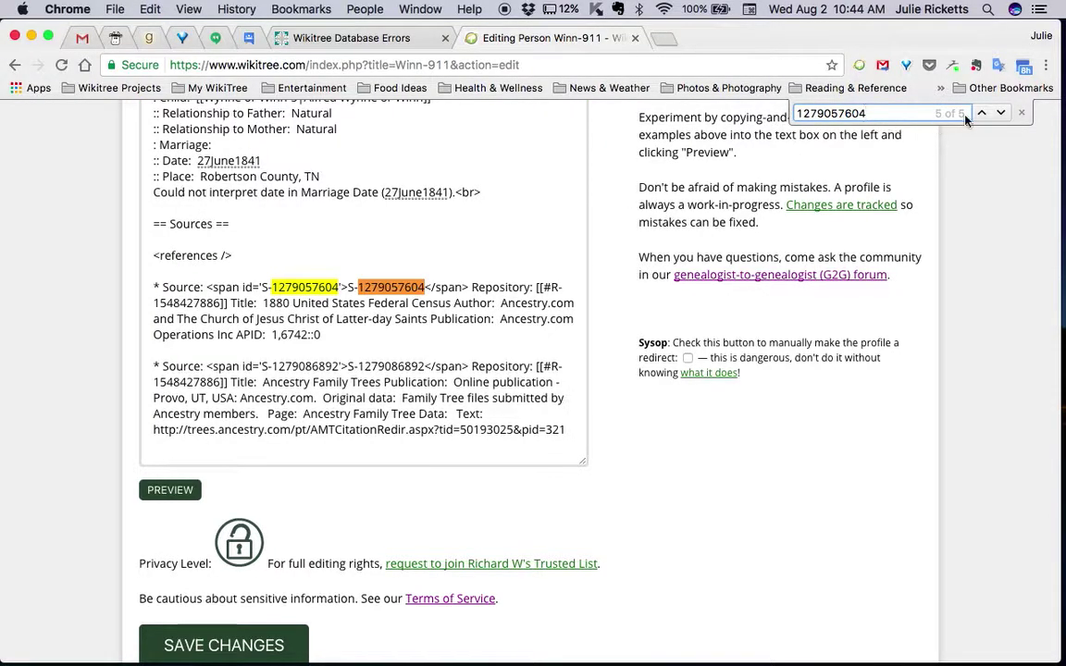
Step: Put the "1880 United States Federal Census" title on its own line in italics and replace "Author:" with a period
click(264, 303)
key(Return)
text(")
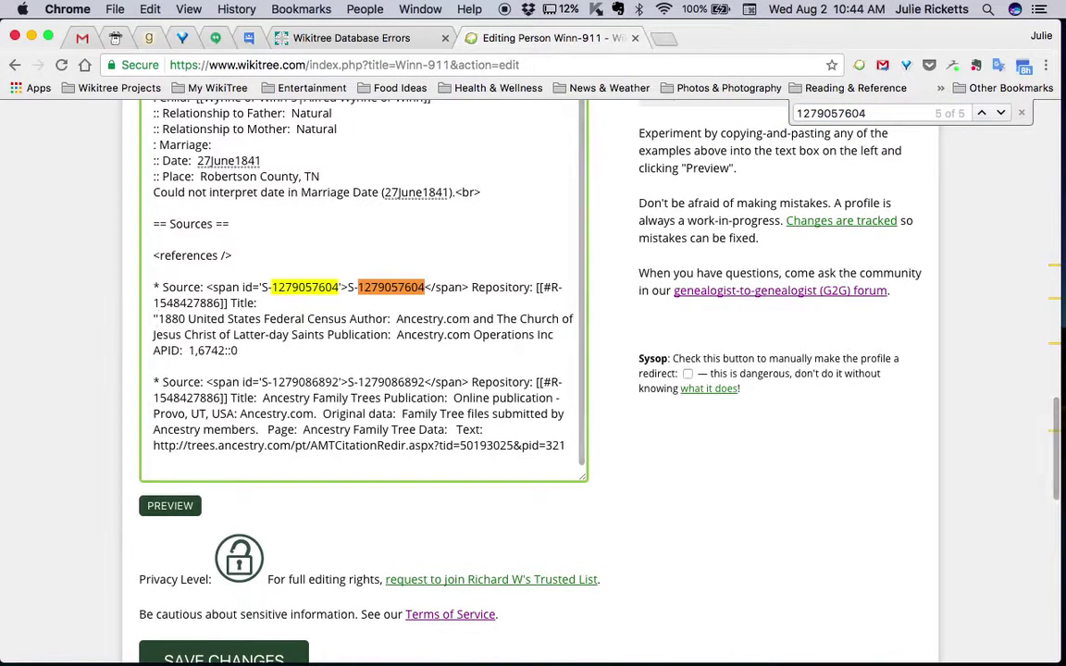
key(alt+Right)
key(alt+Right)
key(alt+Right)
key(alt+Right)
key(alt+Right)
text('')
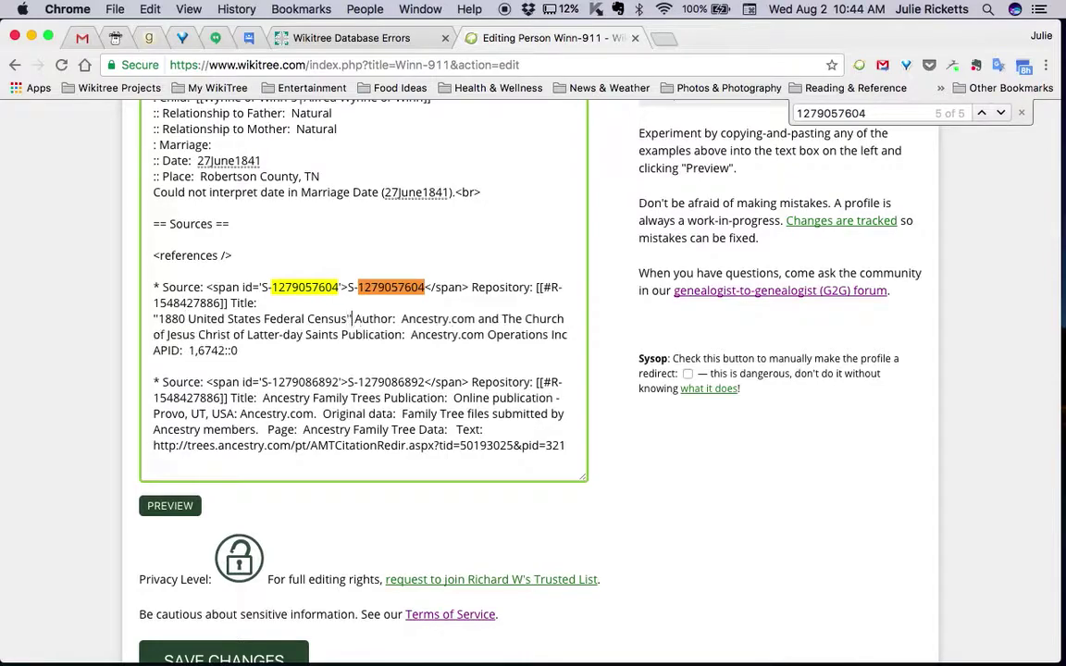
key(shift+alt+Right)
text(.)
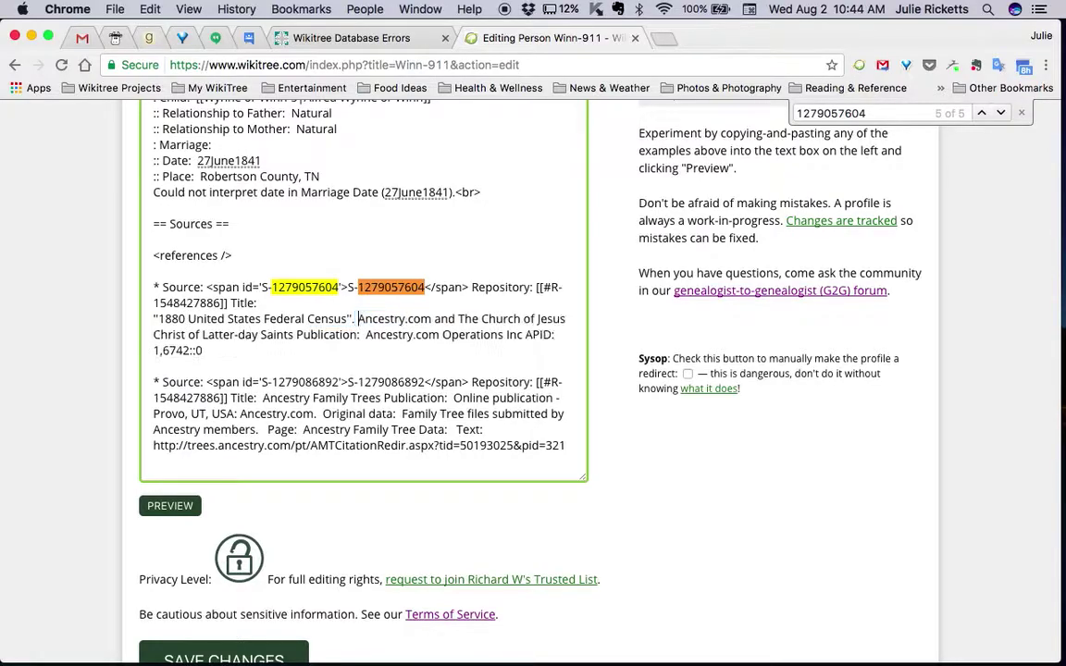
Step: Replace the 1880 source's Publication and APID text after "Latter-day Saints" with a period
key(Down)
key(alt+Left)
key(shift+alt+Right)
key(shift+alt+Right)
key(shift+alt+Right)
key(shift+alt+Left)
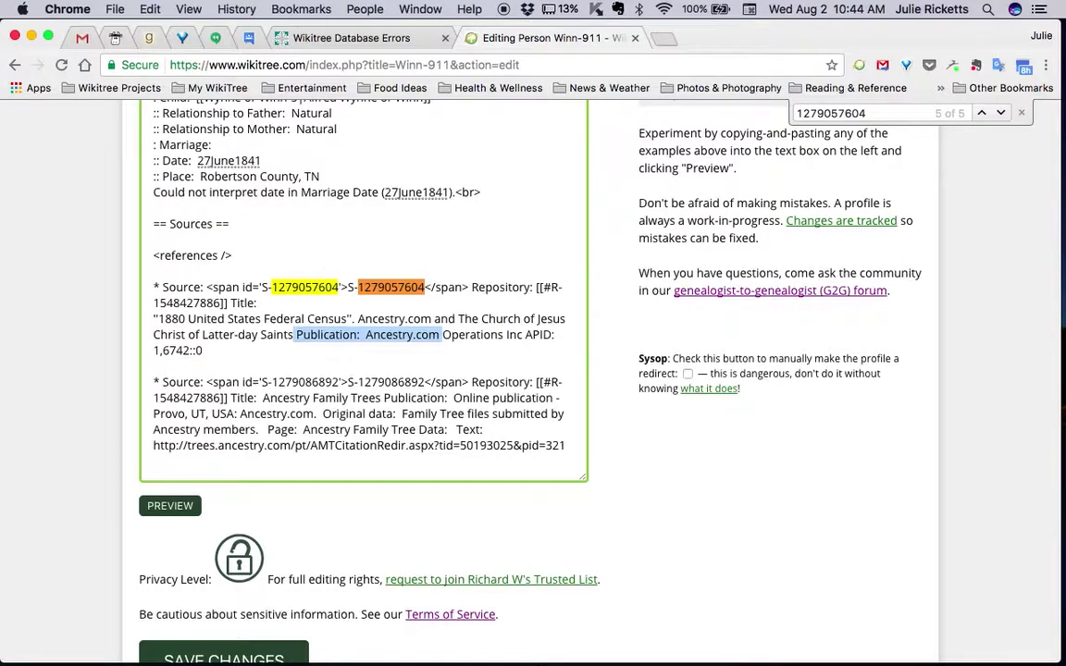
key(shift+alt+Right)
key(shift+alt+Right)
key(shift+alt+Right)
key(shift+alt+Right)
key(shift+alt+Right)
key(shift+alt+Right)
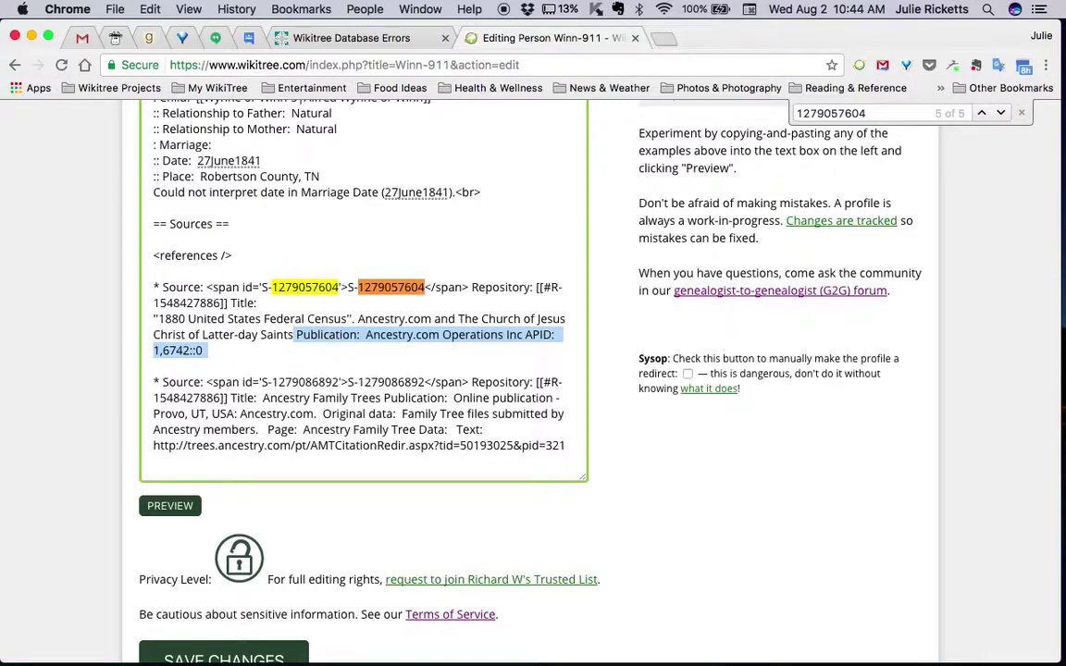
text(.)
key(alt+shift+Up)
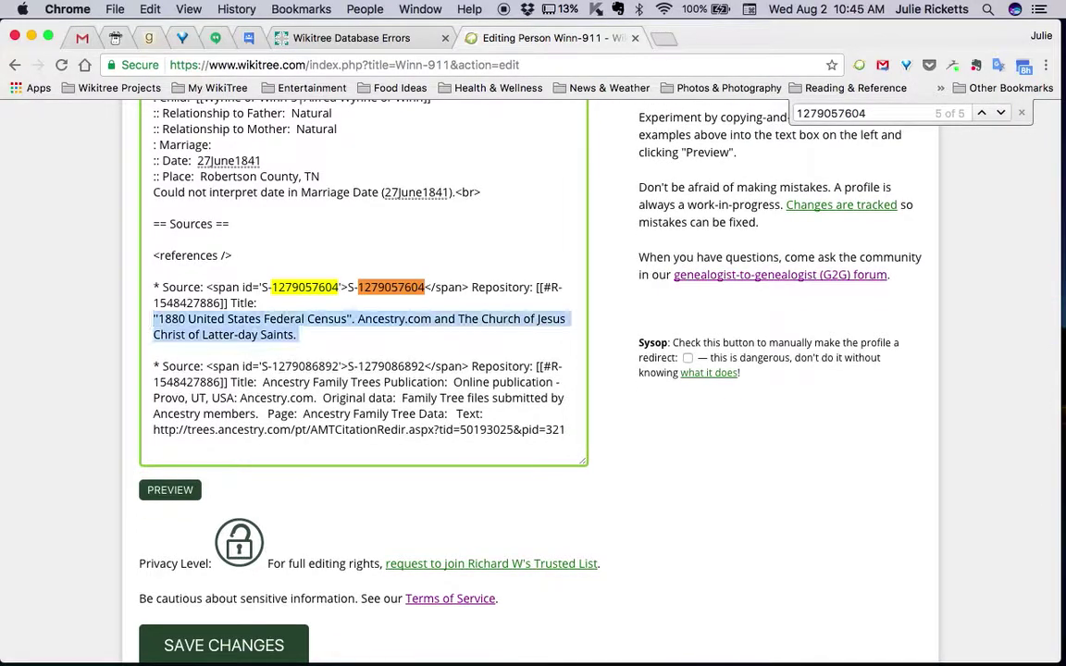
key(BackSpace)
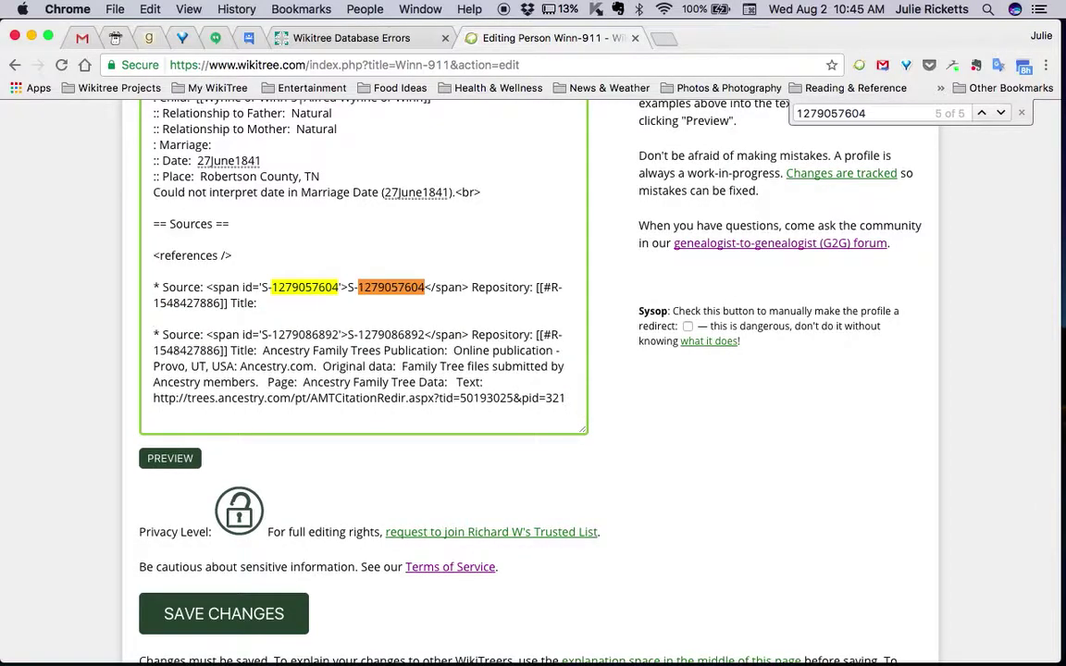
key(Return)
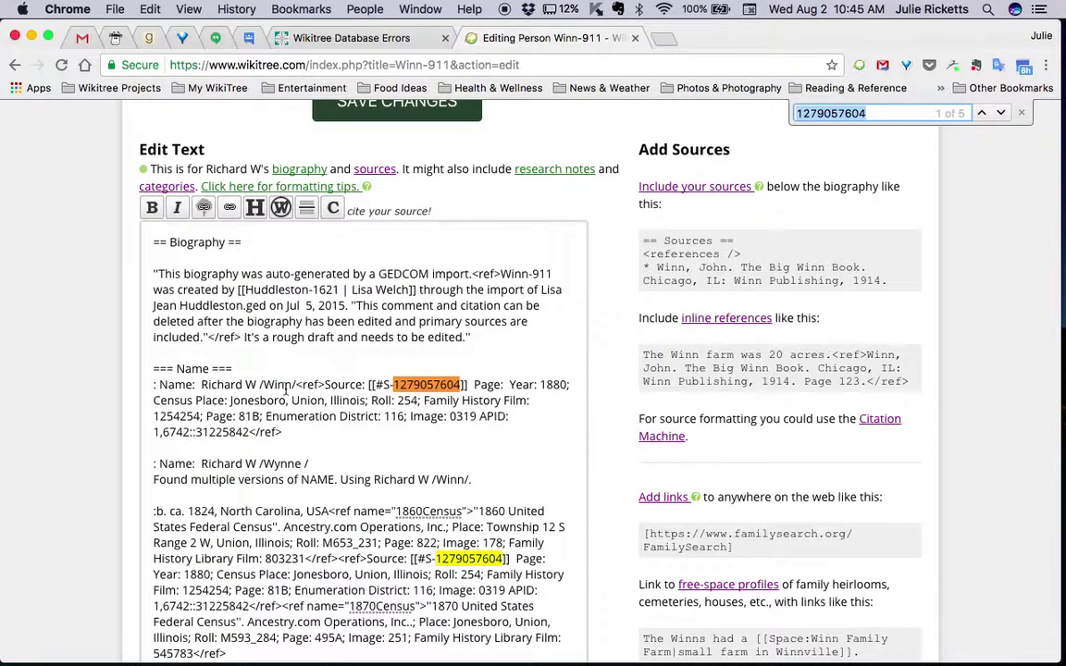
click(295, 385)
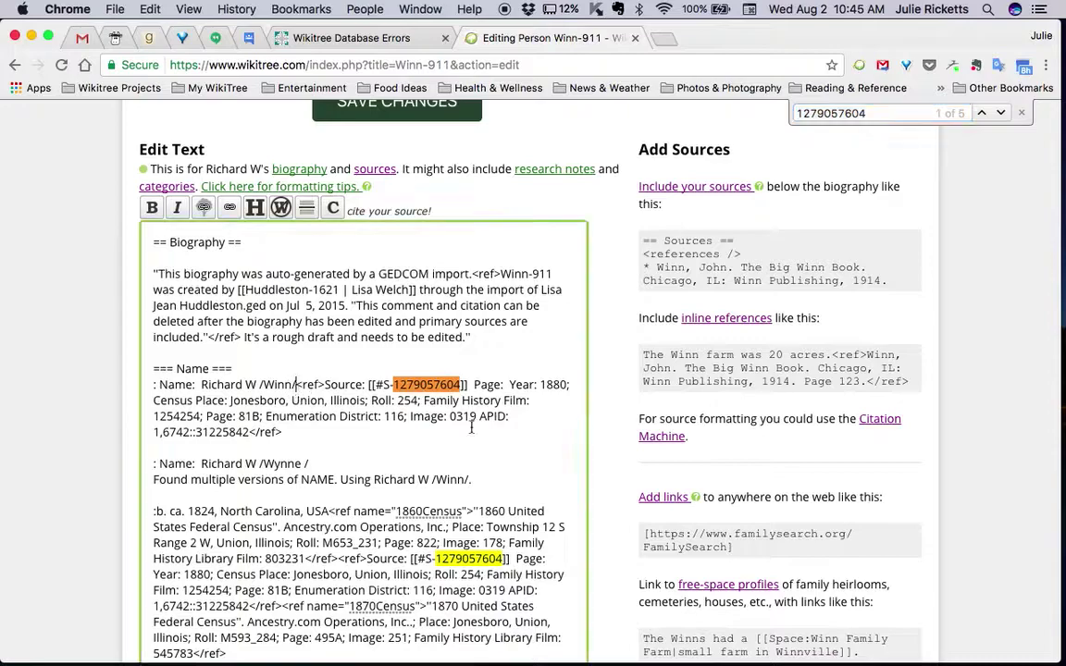
key(shift+Down)
key(shift+Down)
key(shift+Down)
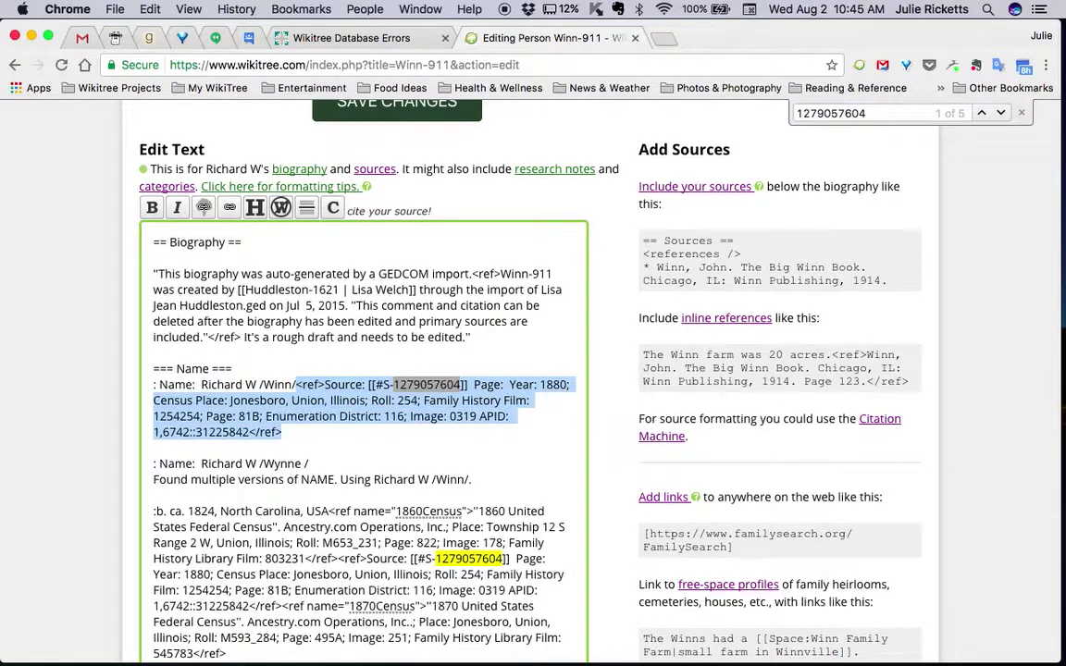
key(BackSpace)
Step: Delete the Name heading, both name entries and the "Found multiple versions of NAME" note
key(super+Left)
key(Up)
key(shift+Down)
key(shift+Down)
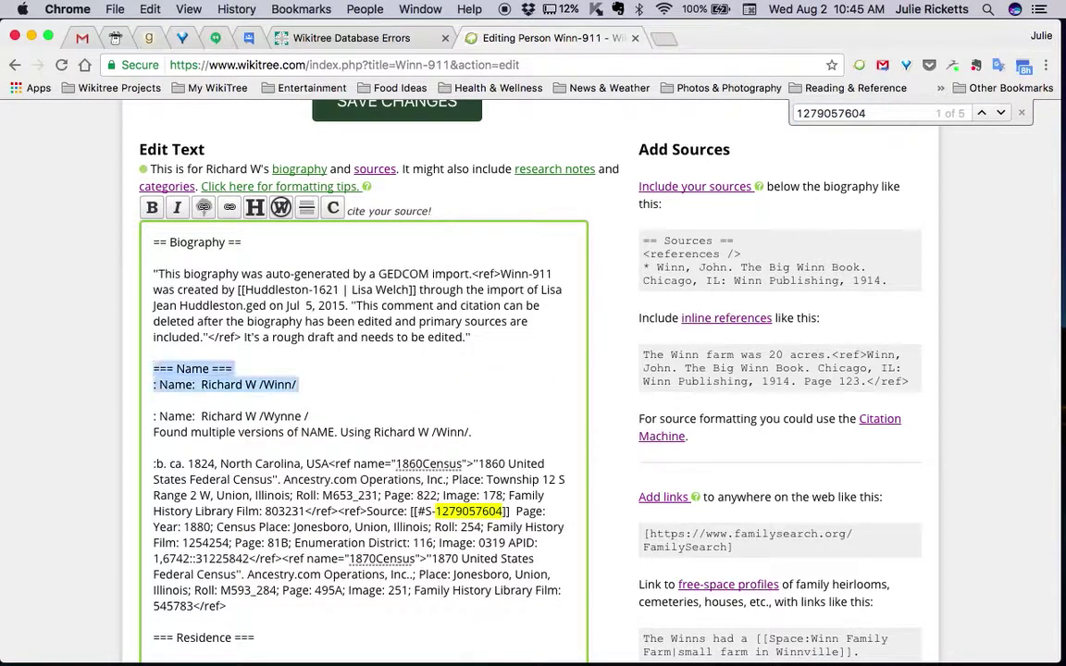
key(shift+Down)
key(shift+Down)
key(shift+Down)
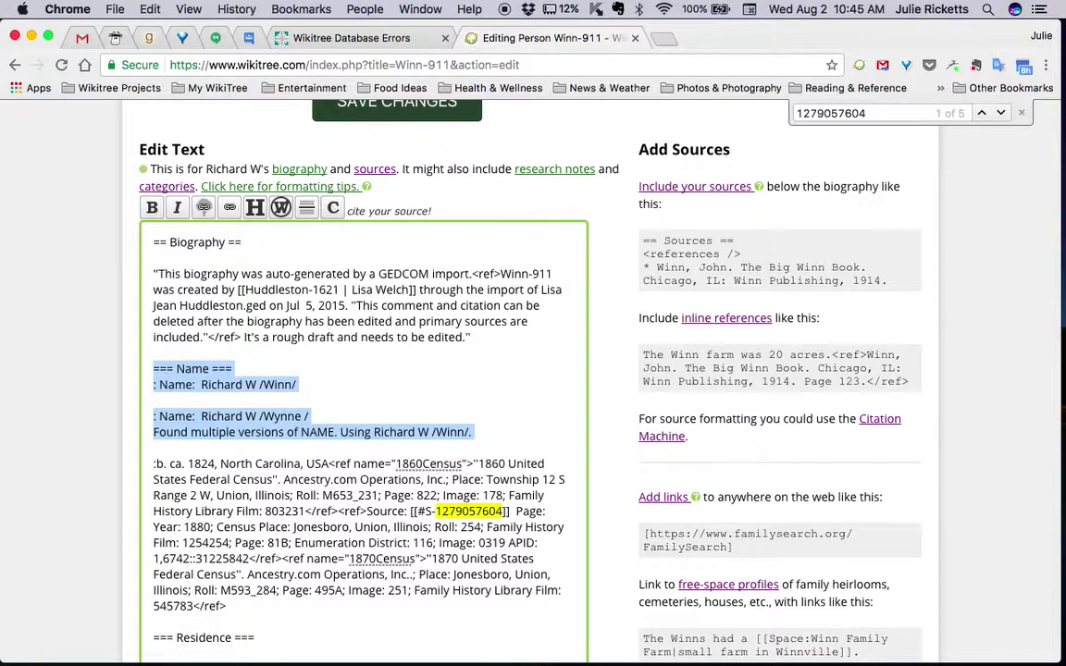
key(BackSpace)
key(BackSpace)
click(366, 417)
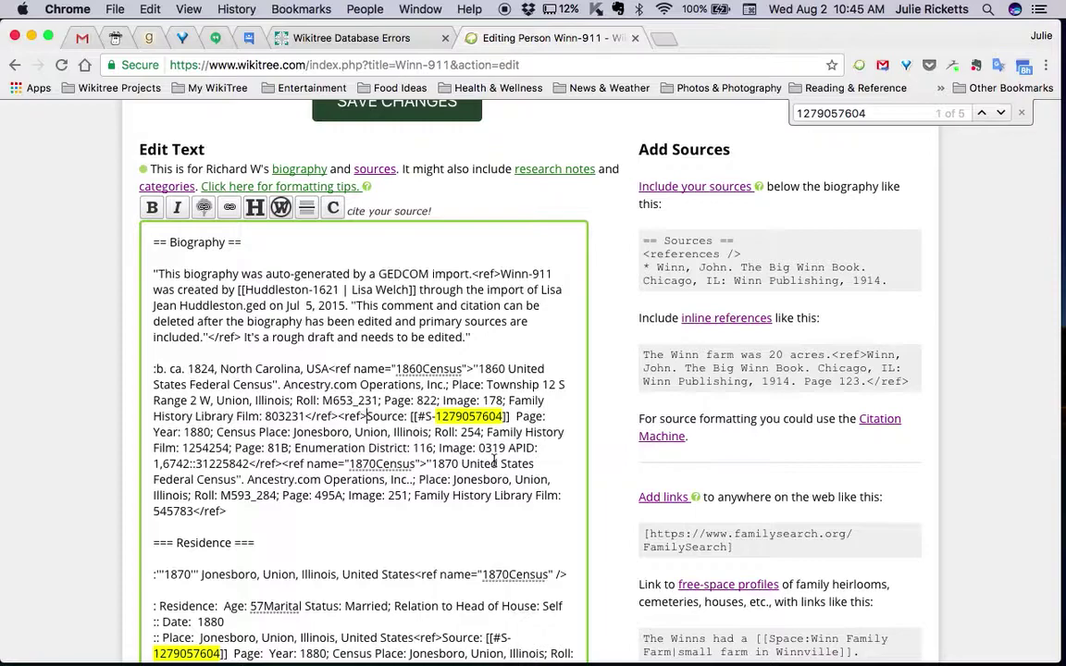
drag(366, 417, 257, 432)
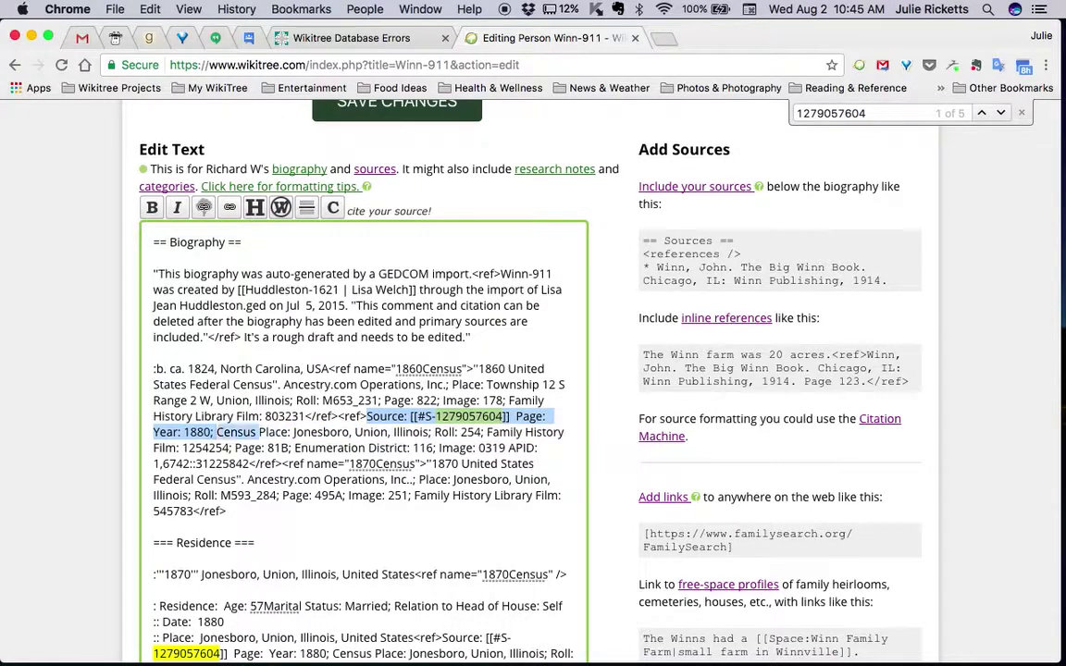
key(ctrl+v)
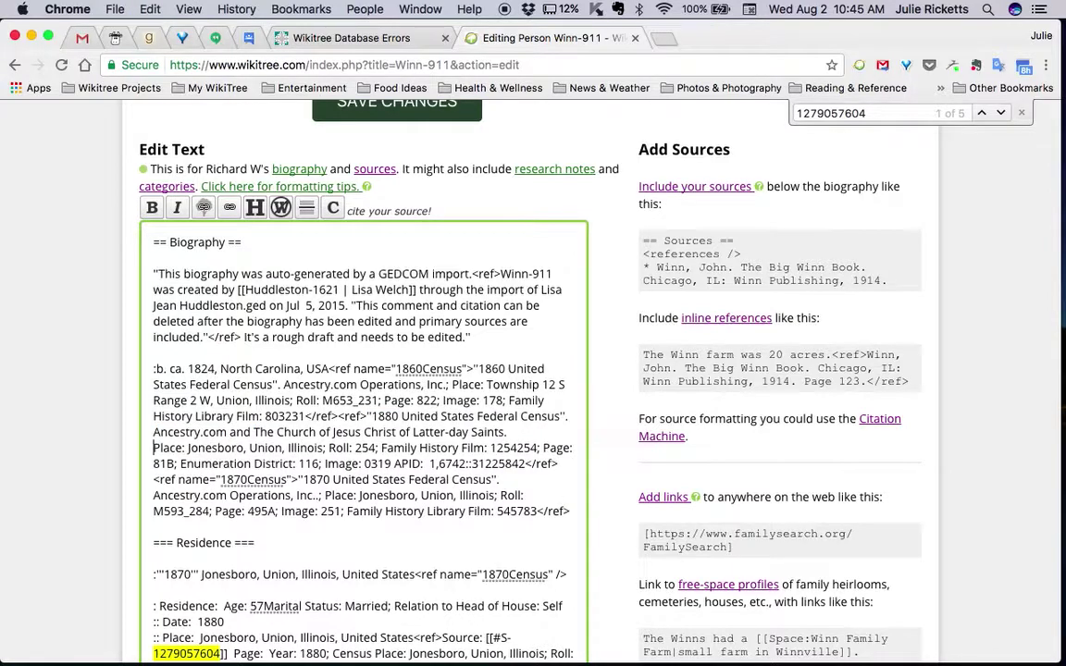
key(BackSpace)
key(BackSpace)
text(;)
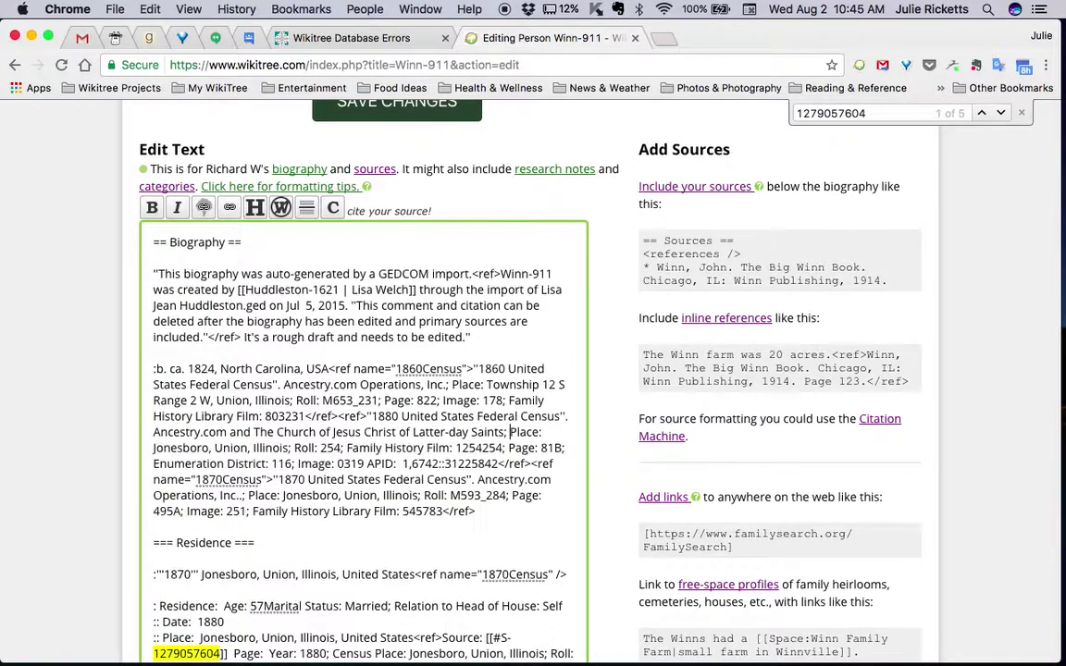
Step: Remove the APID text from the 1880 census citation in the birth entry and name its reference "1880Census"
click(507, 448)
drag(367, 464, 440, 464)
key(BackSpace)
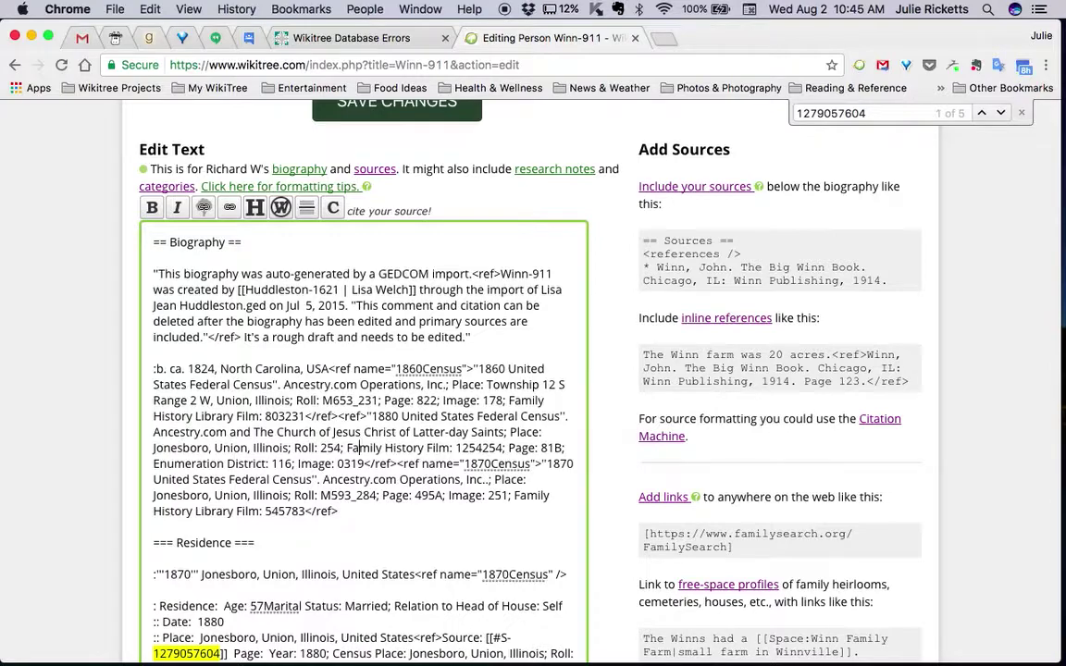
click(356, 416)
text(name="1880Census")
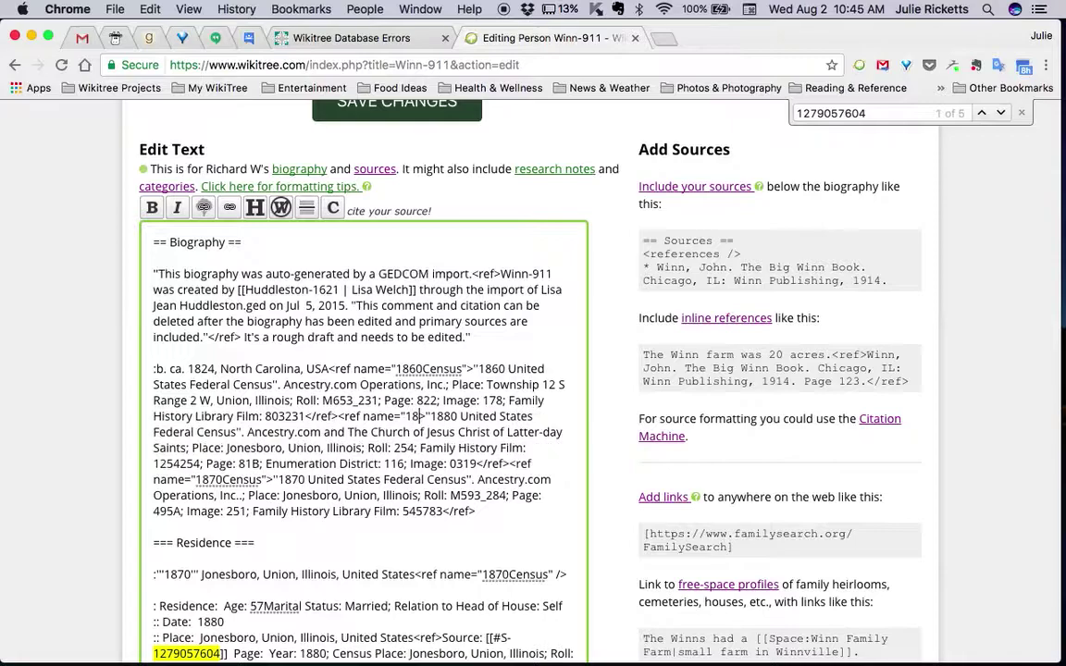
drag(482, 416, 339, 417)
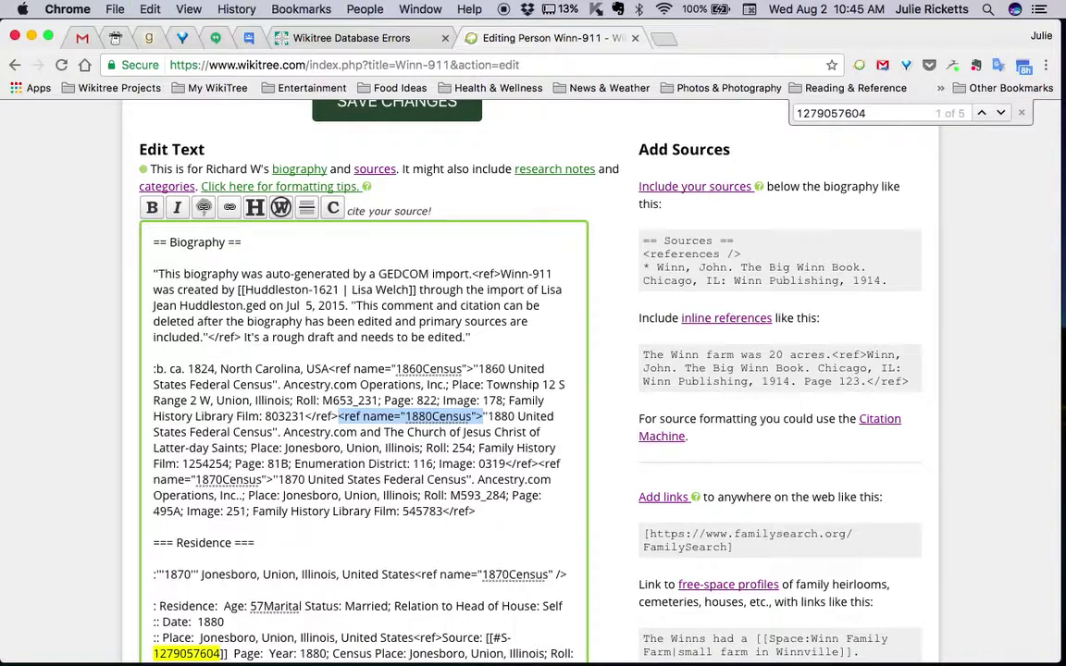
click(483, 417)
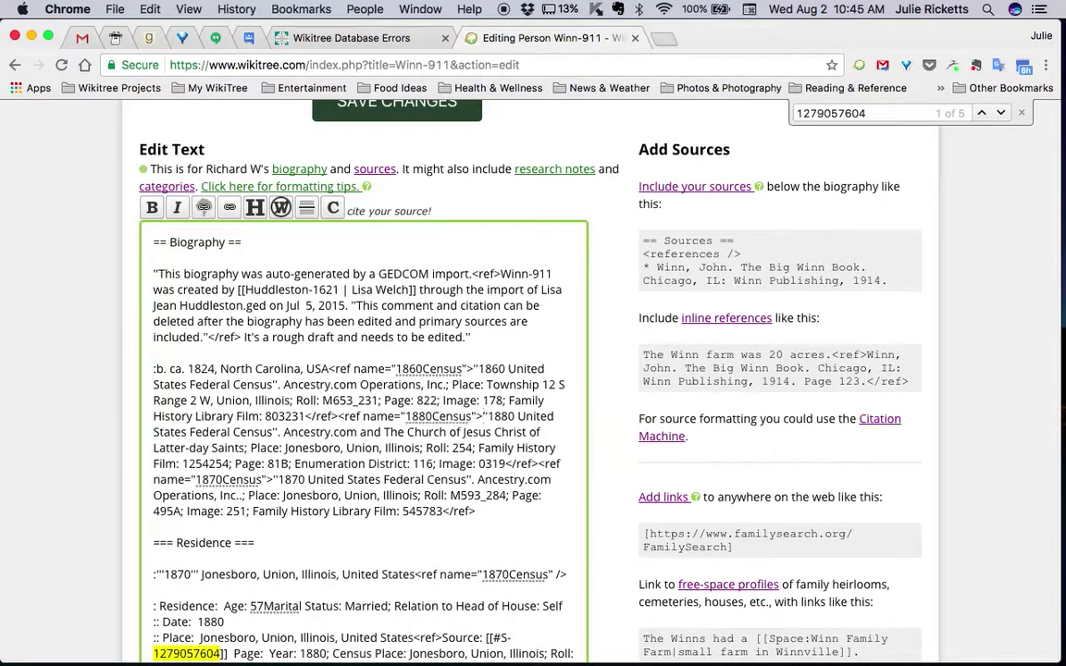
key(super+z)
key(super+c)
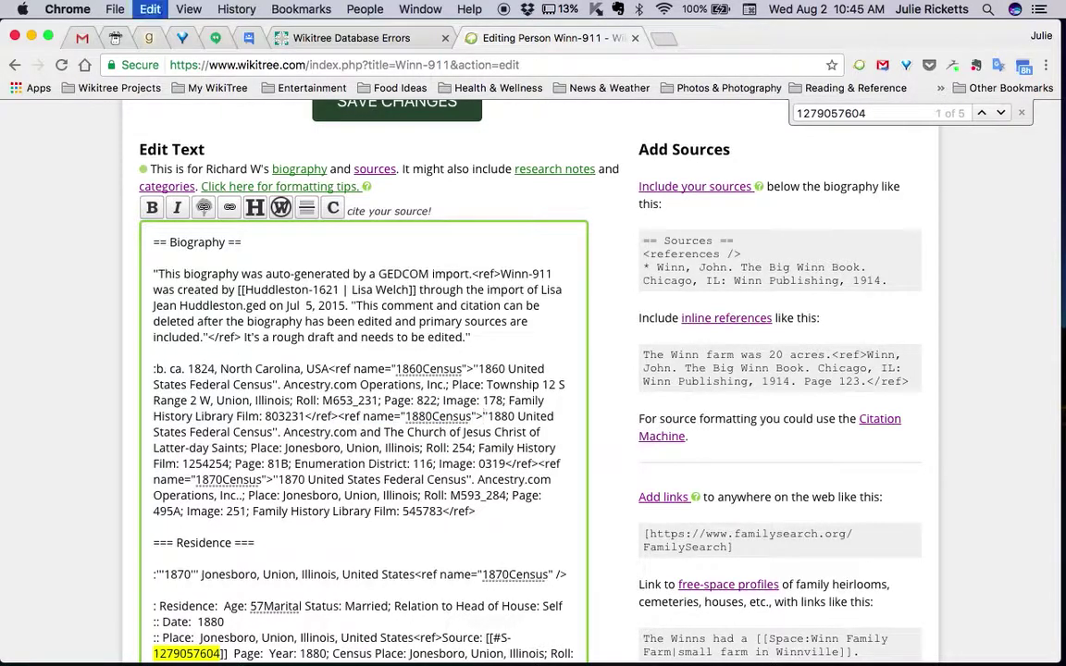
key(super+f)
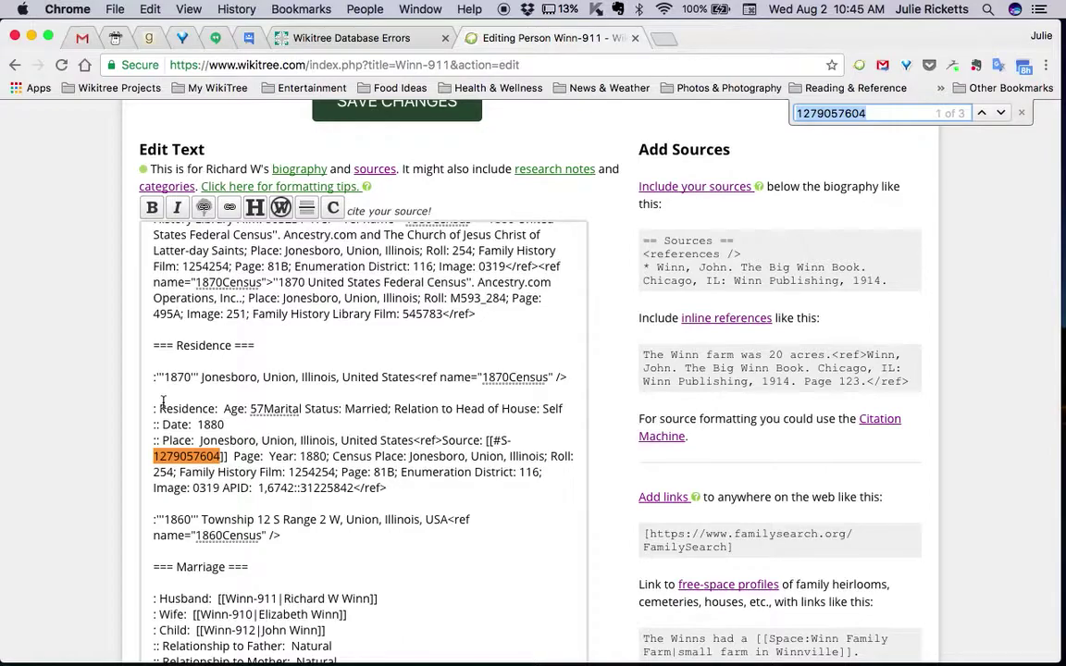
Step: Simplify the 1880 residence entry to a bold 1880 followed directly by the place, removing the age, marital status, date and place labels
drag(154, 409, 192, 425)
text(:''')
key(End)
text(''')
key(Delete)
key(Delete)
key(Delete)
key(Delete)
key(Delete)
key(Delete)
key(Delete)
key(Delete)
key(Delete)
key(Delete)
key(Delete)
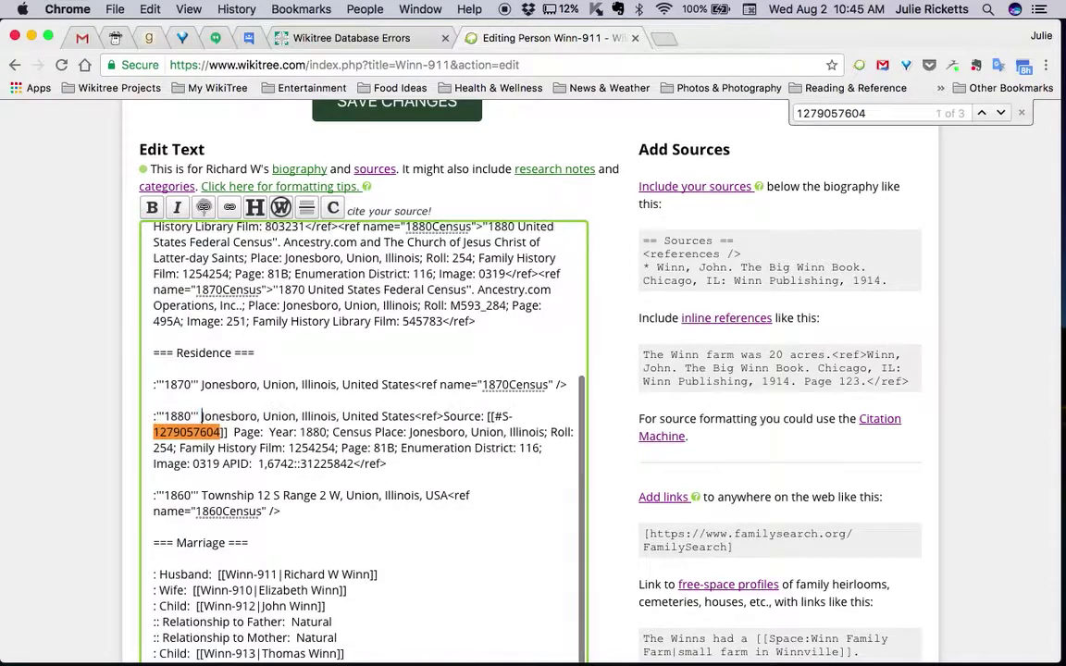
Step: Replace the full source citation in the 1880 residence entry with the self-closing reference <ref name="1880Census" />
key(alt+Right)
key(alt+Right)
key(alt+Right)
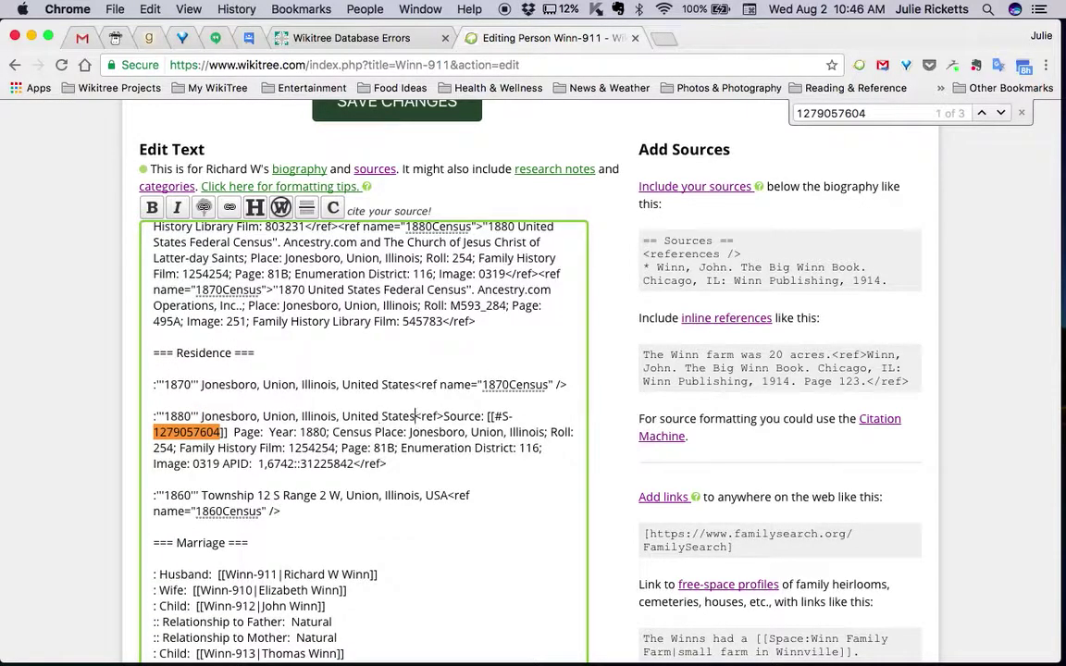
key(alt+shift+Down)
key(super+v)
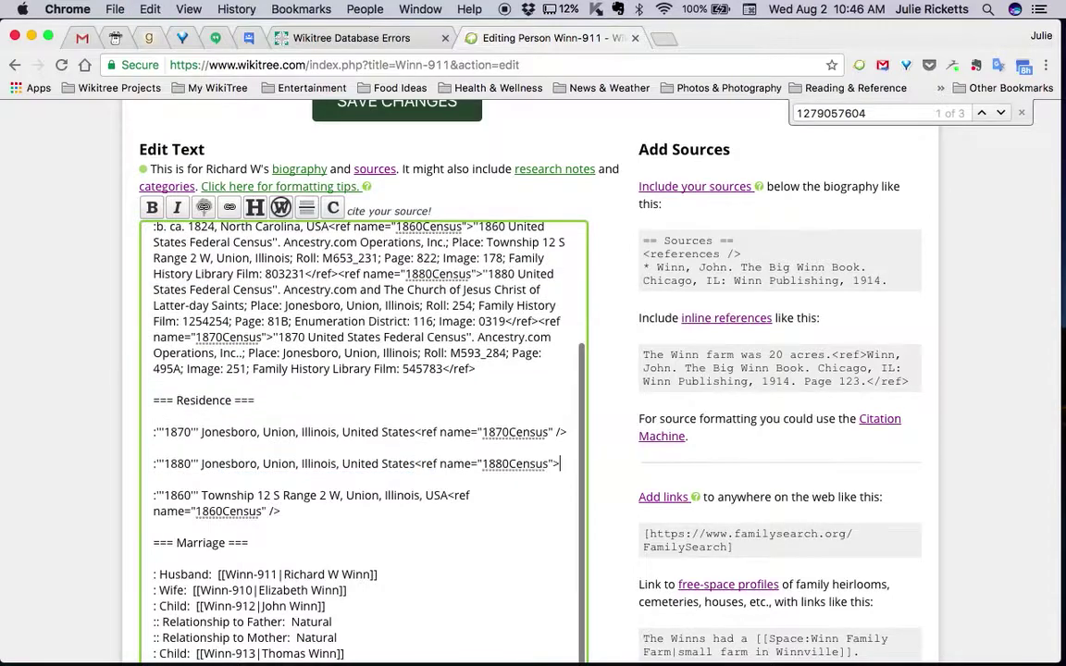
key(Left)
text(/)
scroll(85, 443, down, 3)
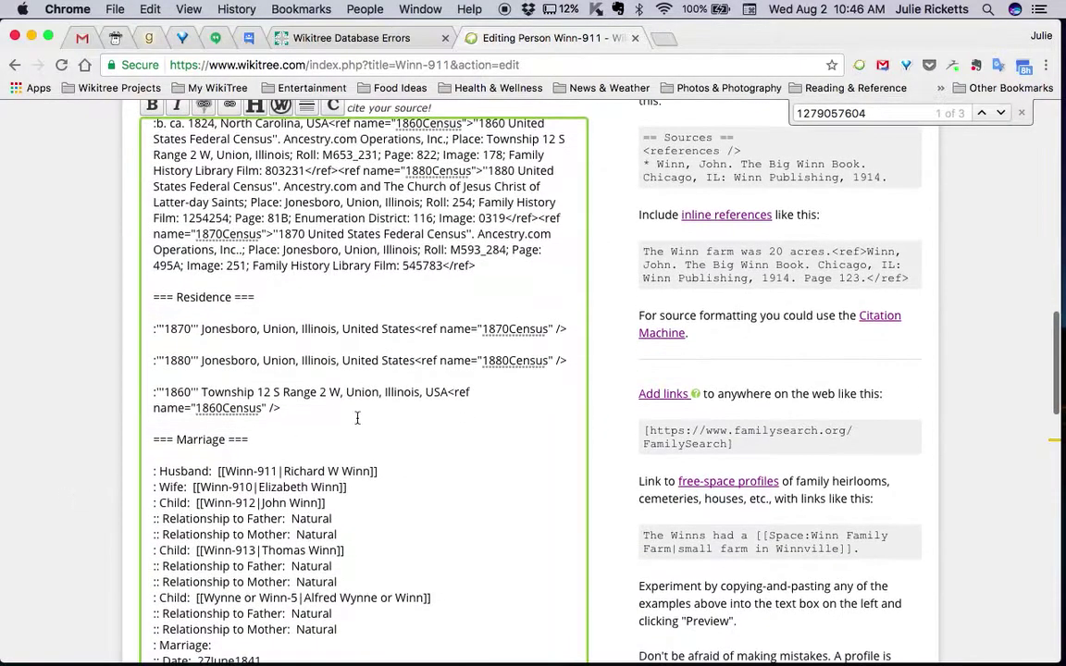
scroll(470, 421, up, 2)
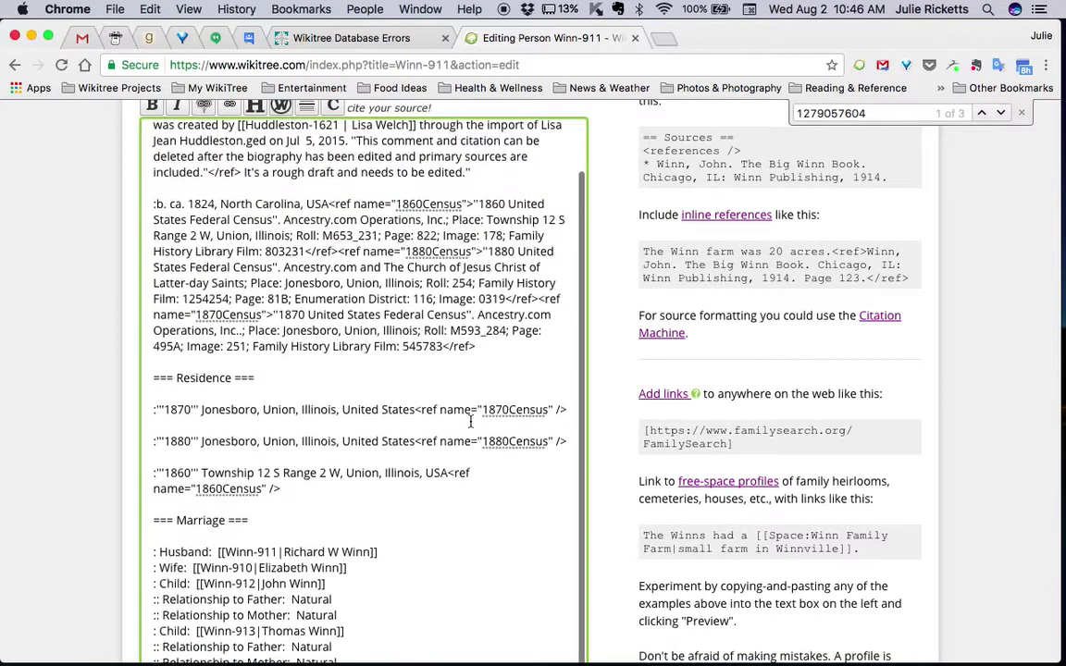
scroll(470, 421, up, 2)
scroll(241, 415, down, 1)
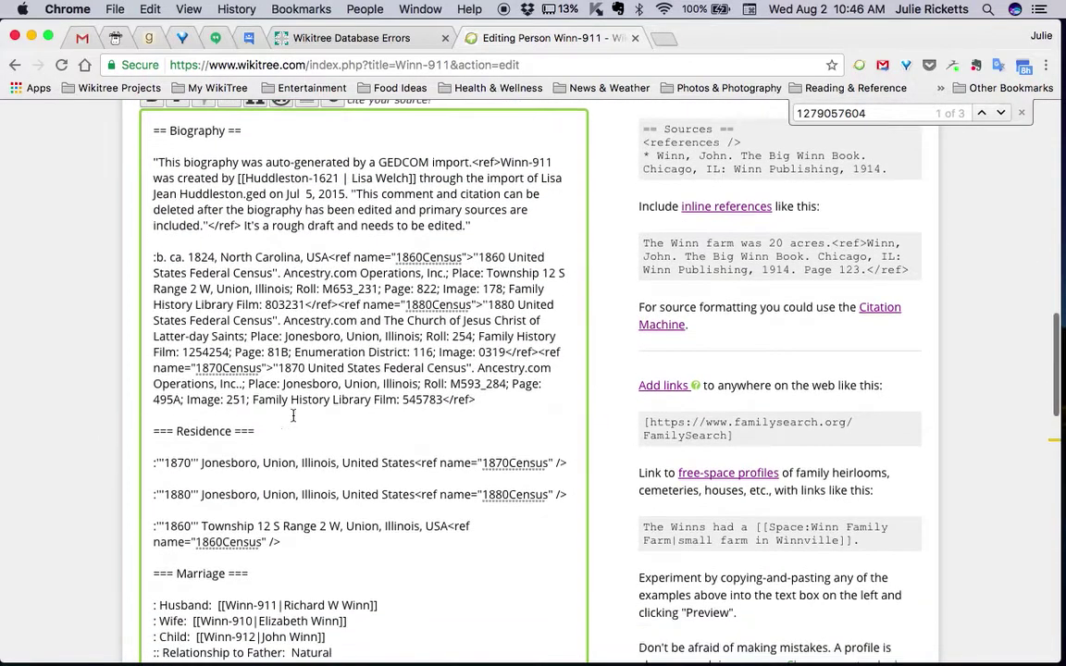
scroll(369, 423, down, 4)
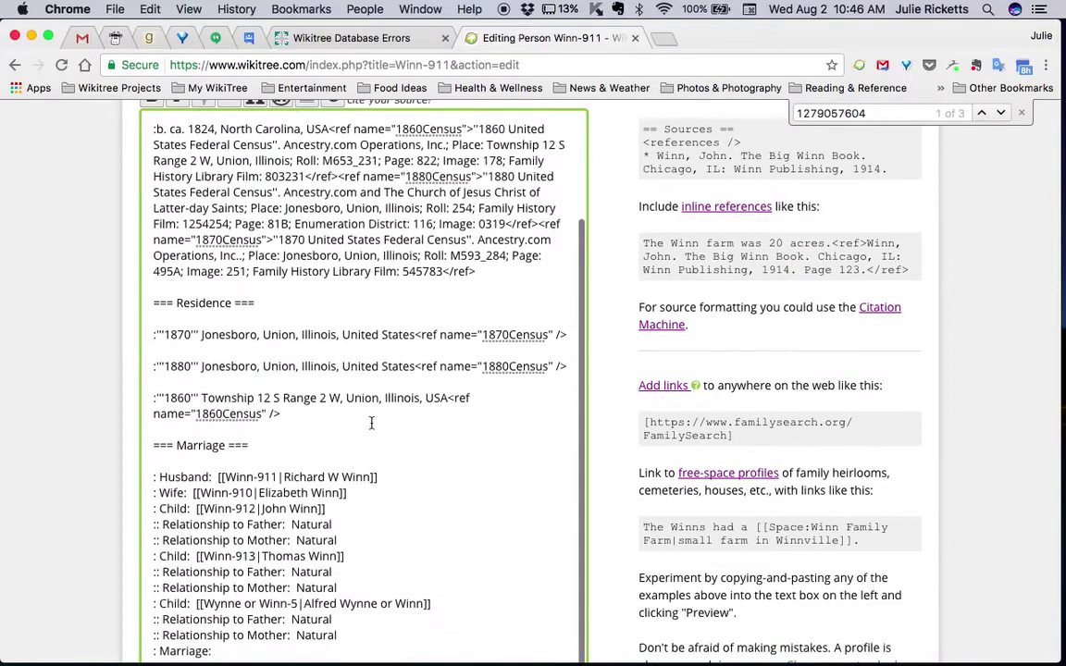
scroll(371, 423, down, 10)
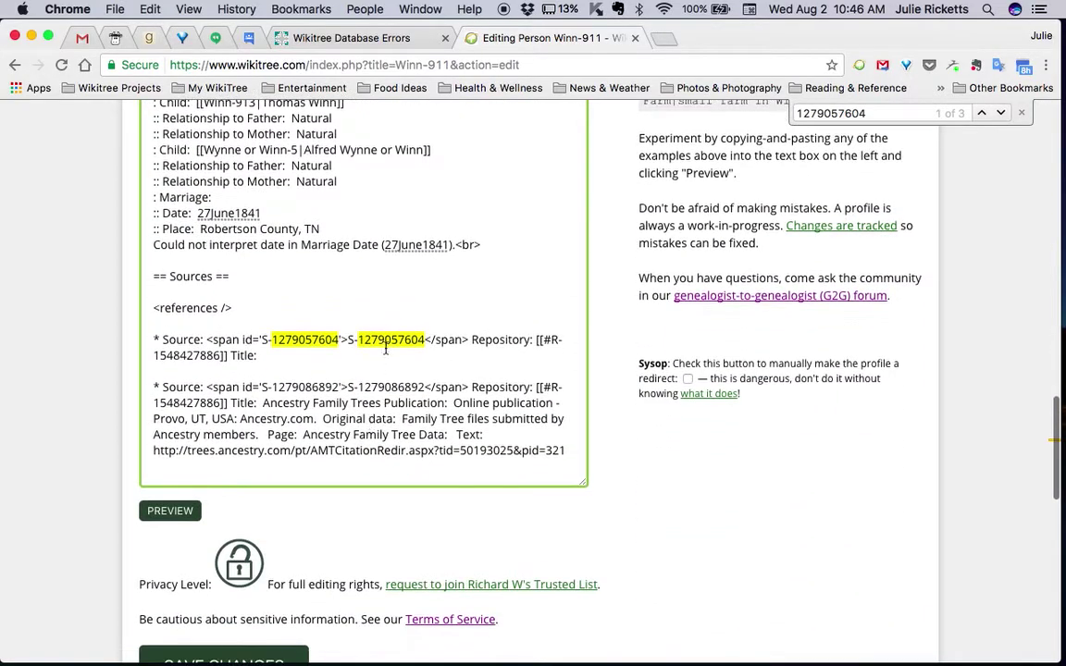
triple_click(387, 341)
key(BackSpace)
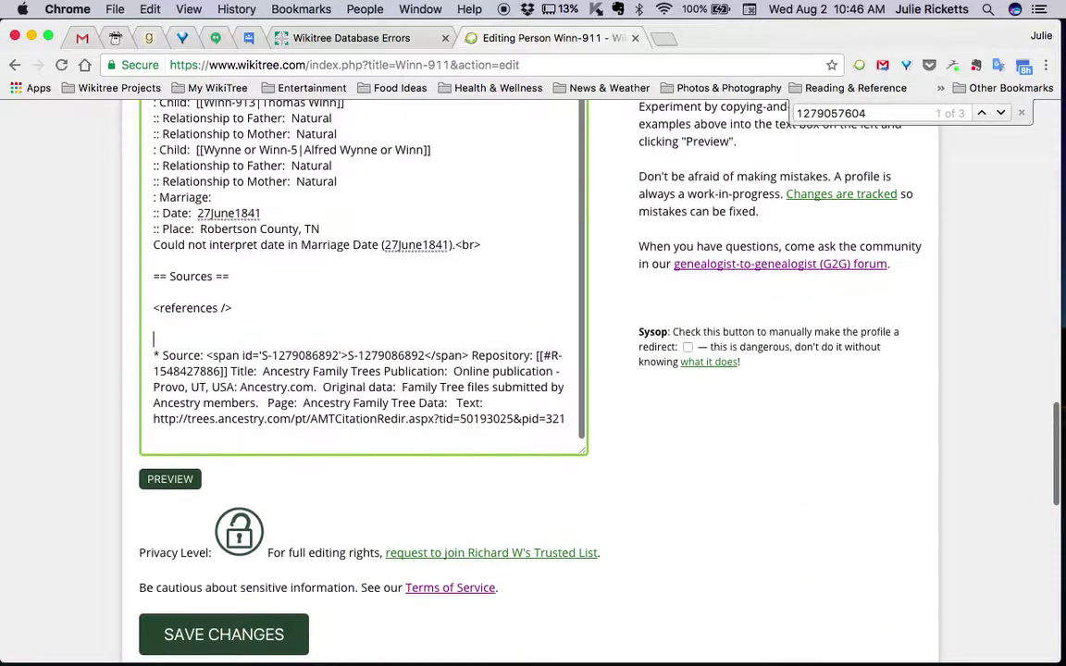
key(Delete)
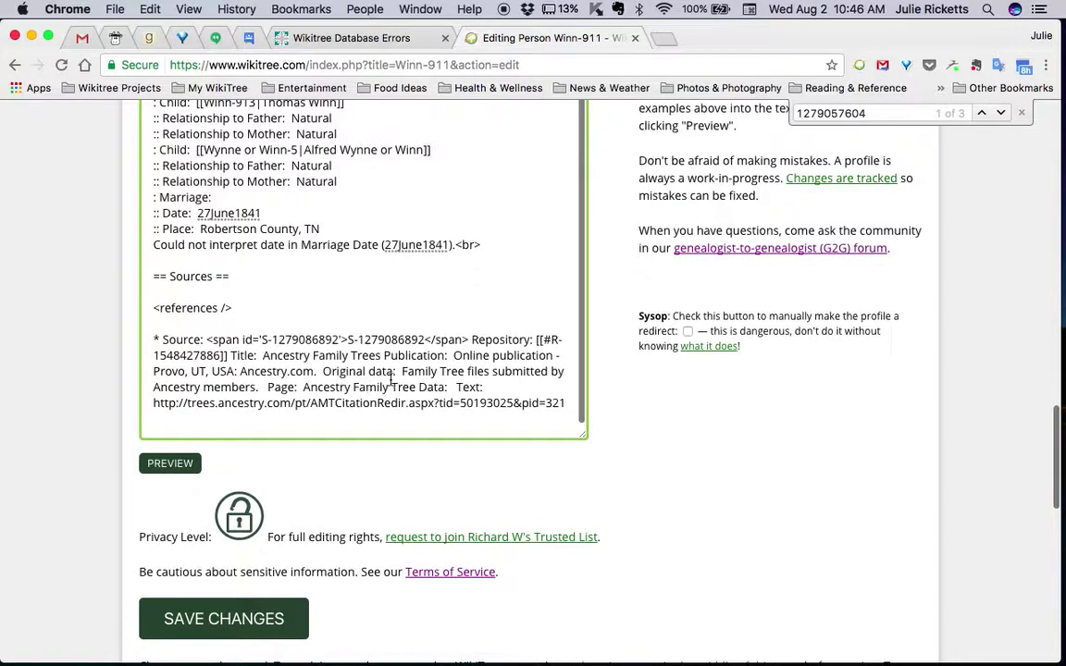
double_click(283, 339)
key(super+c)
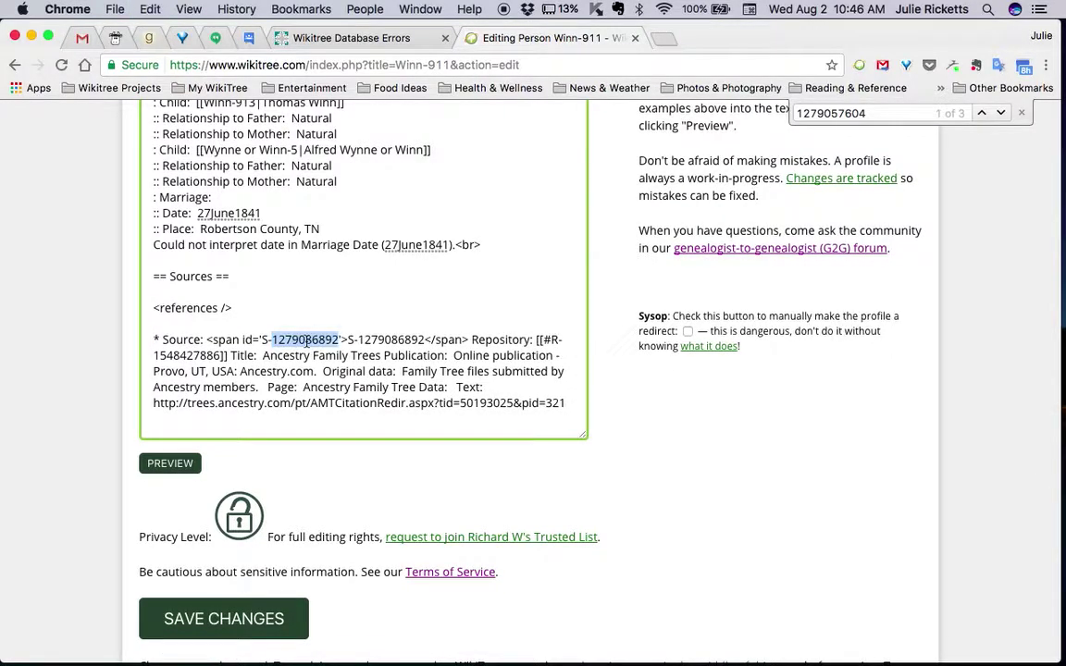
key(super+f)
key(super+v)
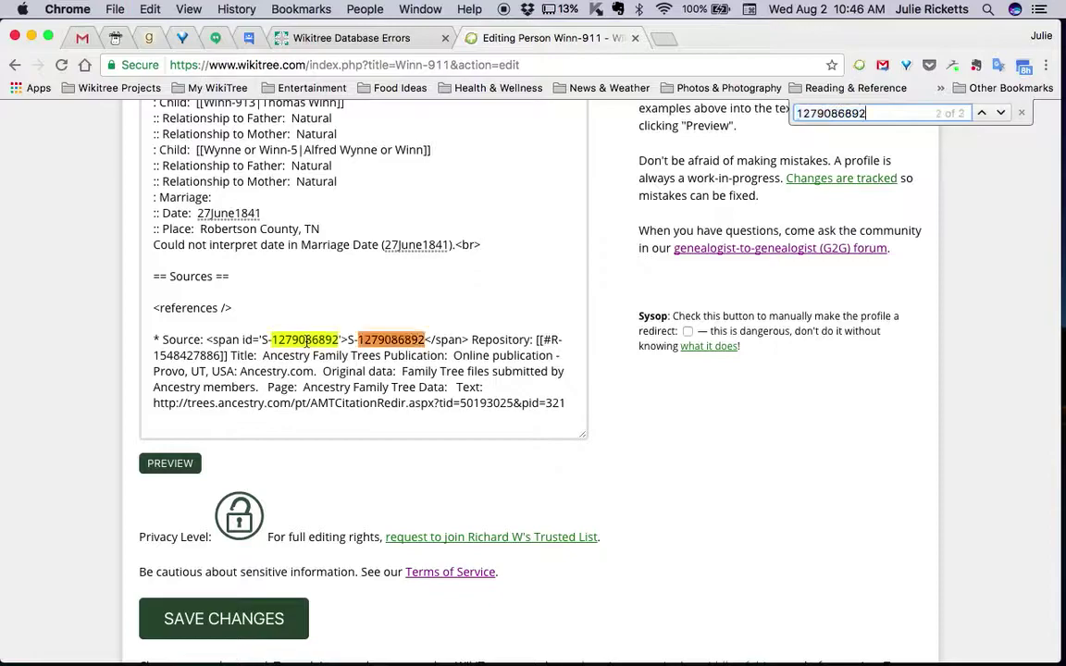
Step: Delete the source ID, repository and "Title:" text in front of "Ancestry Family Trees" in the Sources section
click(162, 344)
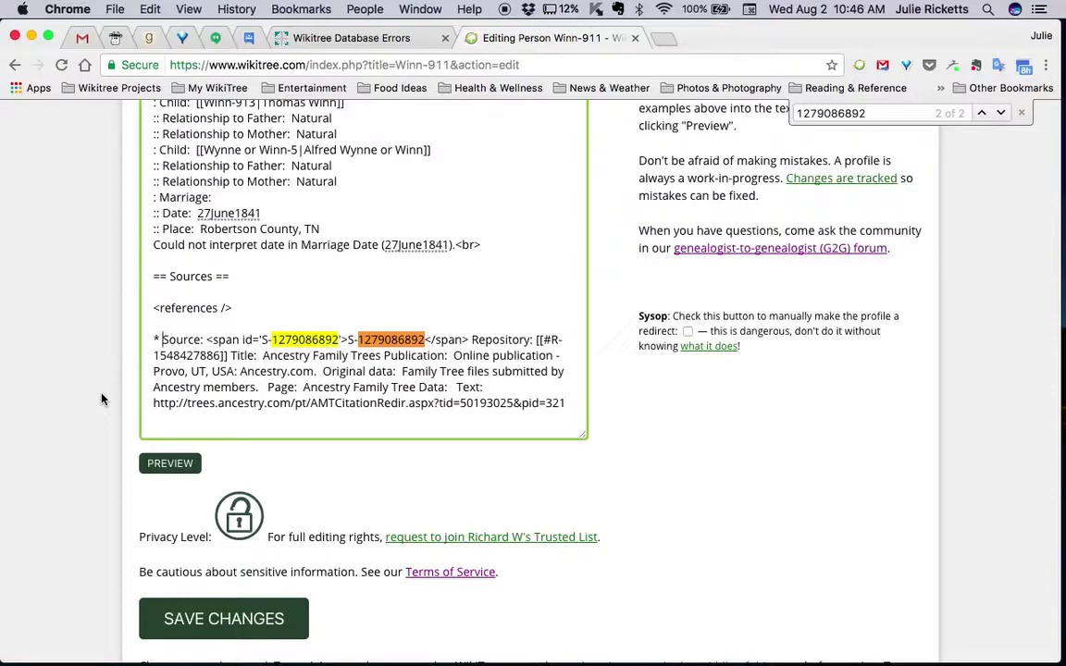
key(shift+Down)
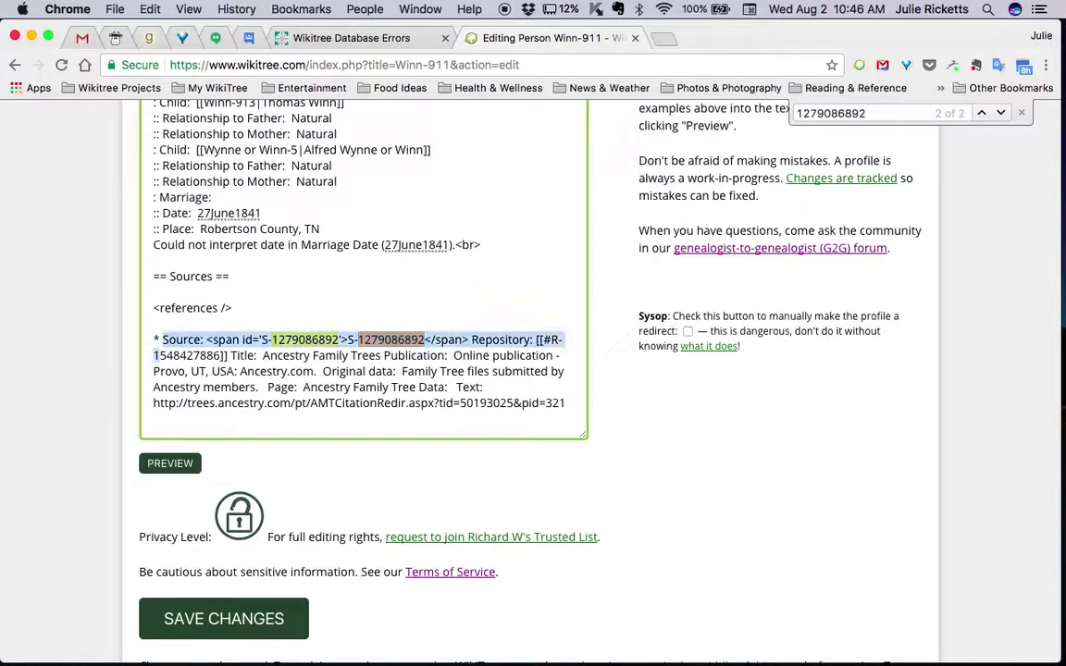
key(alt+shift+Right)
key(alt+shift+Right)
key(alt+shift+Right)
key(alt+shift+Left)
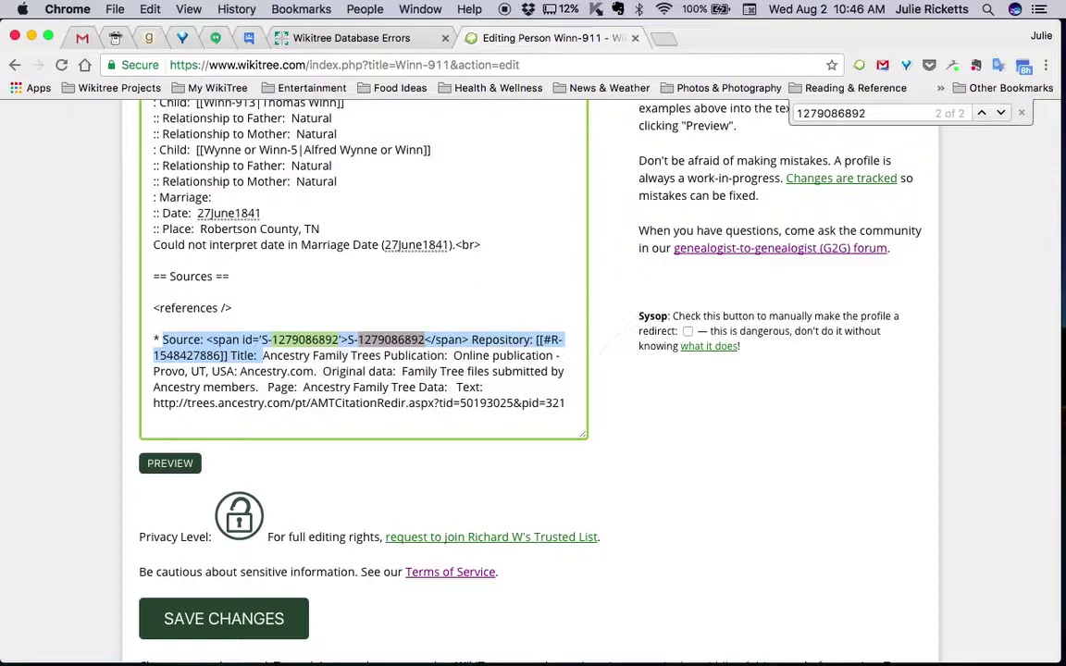
key(BackSpace)
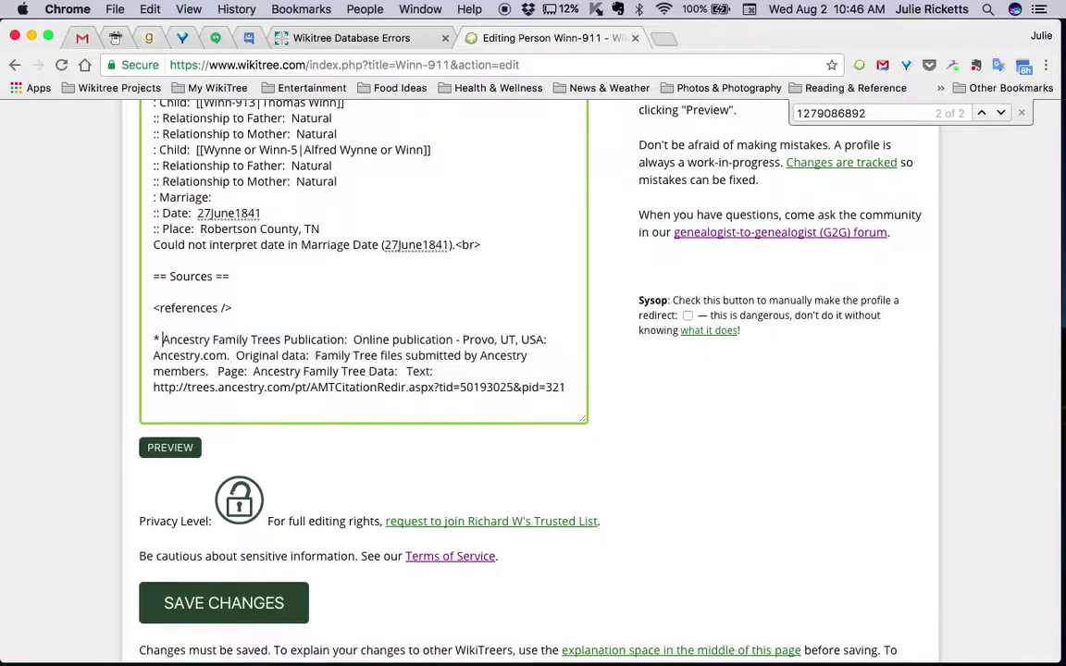
Step: Put the text after "Ancestry Family Trees" on its own line and select the publication, page and data wording up to the URL
key(alt+Right)
key(alt+Right)
key(alt+Right)
key(Return)
key(shift+Down)
key(shift+Down)
key(shift+alt+Right)
key(shift+alt+Right)
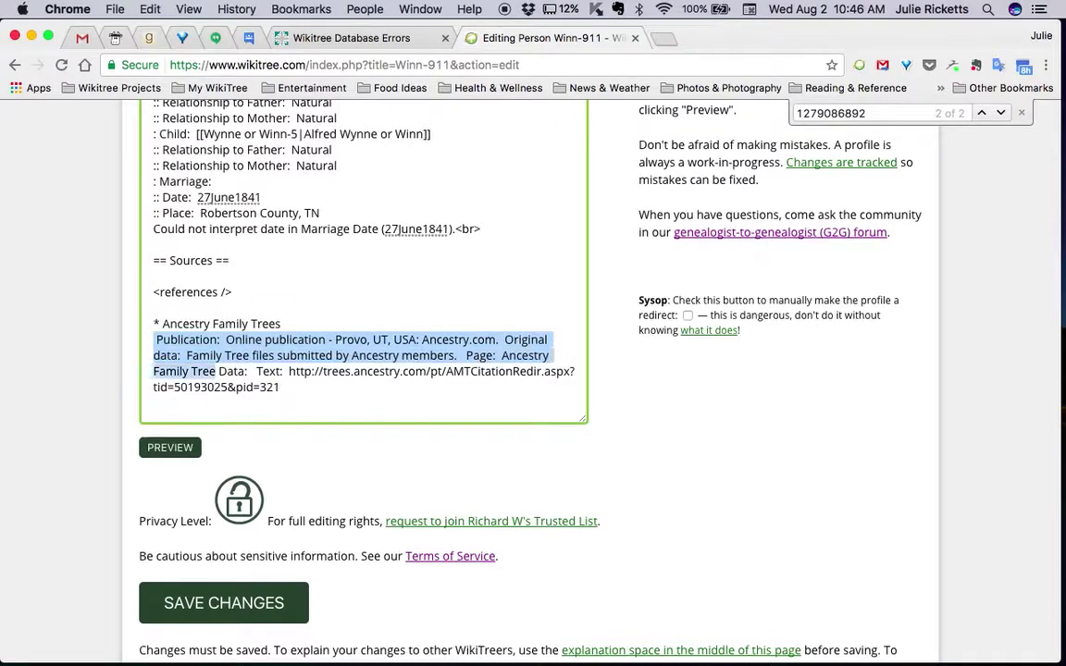
key(shift+alt+Right)
key(shift+alt+Right)
Step: Turn the entry into a bracketed external link, with only the Ancestry URL in front of the text "Ancestry Family Trees"
text([)
key(shift+Down)
key(Left)
key(Left)
key(shift+Down)
key(super+x)
key(Up)
key(Right)
key(Right)
key(super+v)
key(End)
text(])
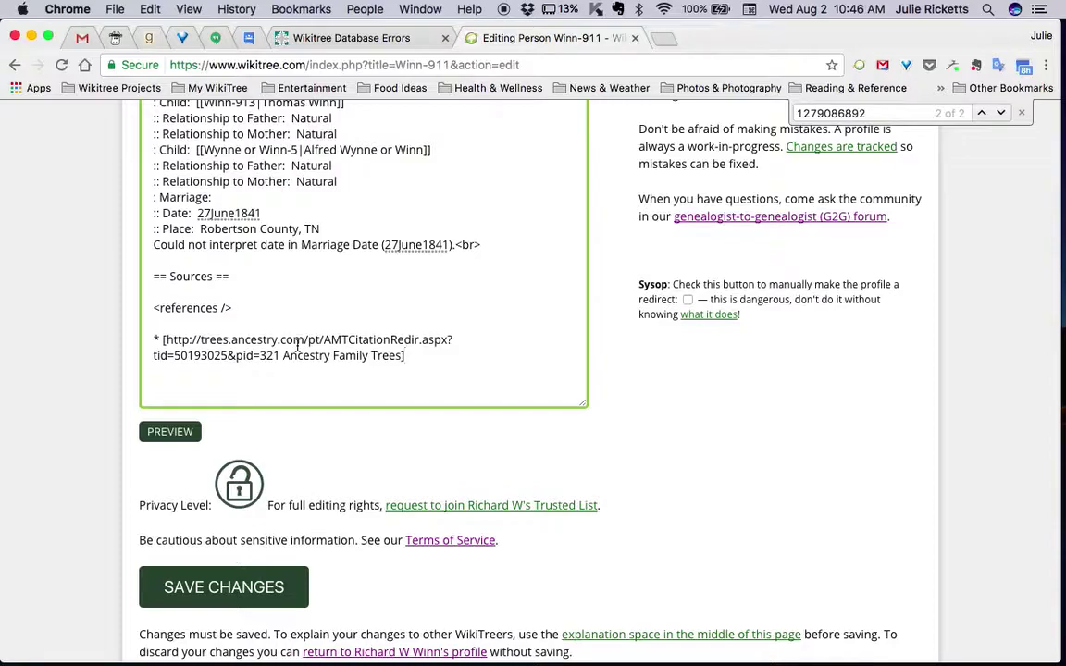
Step: Examine the URL and the display text inside the bracketed Ancestry Family Trees link
click(163, 341)
key(Right)
key(shift+Down)
key(alt+shift+Right)
key(alt+shift+Right)
key(alt+shift+Right)
key(alt+shift+Right)
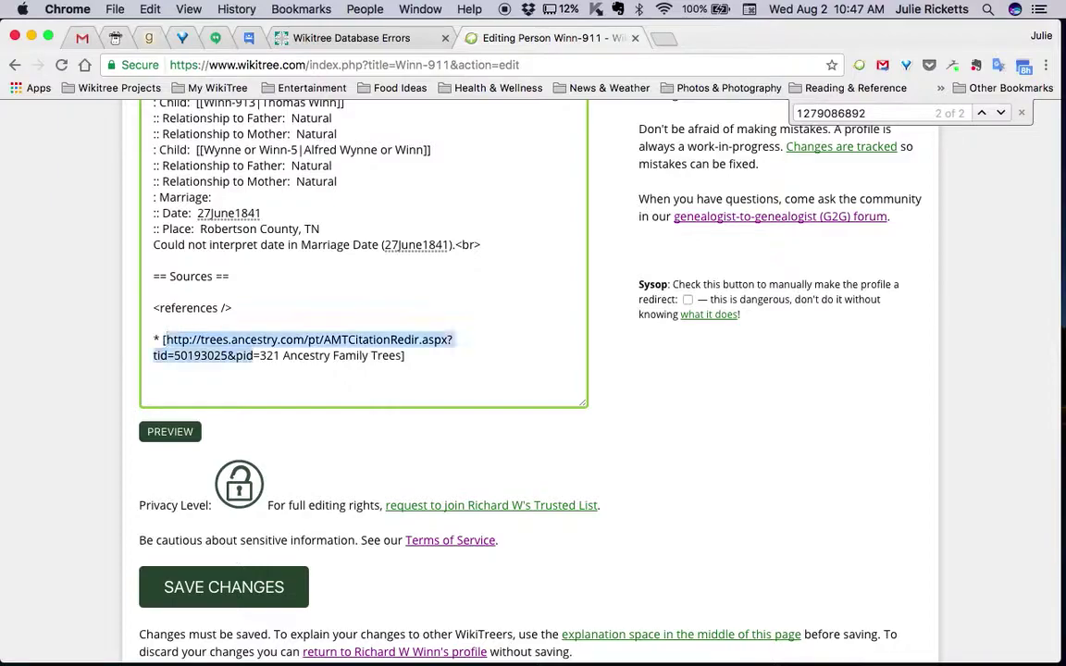
key(Right)
key(Right)
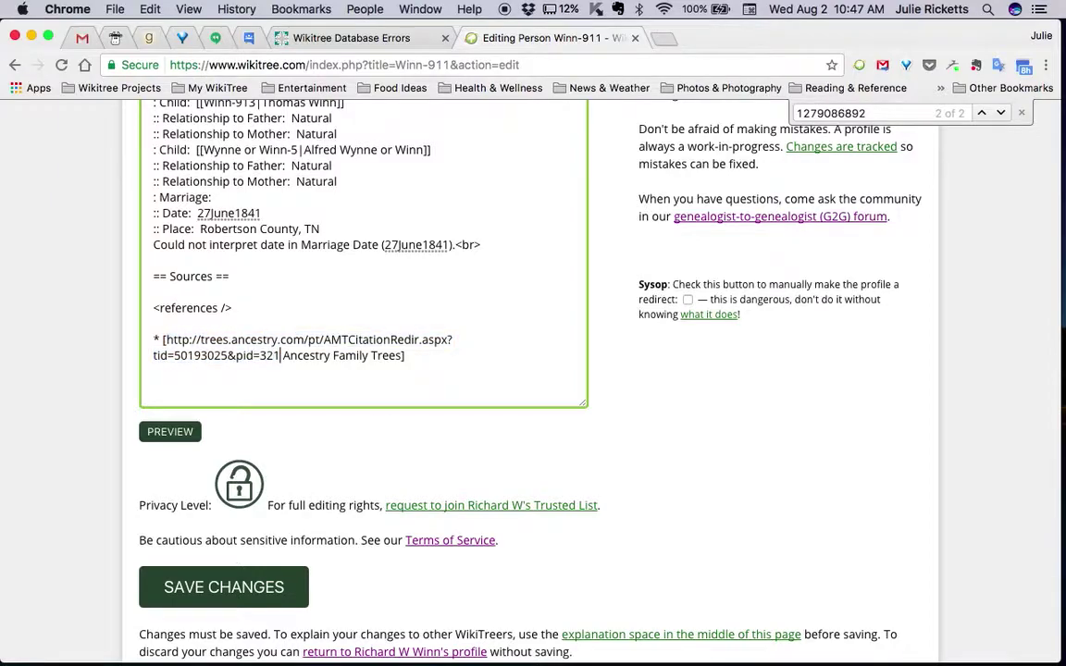
key(alt+shift+Right)
key(alt+shift+Right)
key(alt+shift+Right)
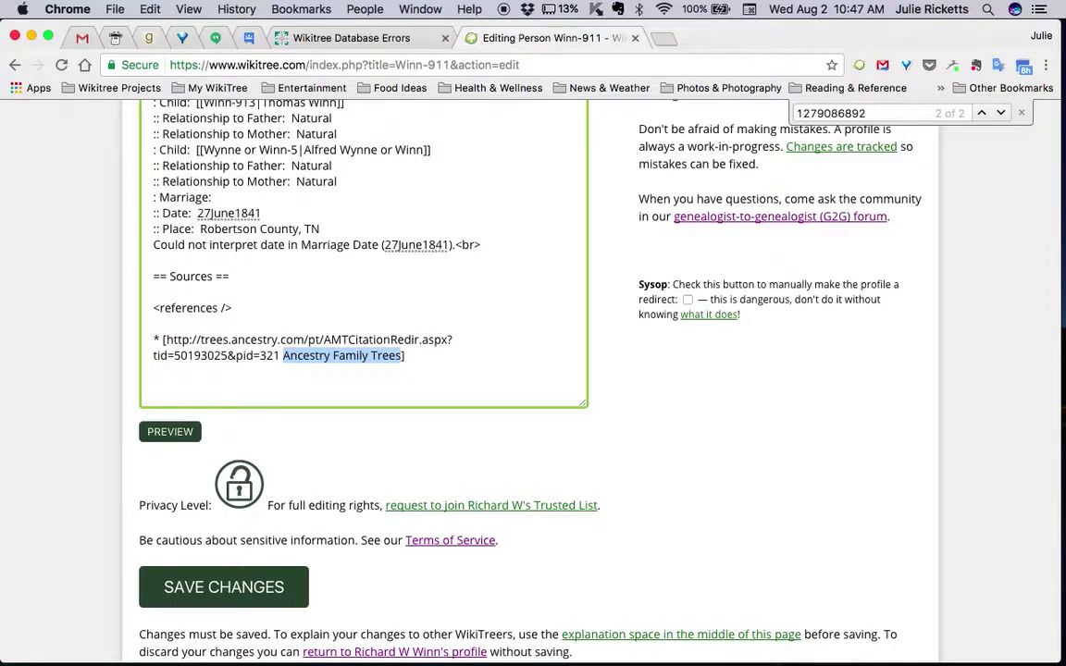
key(Right)
key(Right)
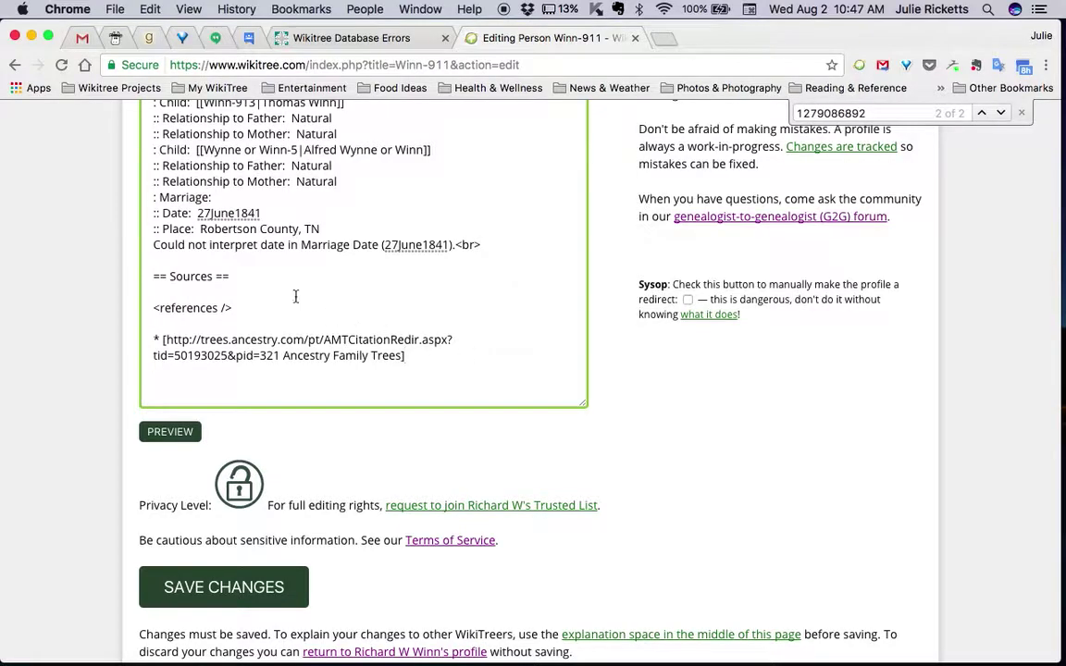
Step: Add a "See also:" line above the Ancestry Family Trees link and remove the blank line between the Sources heading and <references />
scroll(392, 342, up, 1)
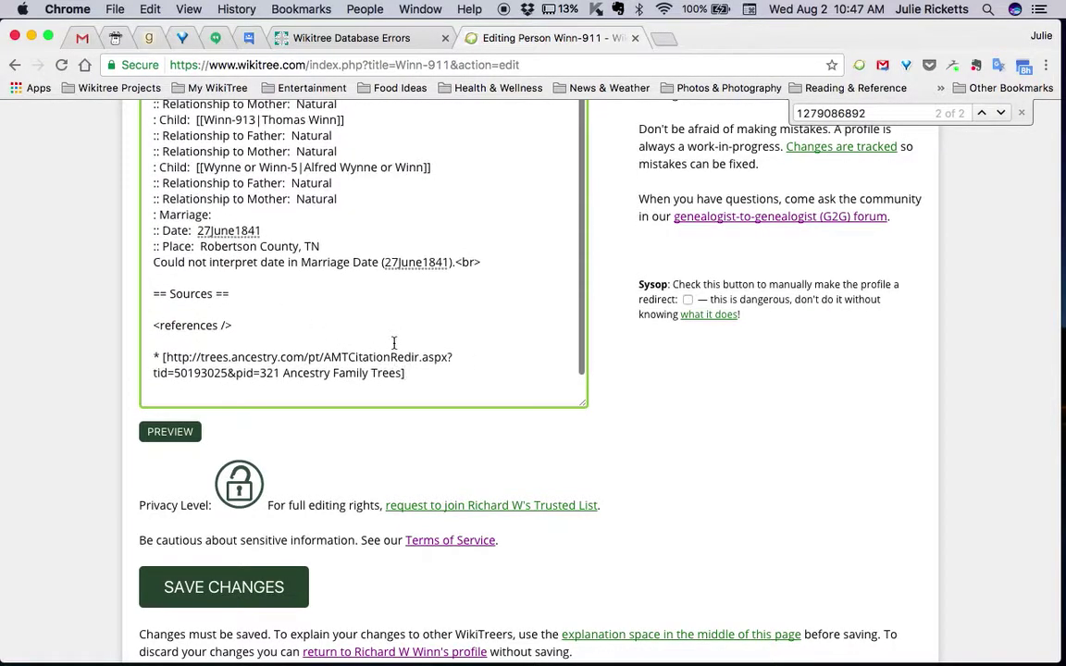
click(370, 342)
text(See also:)
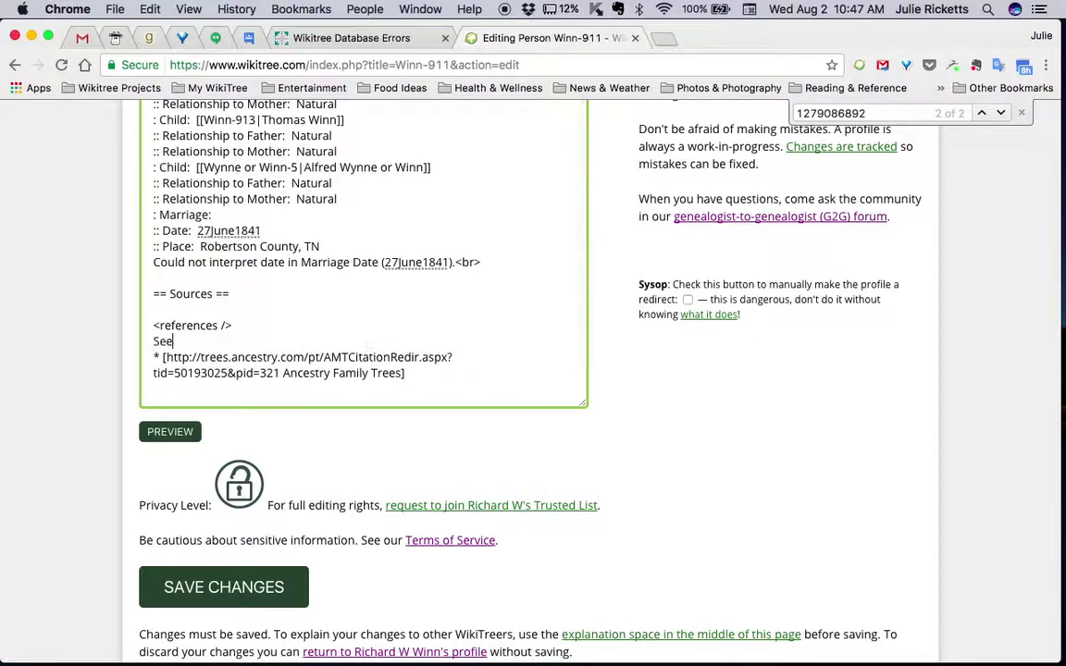
key(Return)
click(153, 337)
key(BackSpace)
key(Return)
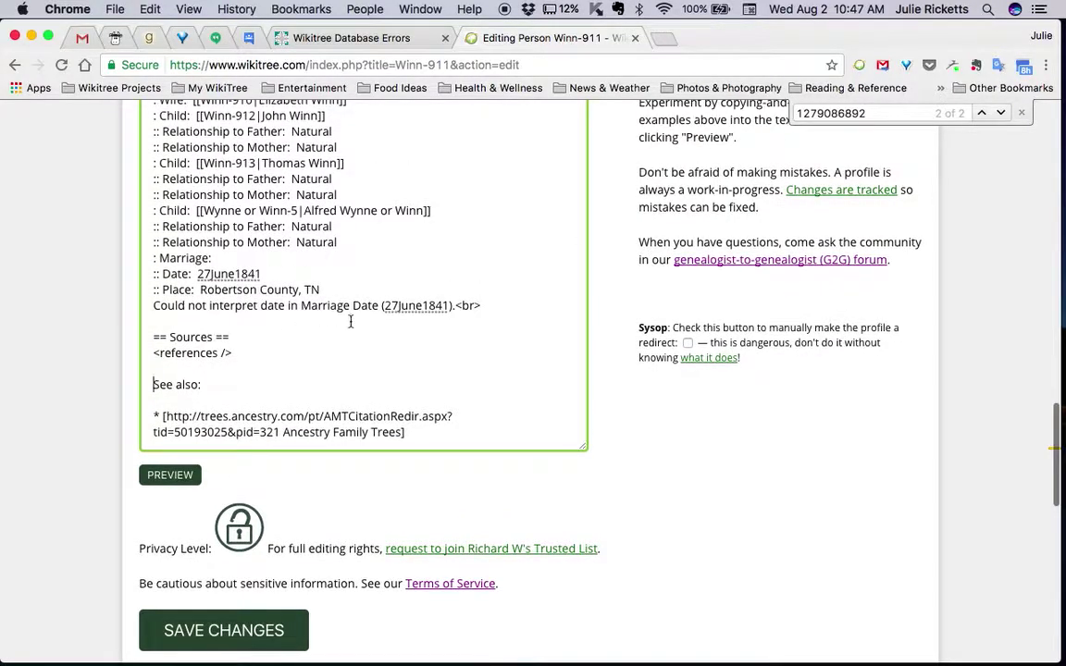
Step: Reduce the GEDCOM import note to a bullet stating how Winn-911 was created, deleting the auto-generated, comment and rough-draft wording and the ref tags
scroll(351, 321, up, 3)
scroll(350, 321, up, 10)
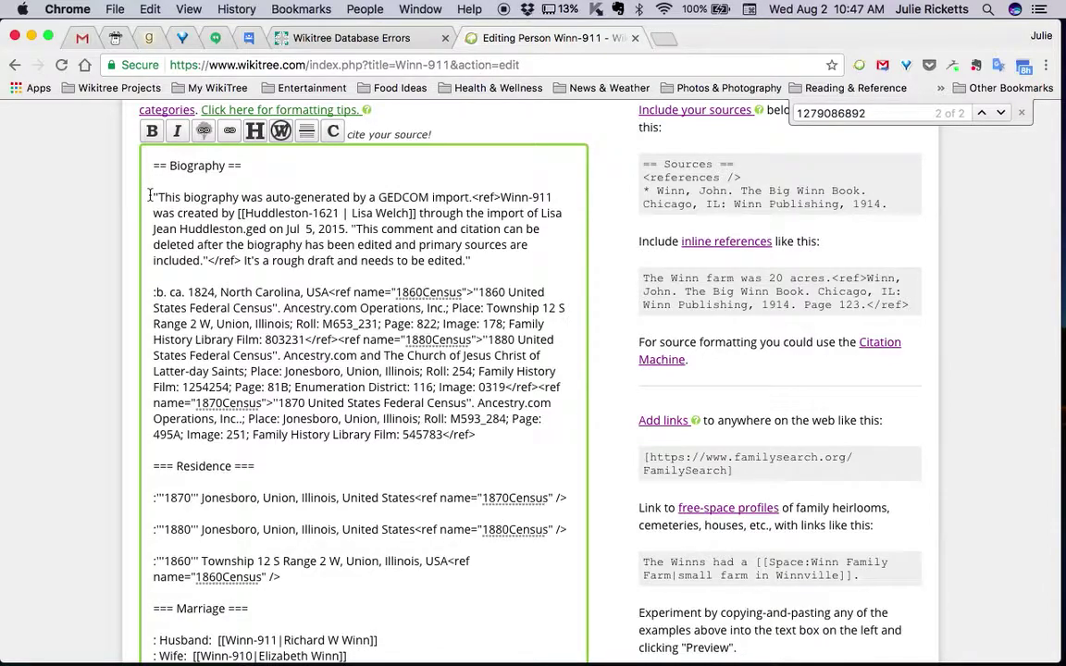
click(499, 197)
key(Return)
text(*)
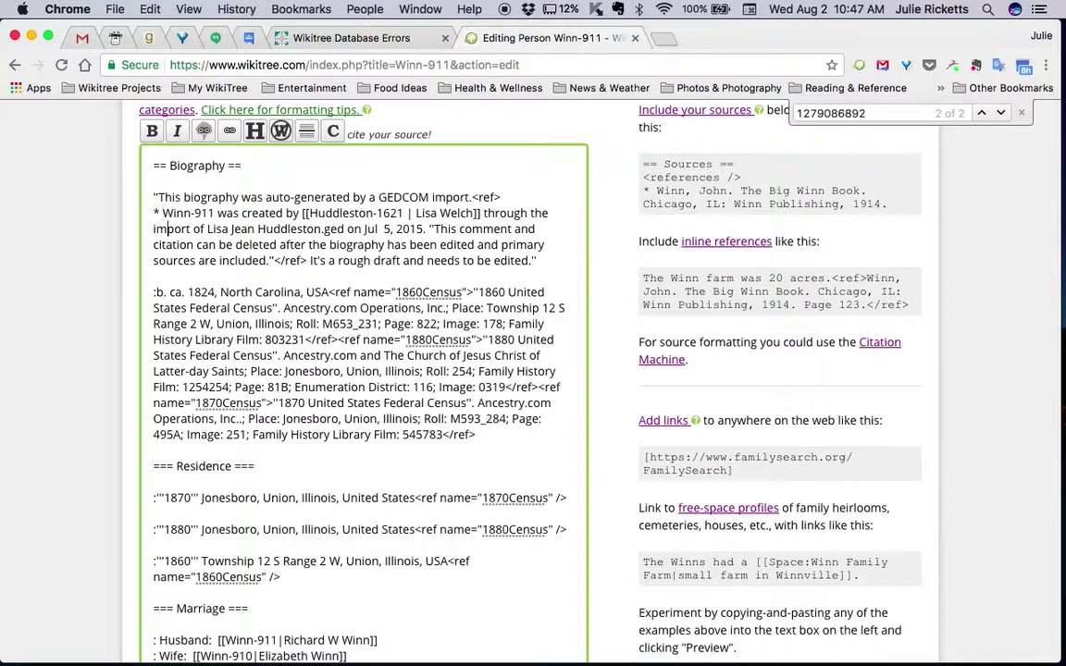
drag(429, 229, 537, 260)
key(BackSpace)
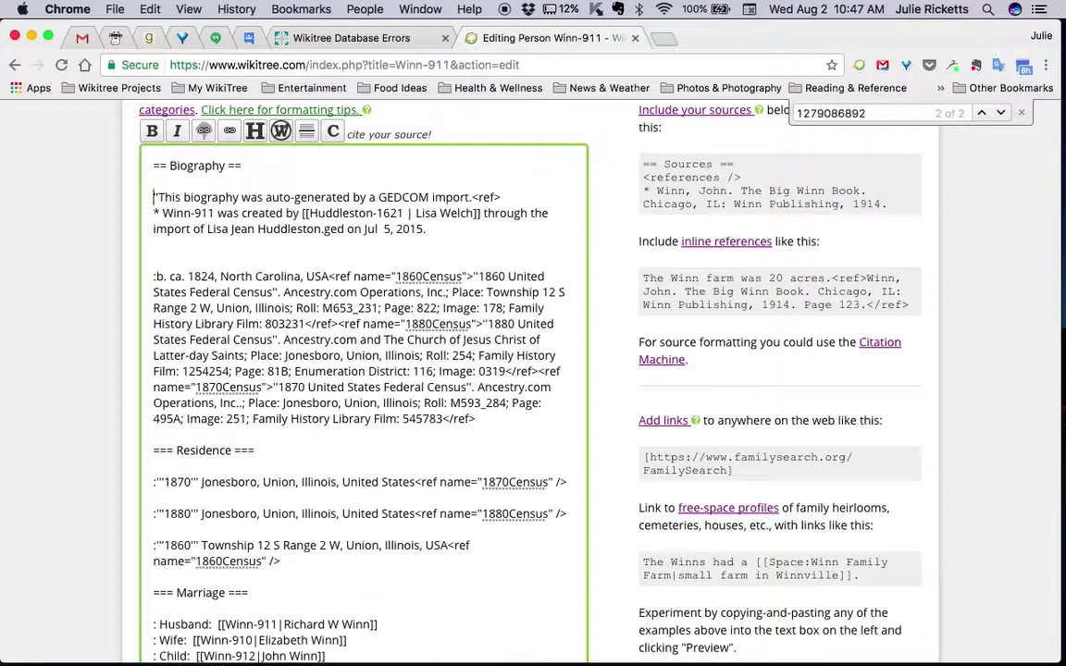
drag(500, 197, 153, 197)
key(BackSpace)
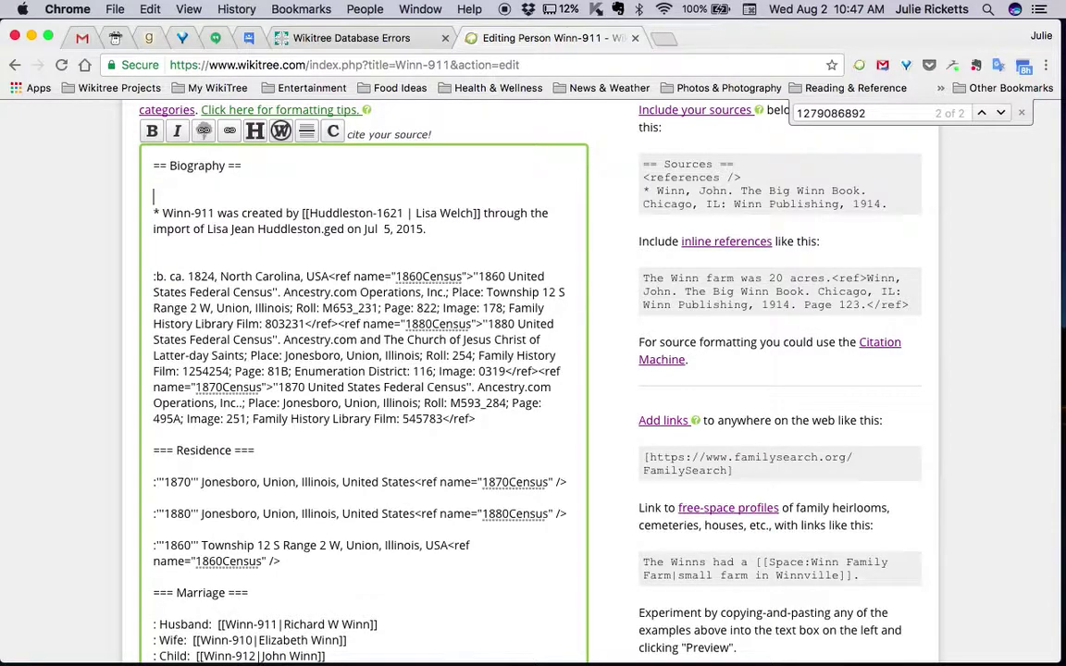
Step: Move the GEDCOM import bullet from the Biography section to the end of the Sources section, below the Ancestry Family Trees link
triple_click(154, 213)
key(super+x)
key(super+Down)
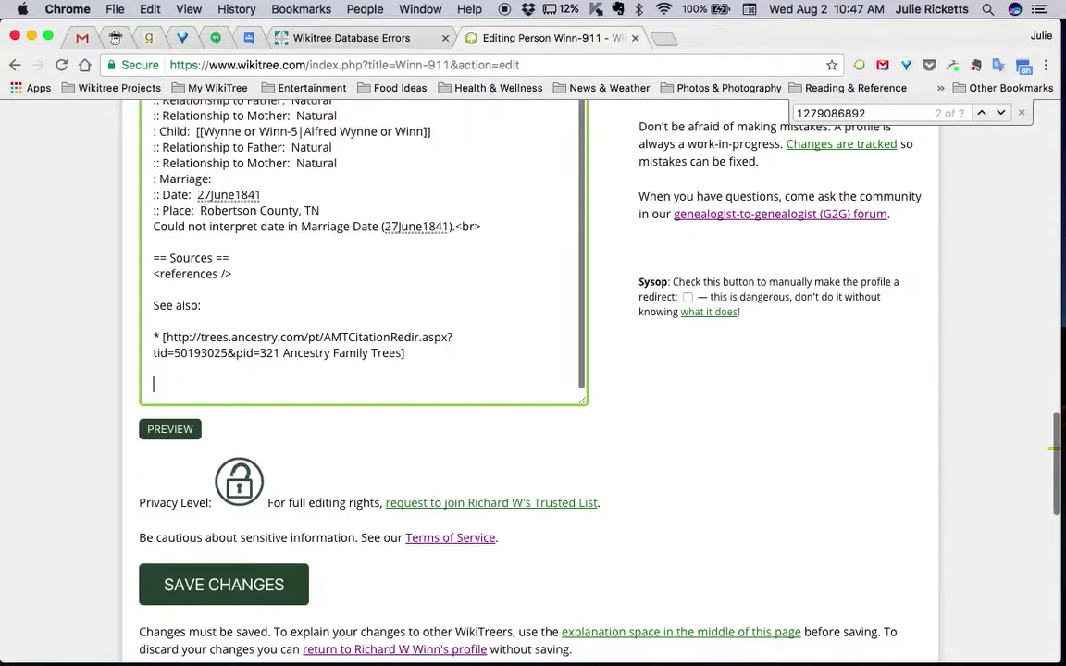
key(super+v)
key(super+Up)
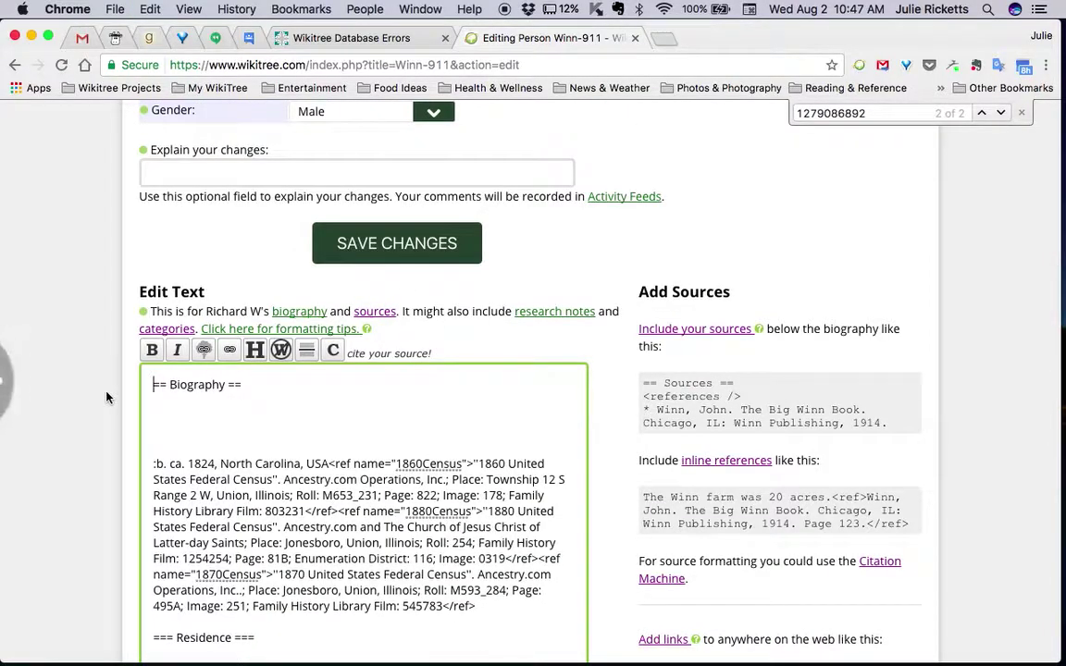
Step: Delete the extra blank lines between the Biography heading and the birth entry, leaving one
key(Down)
key(Down)
key(Delete)
key(Delete)
key(Delete)
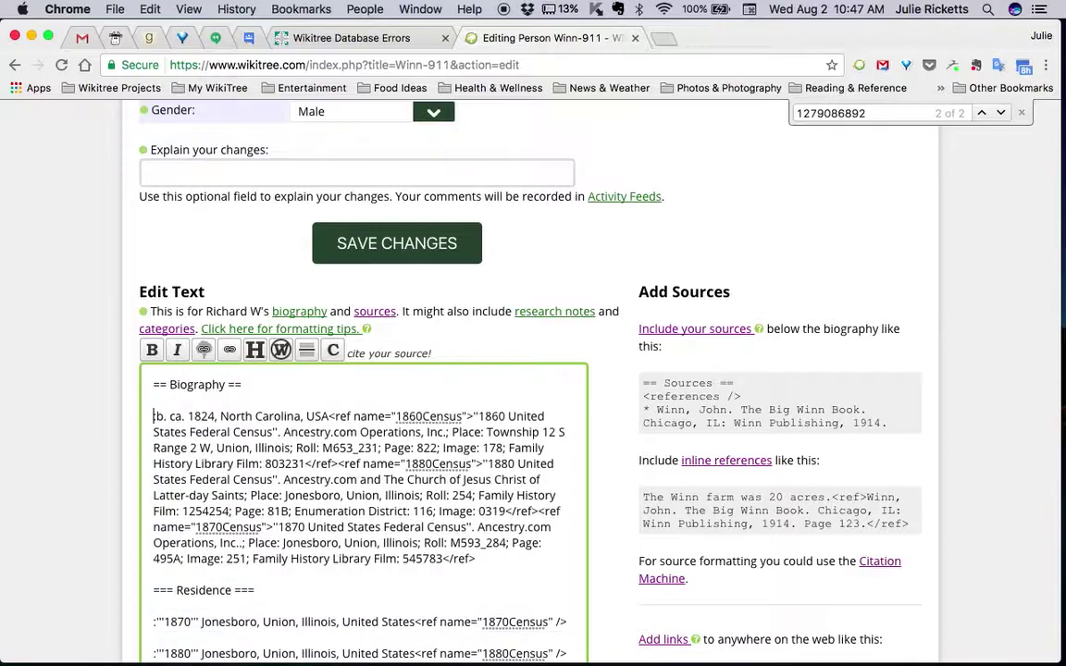
scroll(76, 359, down, 3)
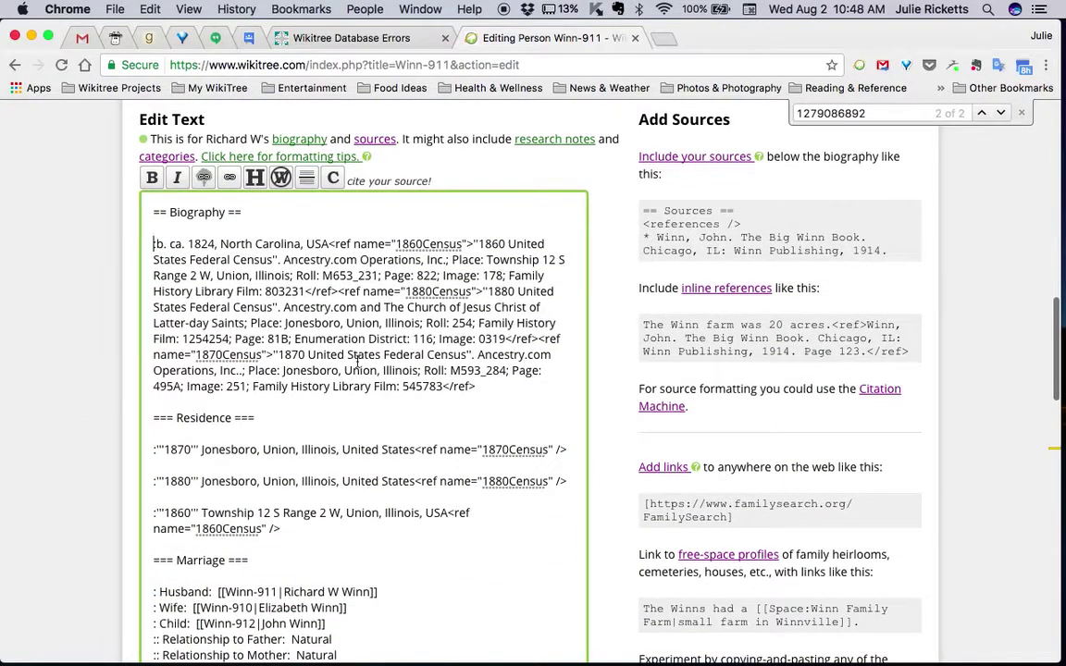
text(:)
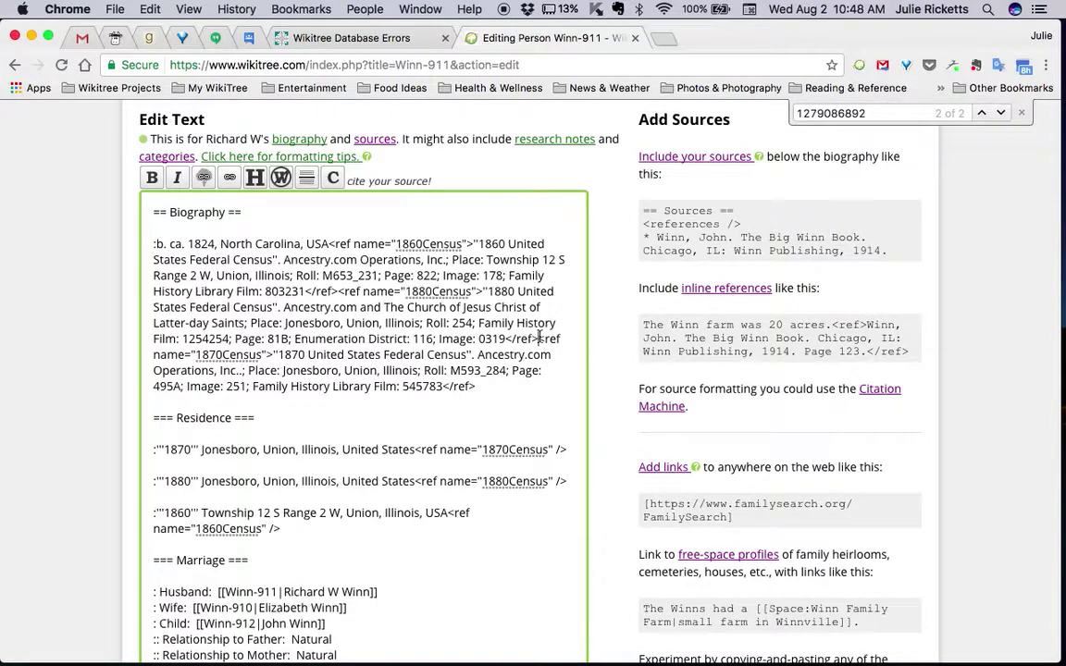
Step: Move the 1870Census reference between the 1860Census and 1880Census references in the birth entry, keeping a blank line above the Residence heading
drag(538, 339, 476, 386)
key(BackSpace)
key(Left)
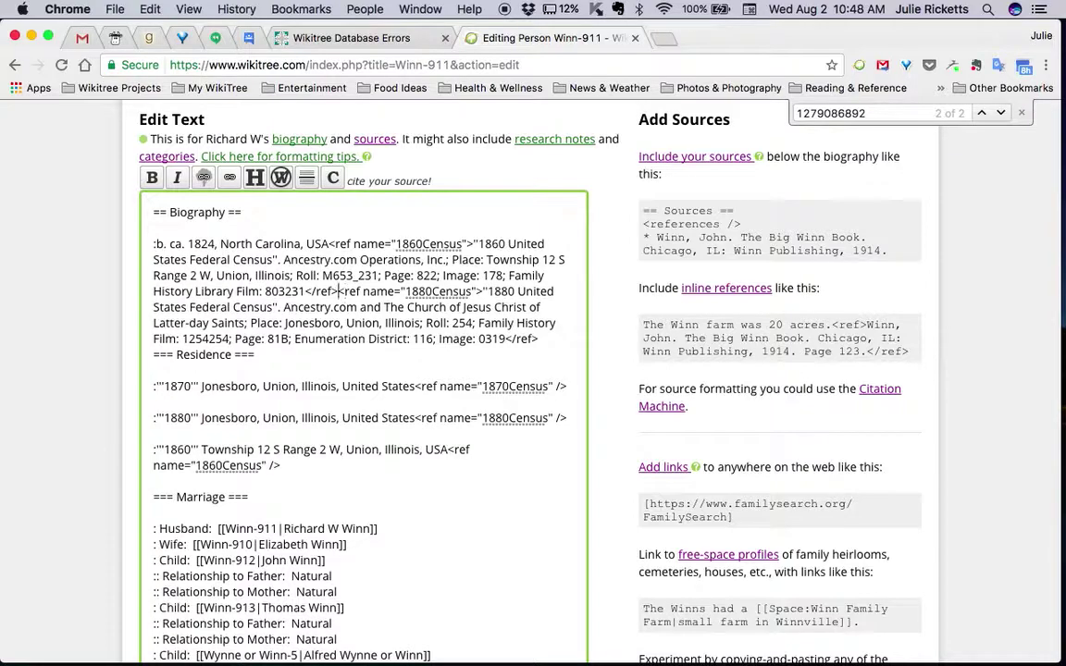
key(super+v)
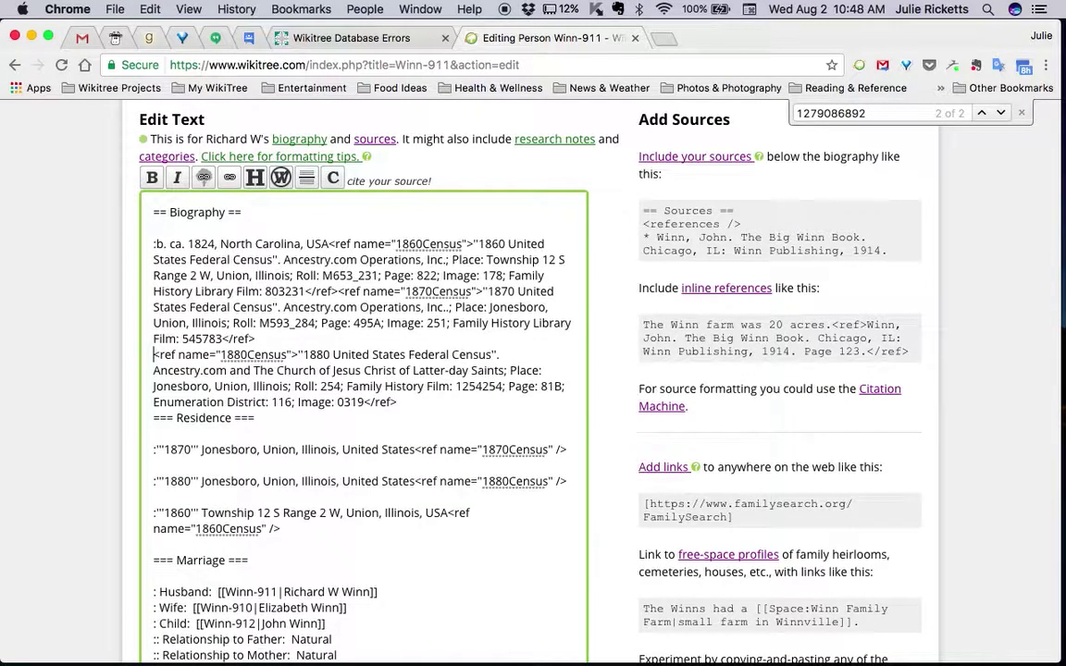
key(BackSpace)
click(469, 402)
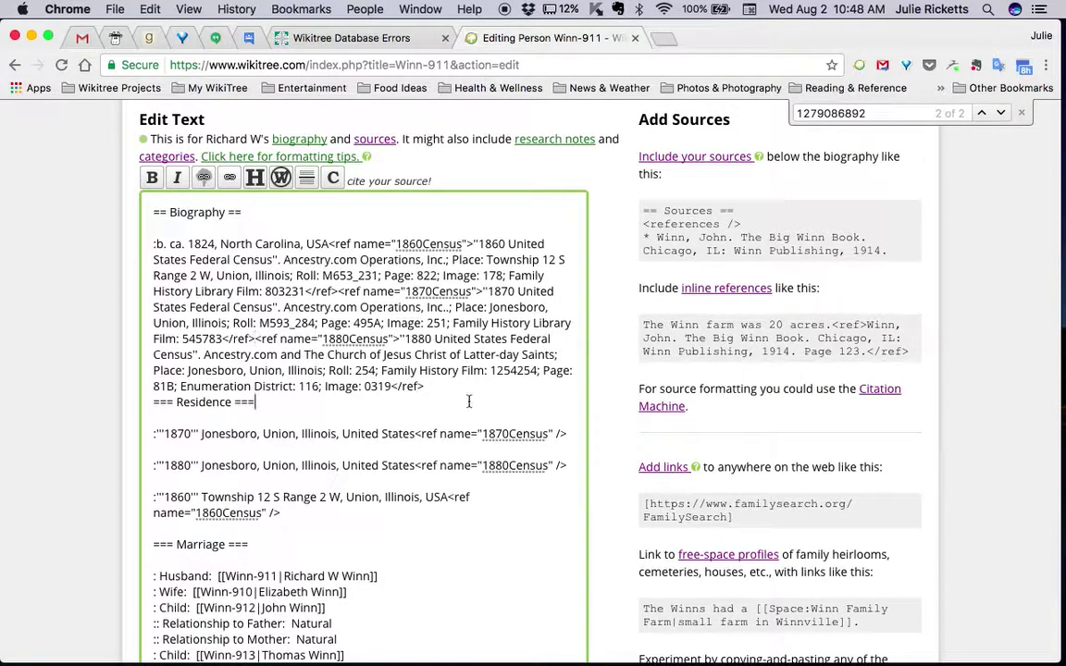
key(Return)
Step: Move the 1860 residence entry above the 1870 entry so the Residence section is in chronological order
scroll(30, 500, down, 3)
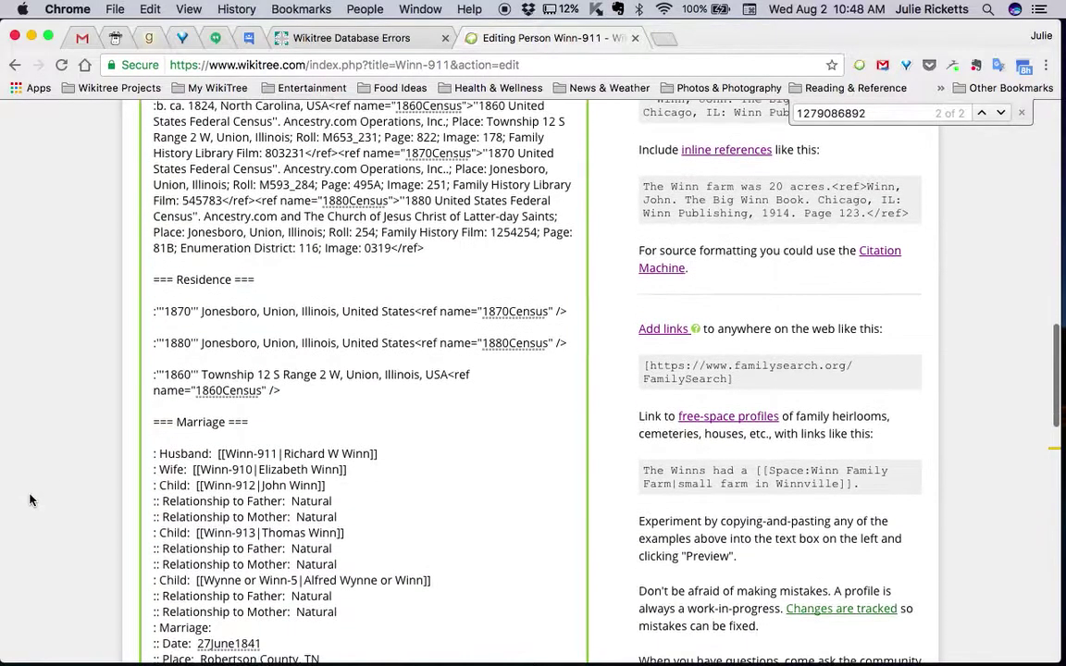
key(Down)
key(Down)
key(shift+Down)
key(shift+Down)
key(BackSpace)
key(Return)
key(Up)
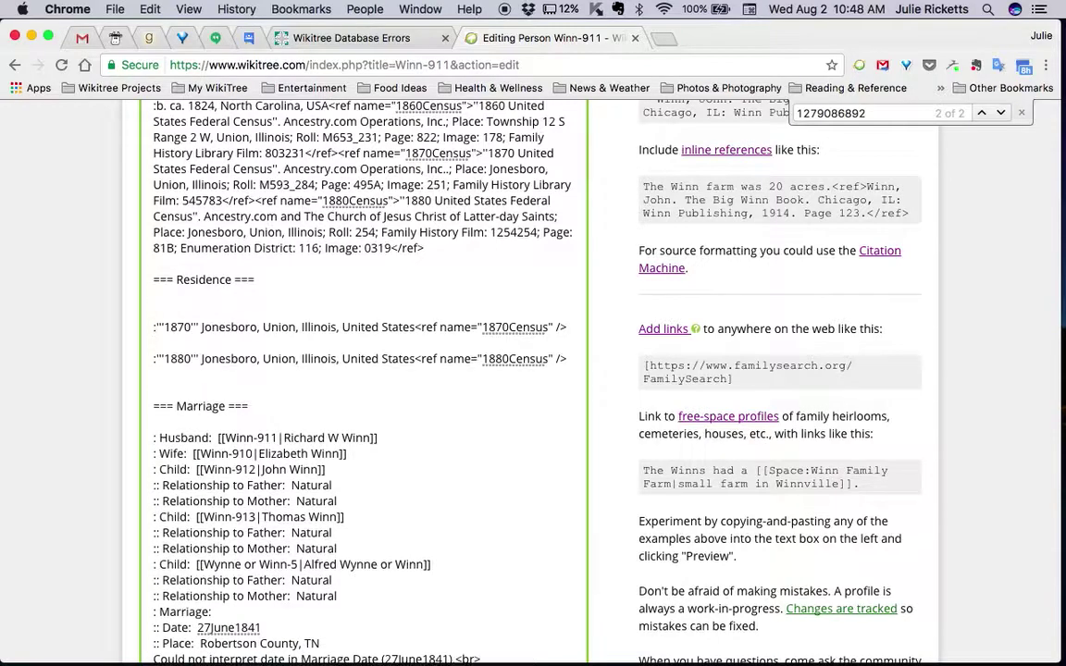
key(ctrl+v)
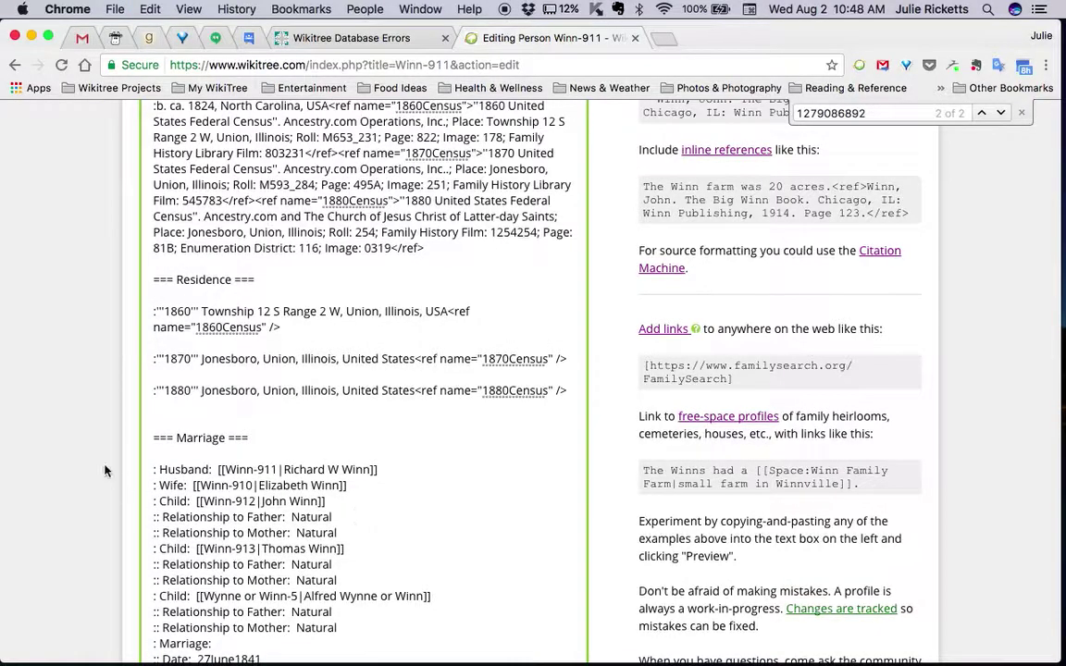
Step: Open the marriage information form for the listed spouse and set the marriage date to 6/27/1841, marked uncertain/approximate
scroll(115, 478, down, 5)
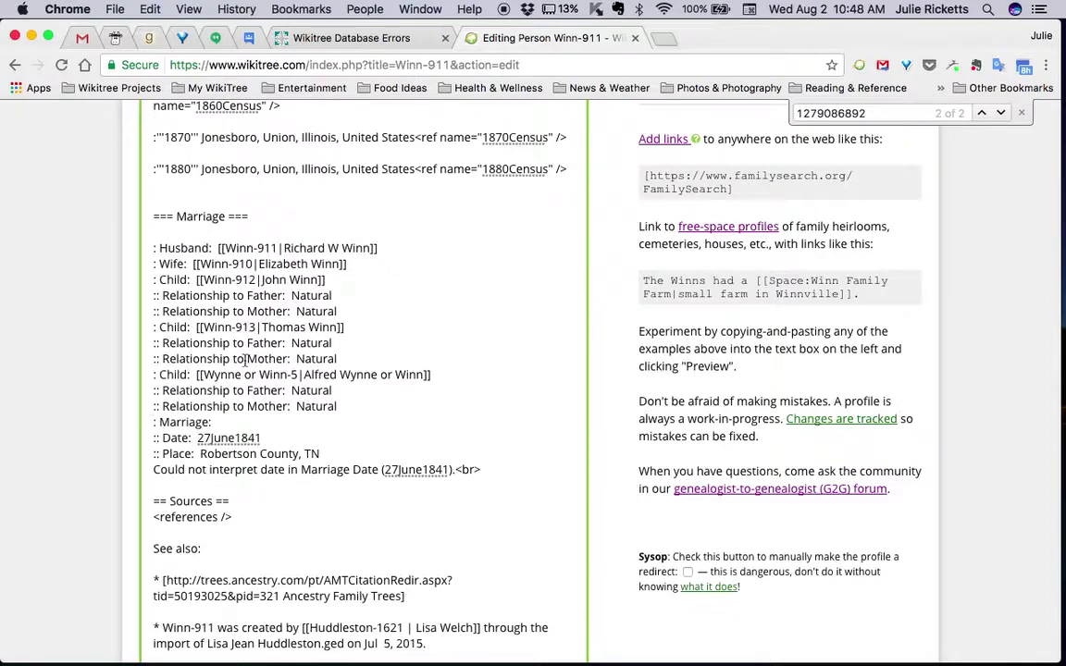
scroll(71, 364, up, 10)
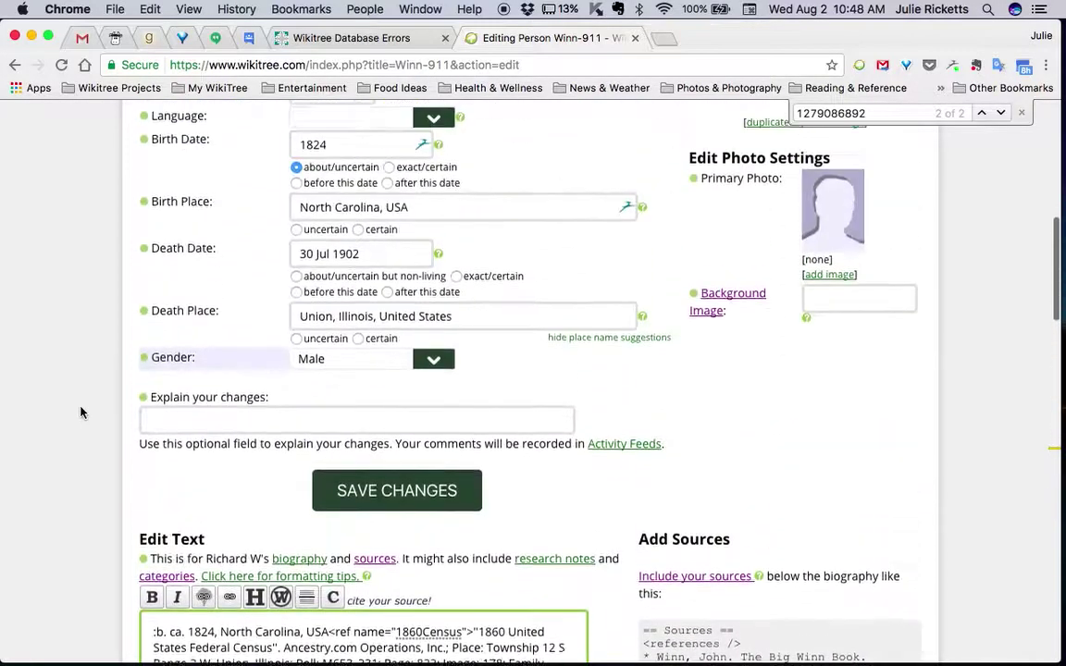
scroll(81, 412, up, 3)
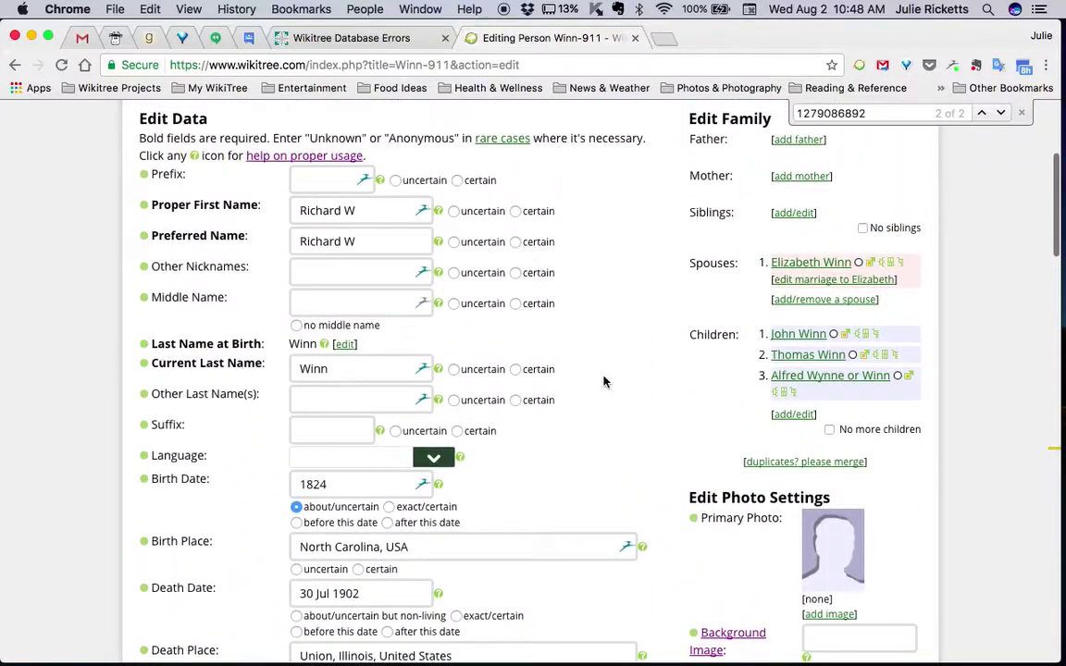
click(832, 282)
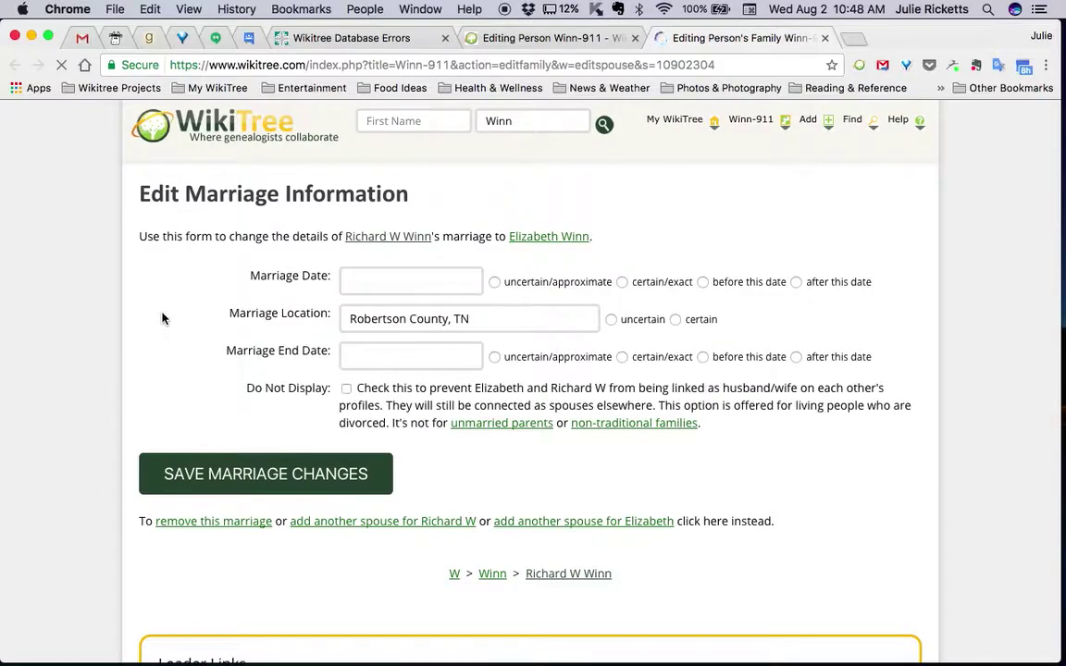
key(ctrl+shift+Tab)
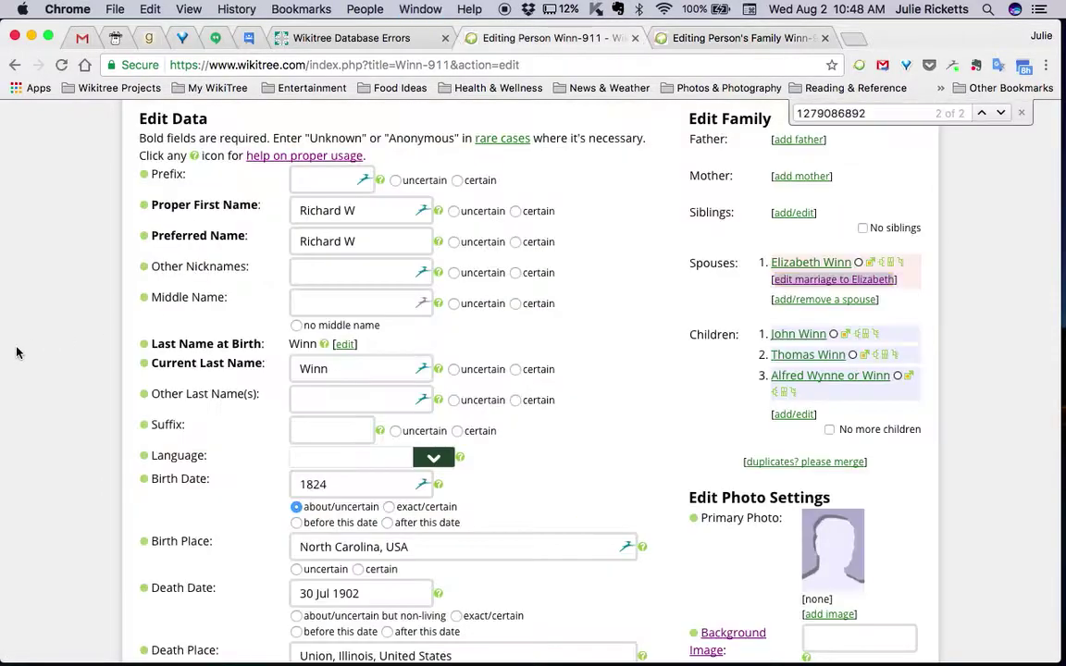
scroll(82, 504, down, 20)
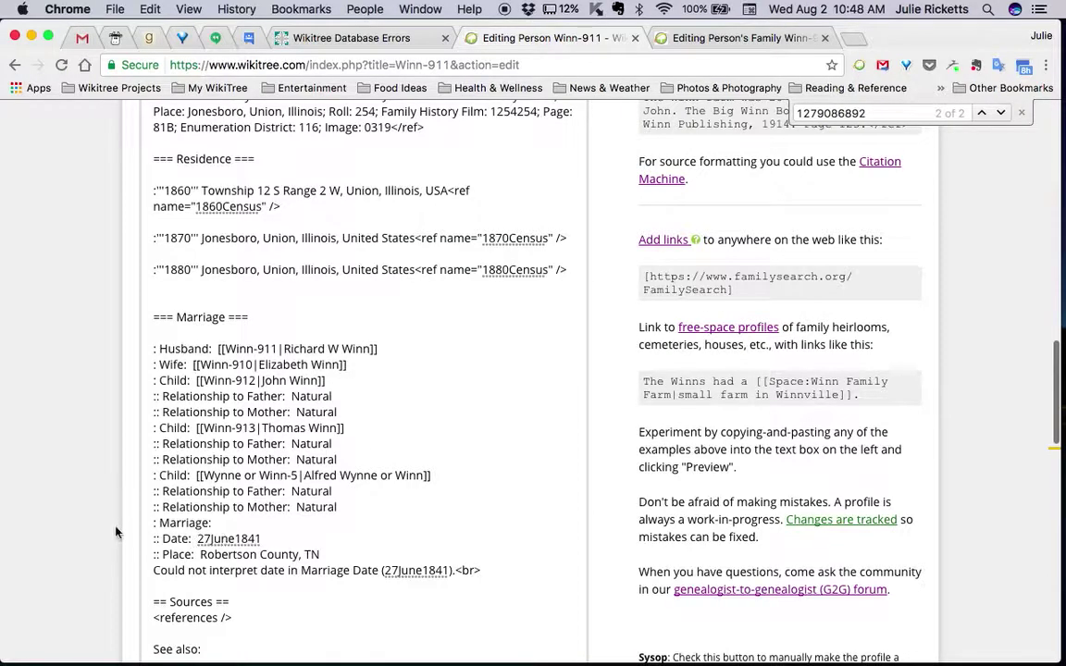
scroll(118, 532, up, 15)
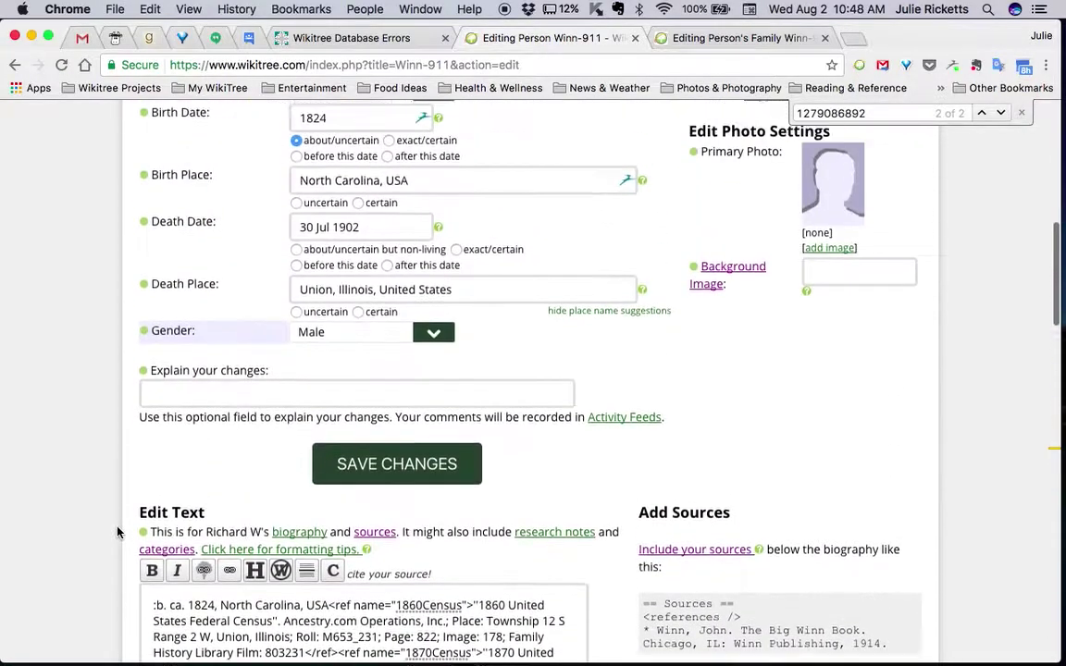
key(ctrl+Tab)
text(6/27/1841)
click(495, 283)
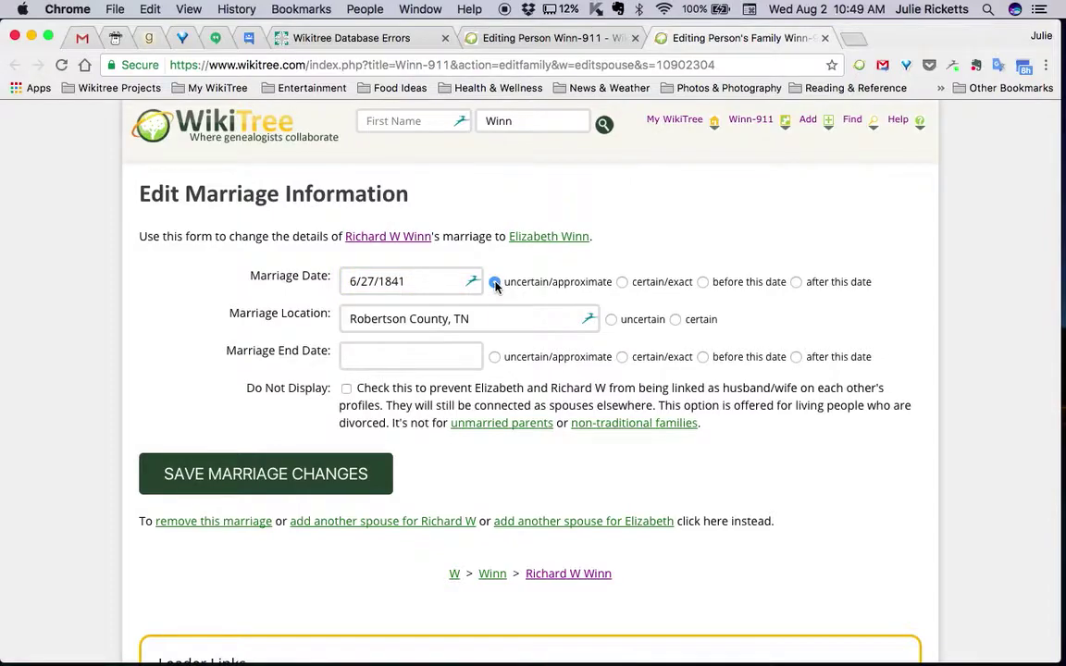
Step: Set the marriage location to "Robertson County, Tennessee, USA" and mark it uncertain
click(485, 318)
key(BackSpace)
text(ennessee, USA)
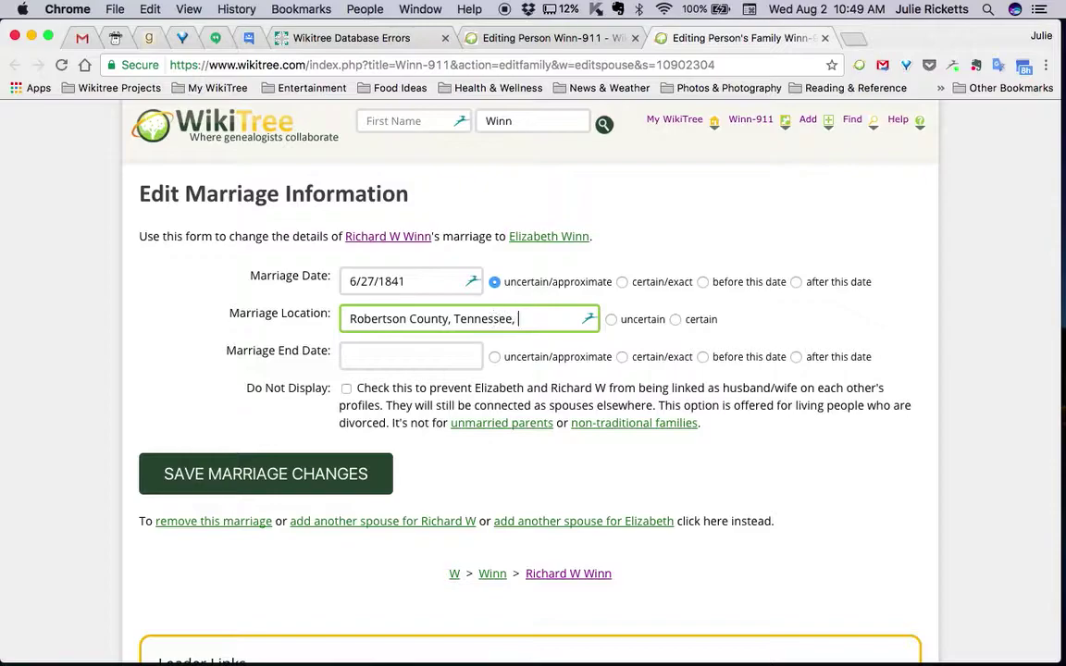
click(611, 319)
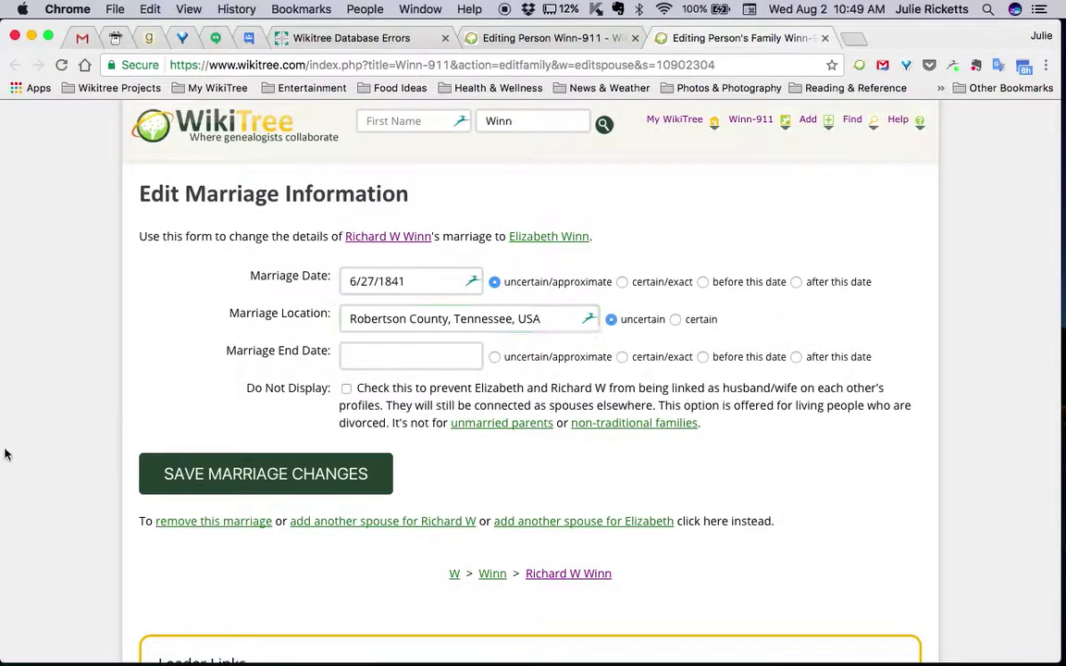
Step: Save the marriage changes and close that tab to return to the profile's edit page
scroll(51, 482, down, 2)
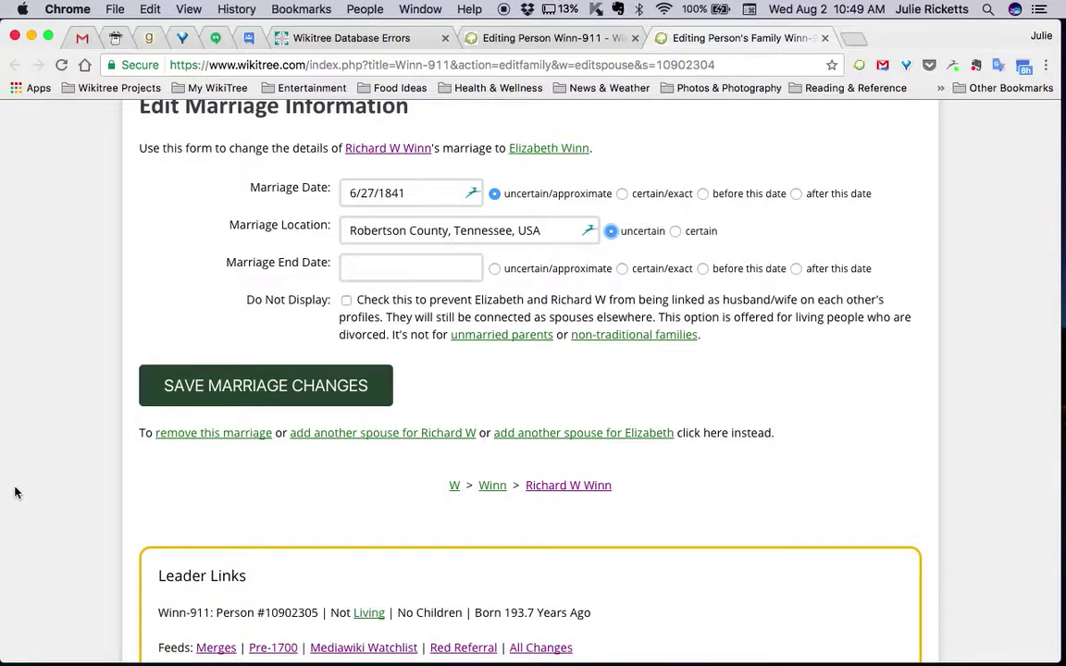
scroll(42, 484, up, 2)
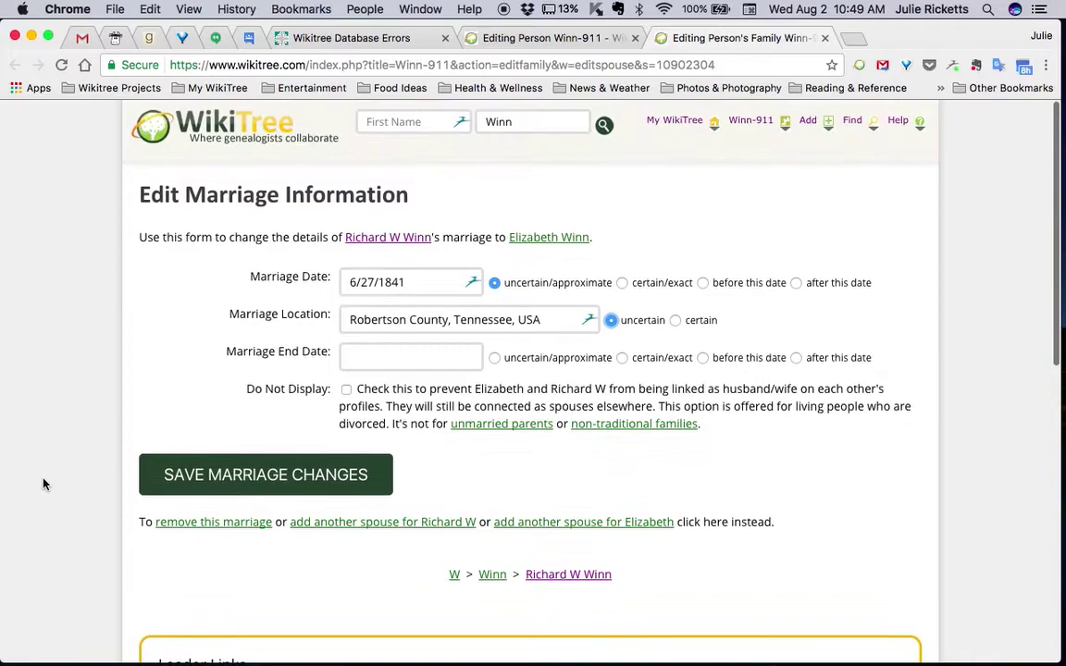
key(super+alt+Left)
key(super+alt+Right)
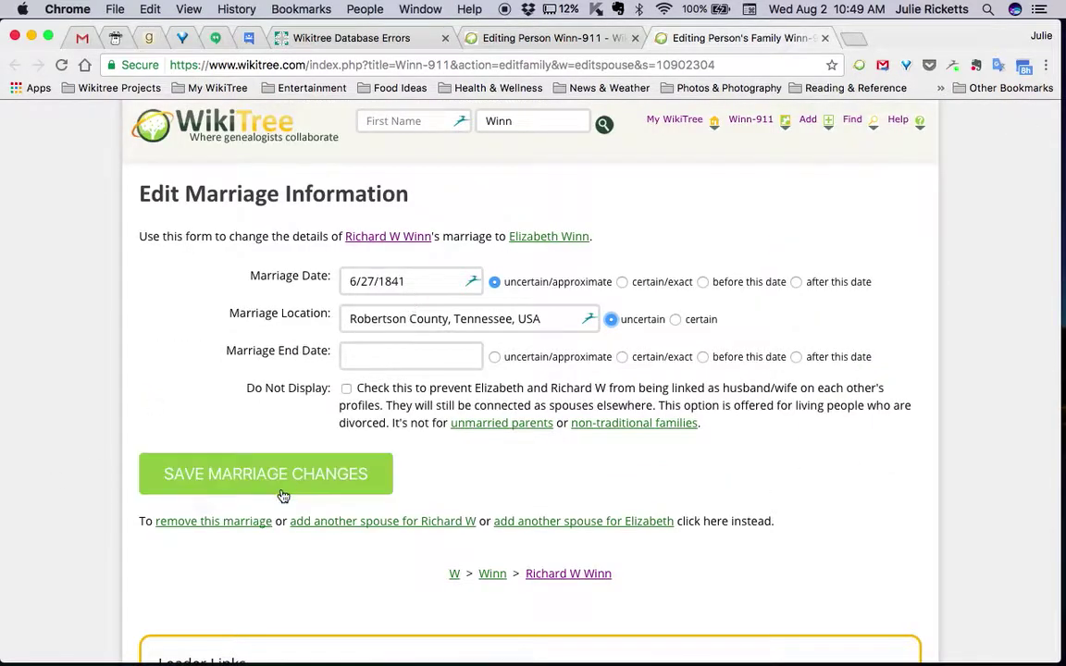
click(283, 493)
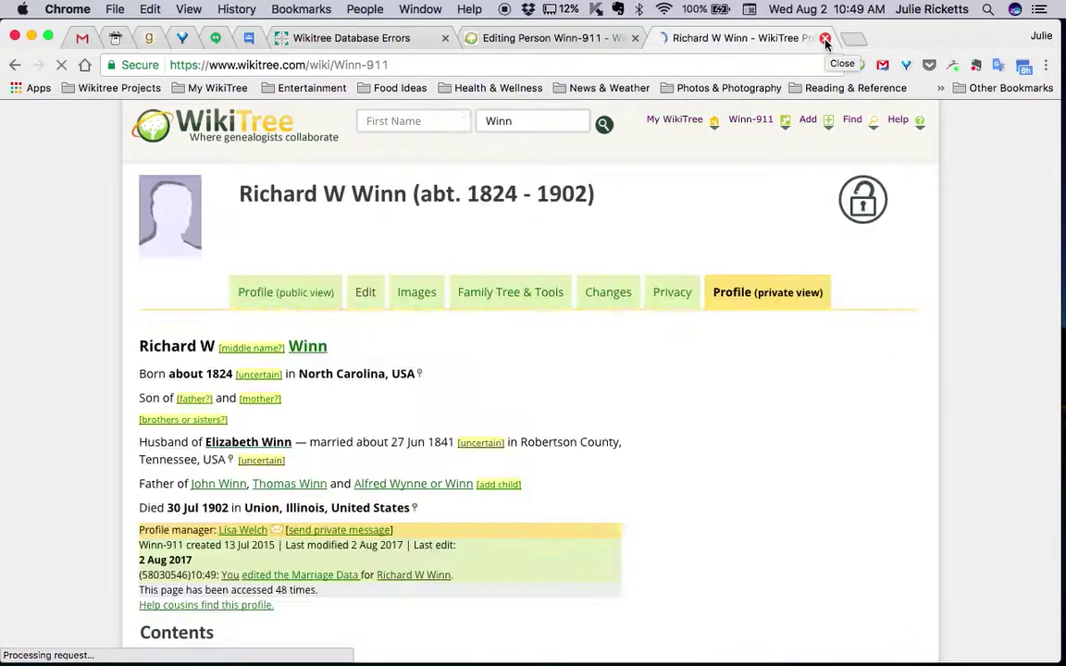
click(827, 42)
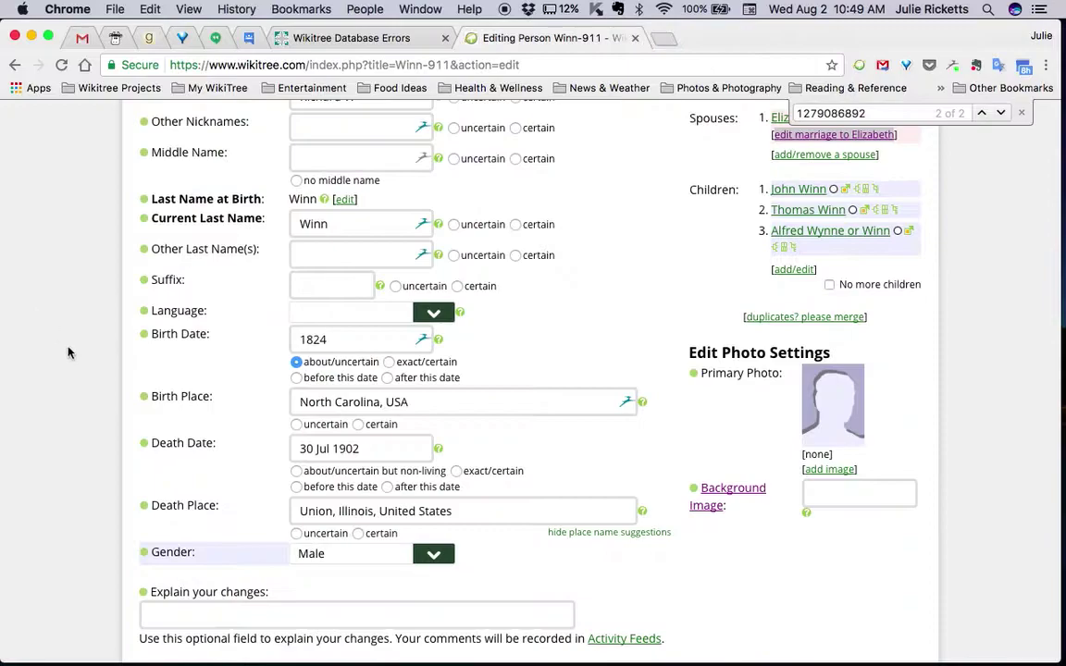
Step: Remove the initial W from the proper first name and preferred name, and enter W as the middle name
scroll(71, 350, down, 3)
scroll(69, 355, up, 3)
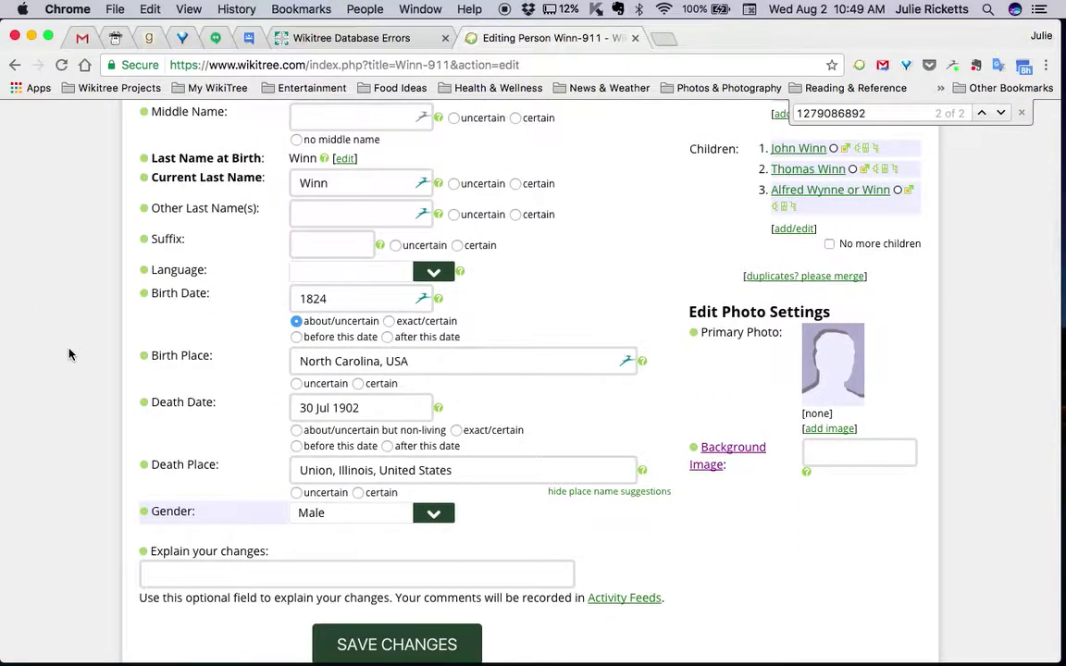
scroll(68, 354, up, 1)
scroll(68, 355, up, 3)
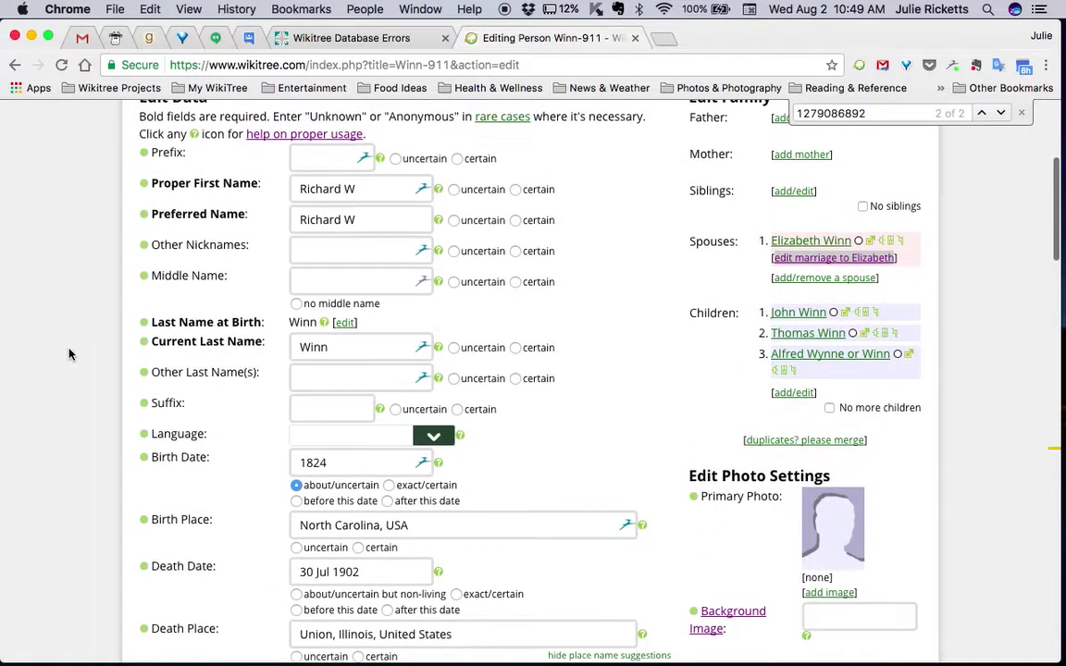
click(368, 189)
key(BackSpace)
key(BackSpace)
key(Tab)
key(Right)
key(BackSpace)
key(BackSpace)
key(Tab)
key(Tab)
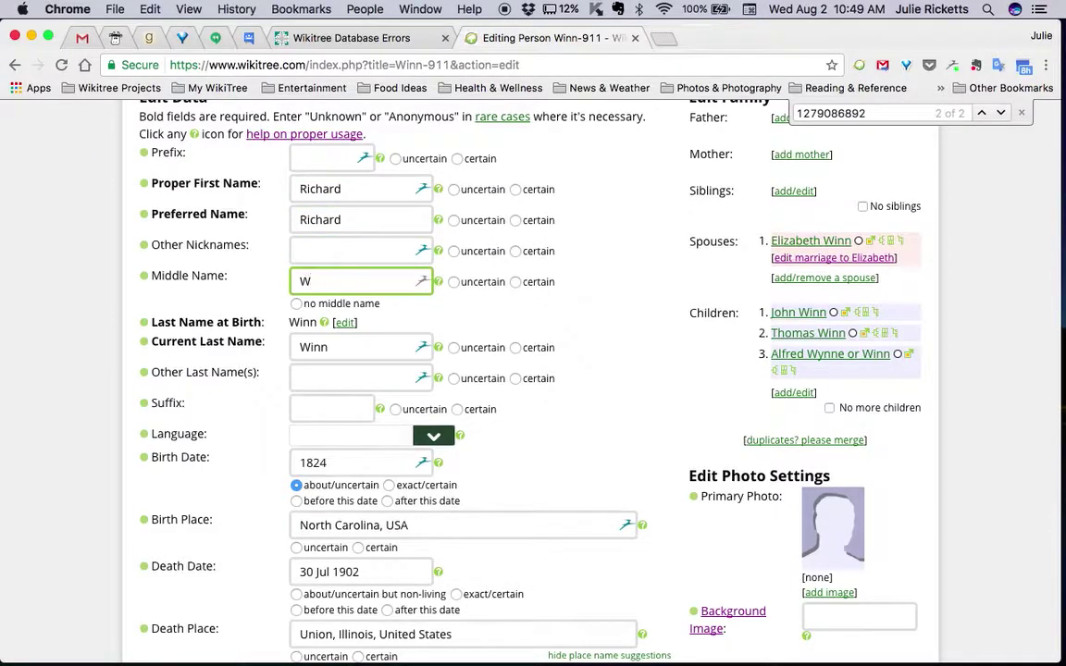
Step: Mark the death date as about/uncertain but non-living and the death place as uncertain
scroll(71, 491, down, 5)
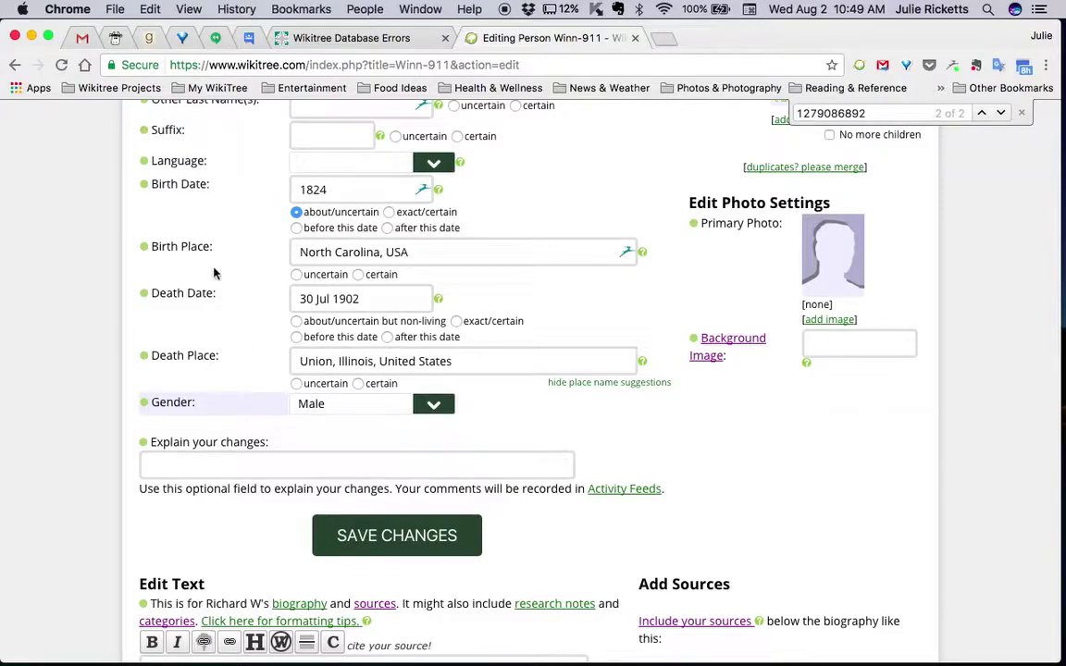
click(296, 322)
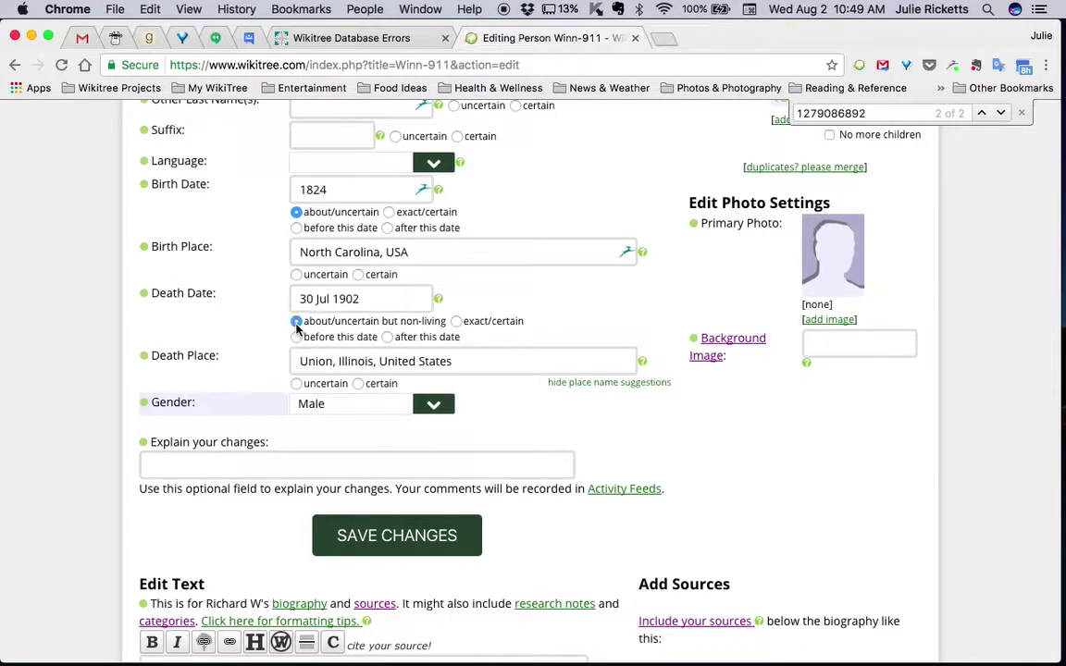
click(297, 384)
Step: Enter "GEDCOM Clean up" as the explanation of the changes
scroll(68, 491, down, 8)
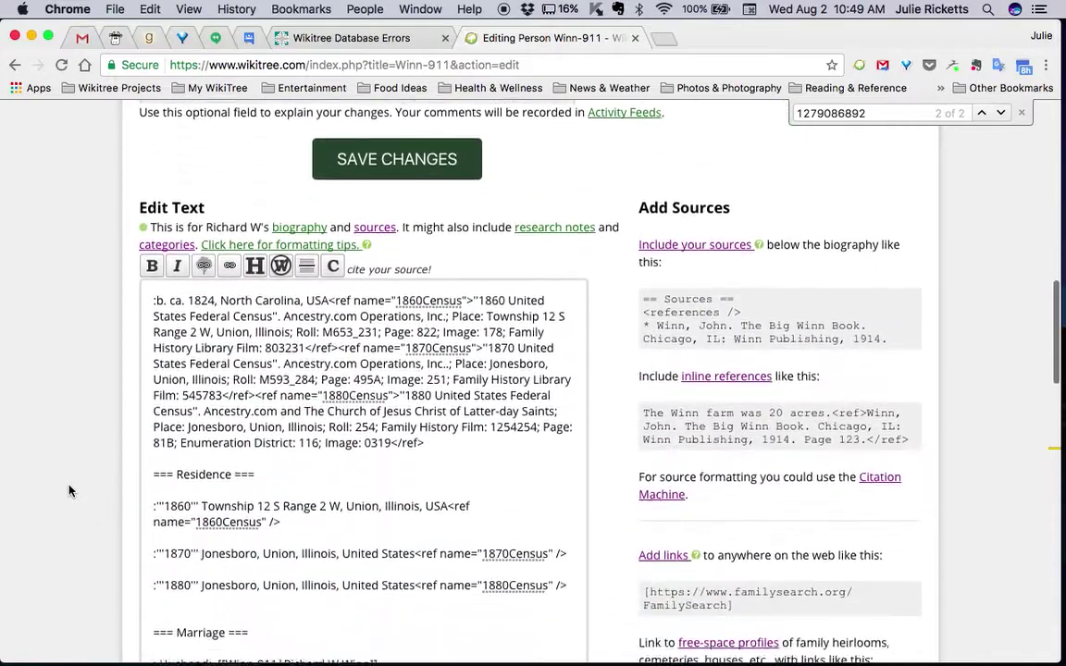
scroll(69, 490, up, 3)
click(212, 233)
text(GED)
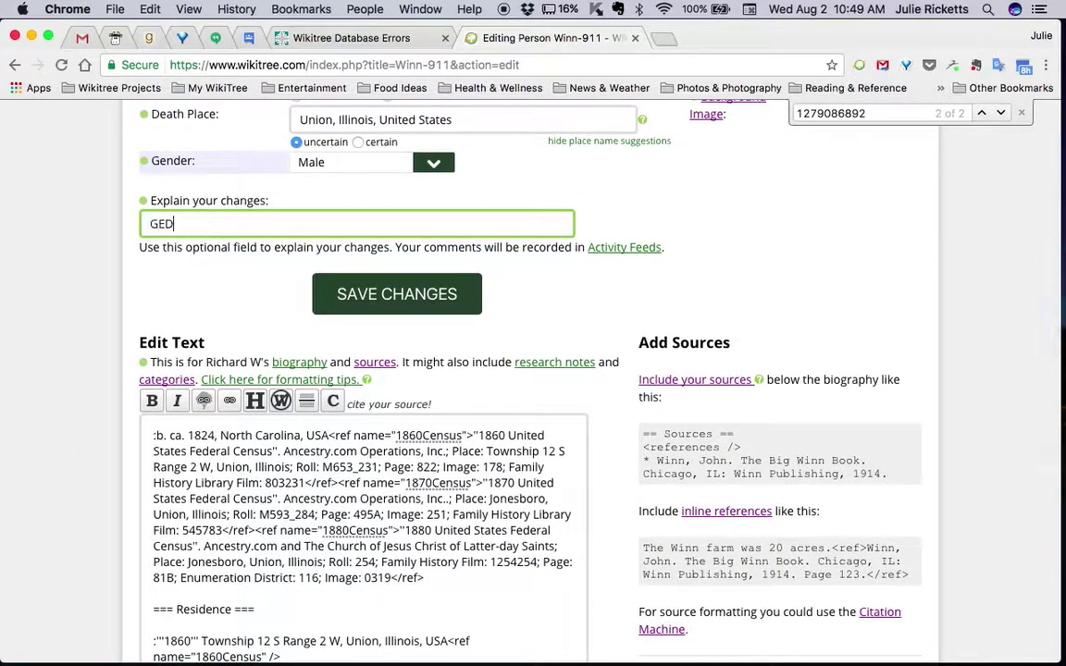
text(COM Clean up)
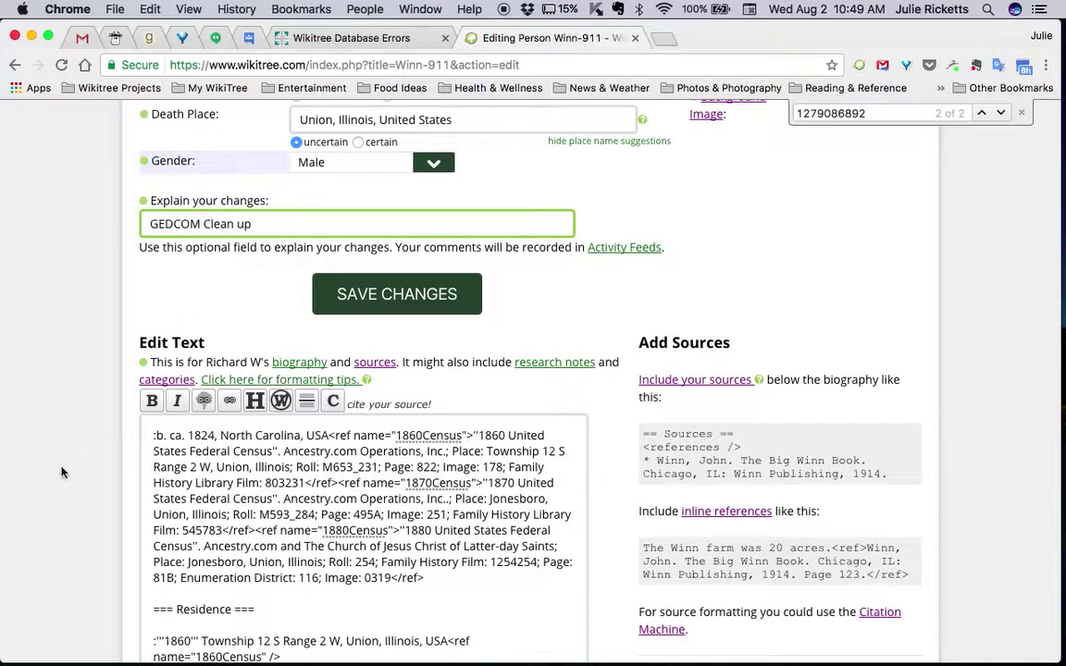
scroll(57, 477, down, 3)
scroll(57, 478, down, 3)
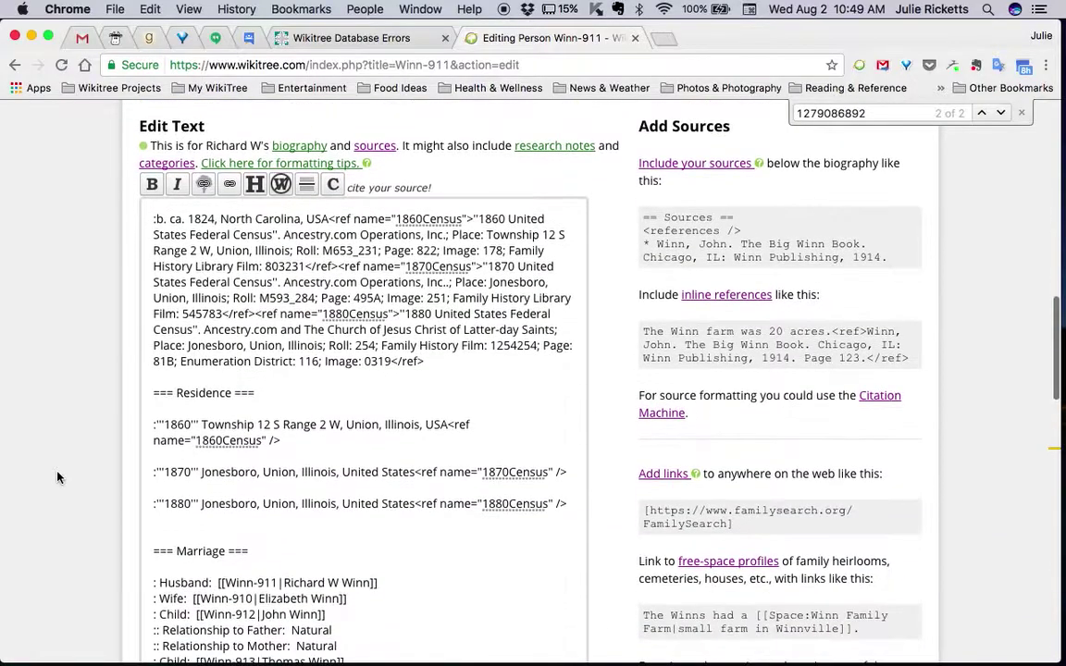
Step: Delete the whole Marriage section, including the spouse, child and date lines and the extra blank lines, from above the Sources heading in the biography text
scroll(57, 478, up, 10)
scroll(73, 475, down, 10)
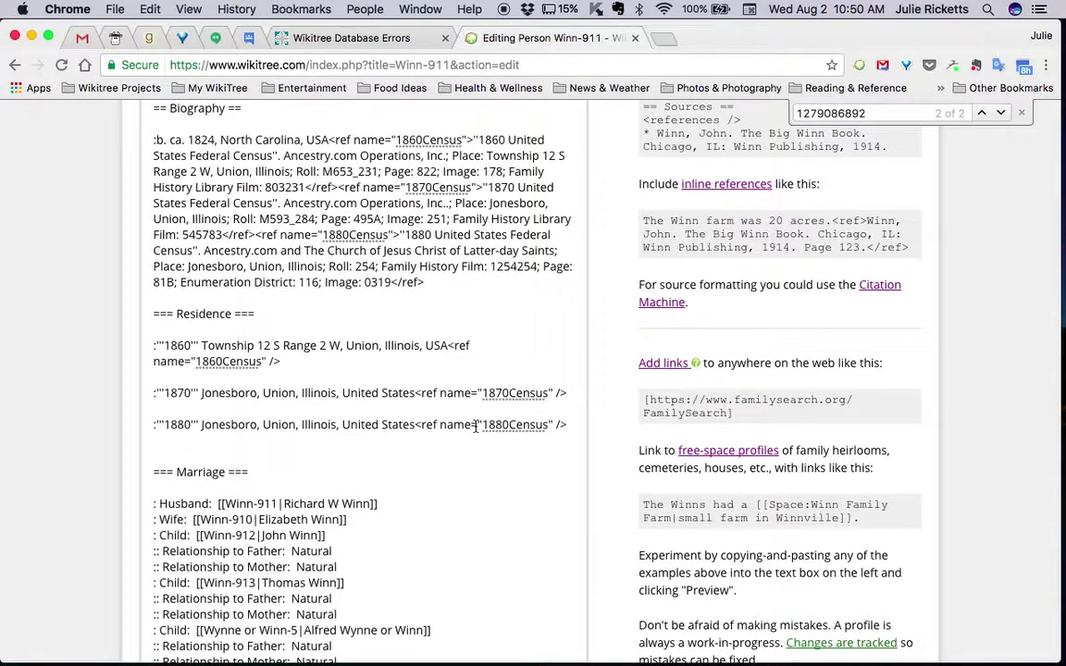
scroll(116, 394, down, 5)
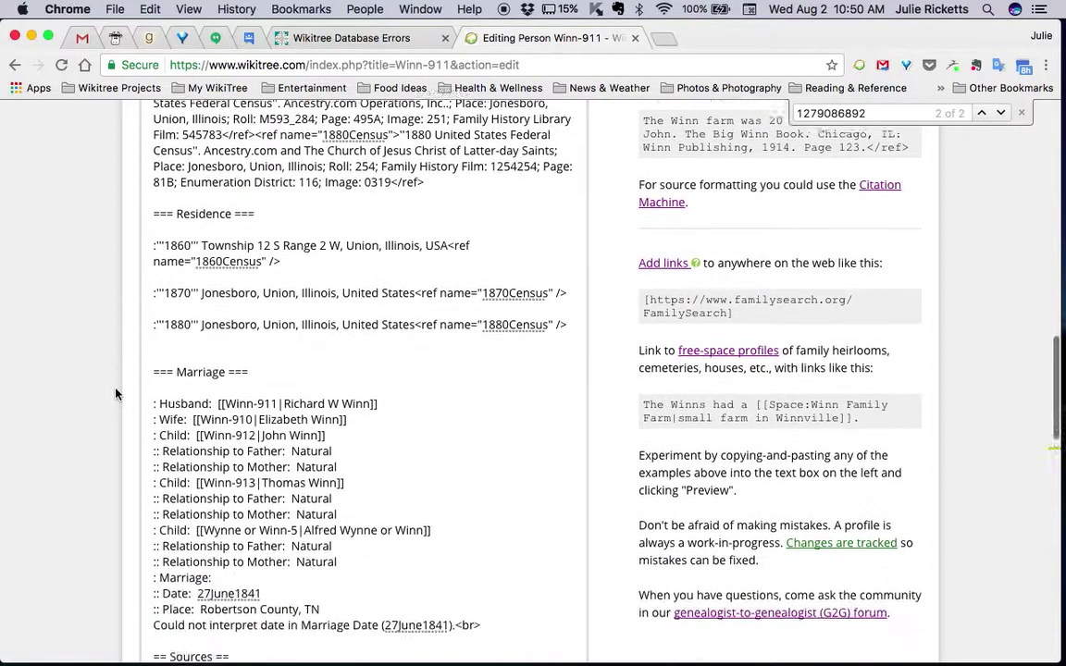
click(146, 270)
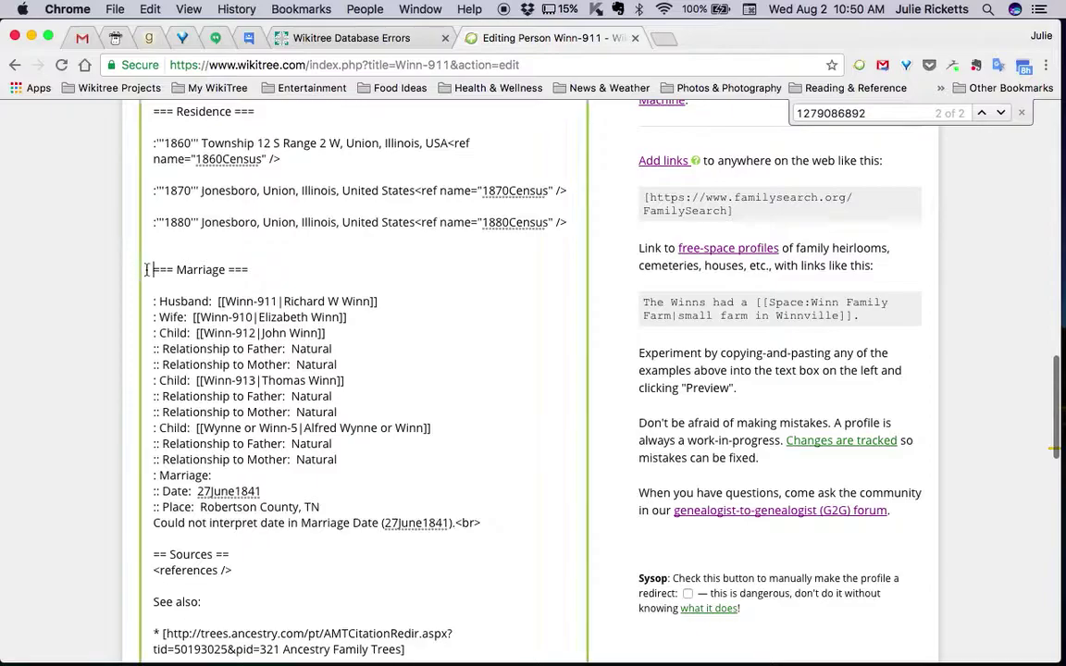
shift+click(511, 524)
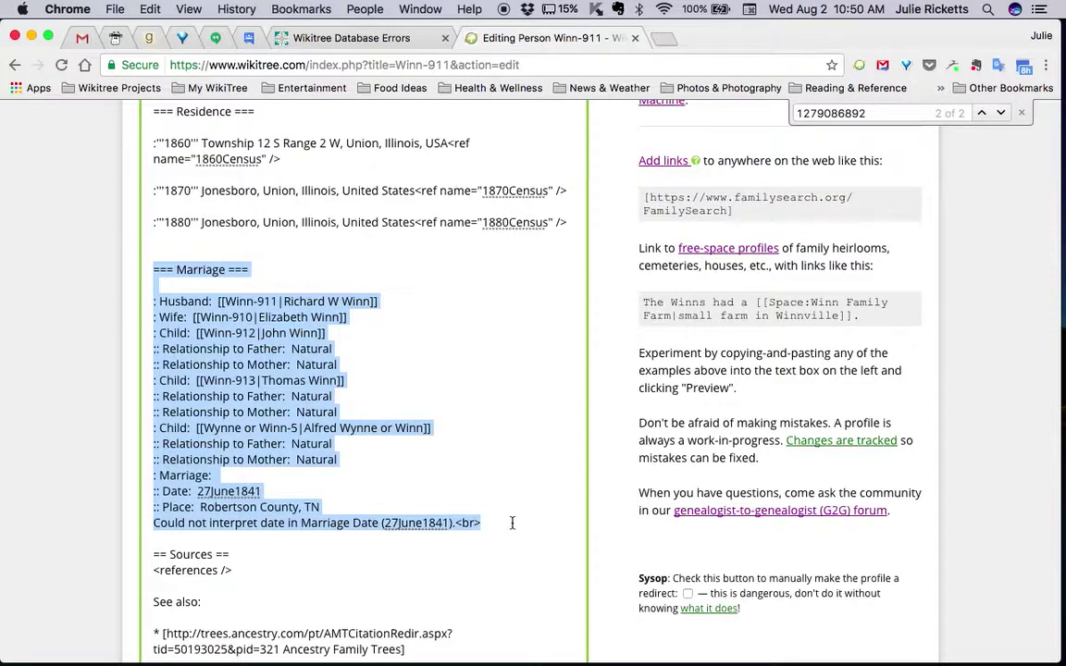
scroll(90, 503, up, 20)
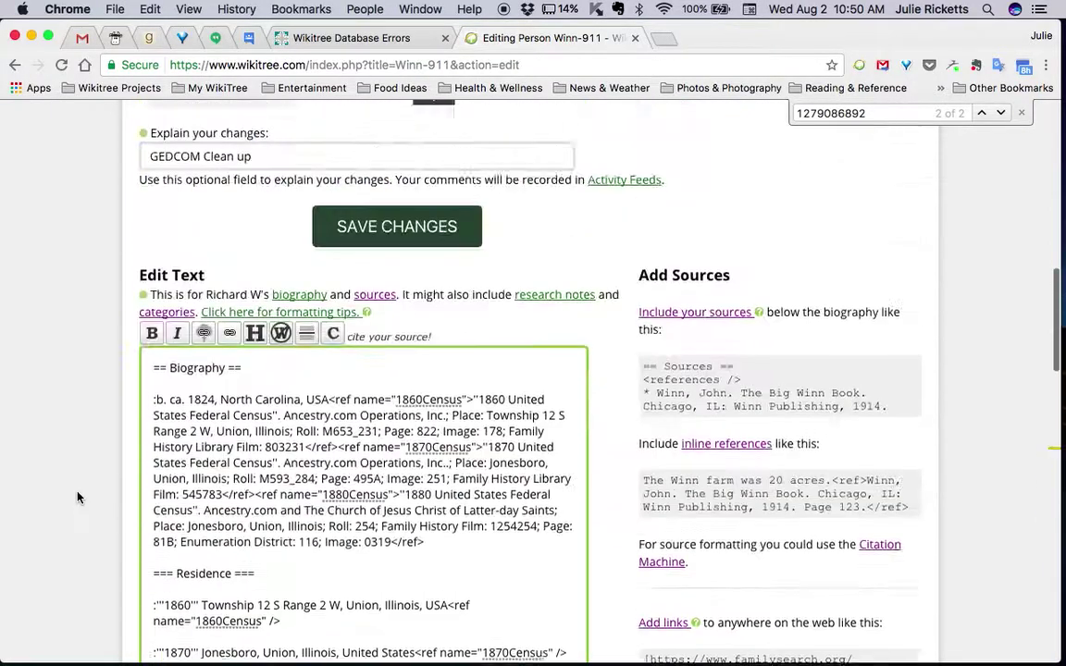
scroll(78, 498, down, 15)
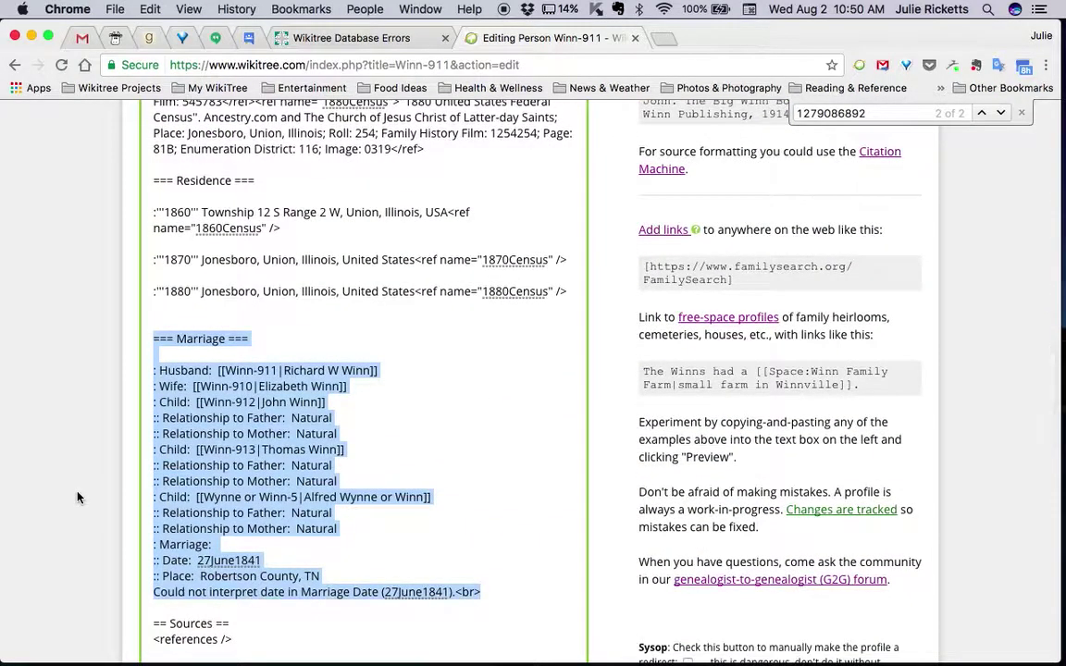
scroll(78, 498, up, 15)
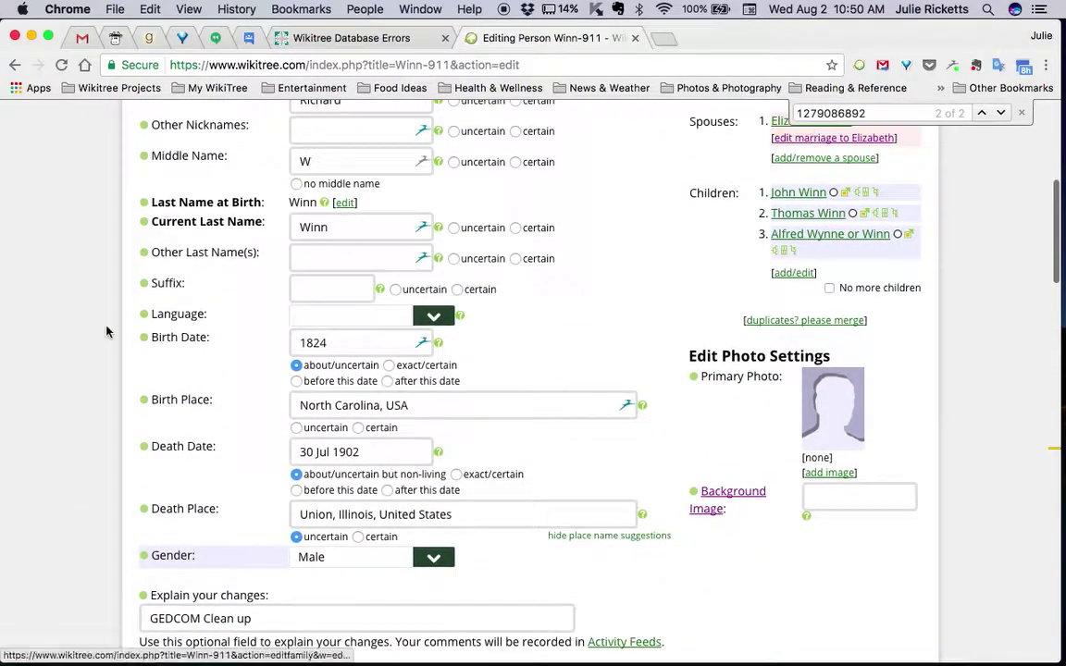
scroll(81, 422, down, 8)
scroll(80, 422, down, 10)
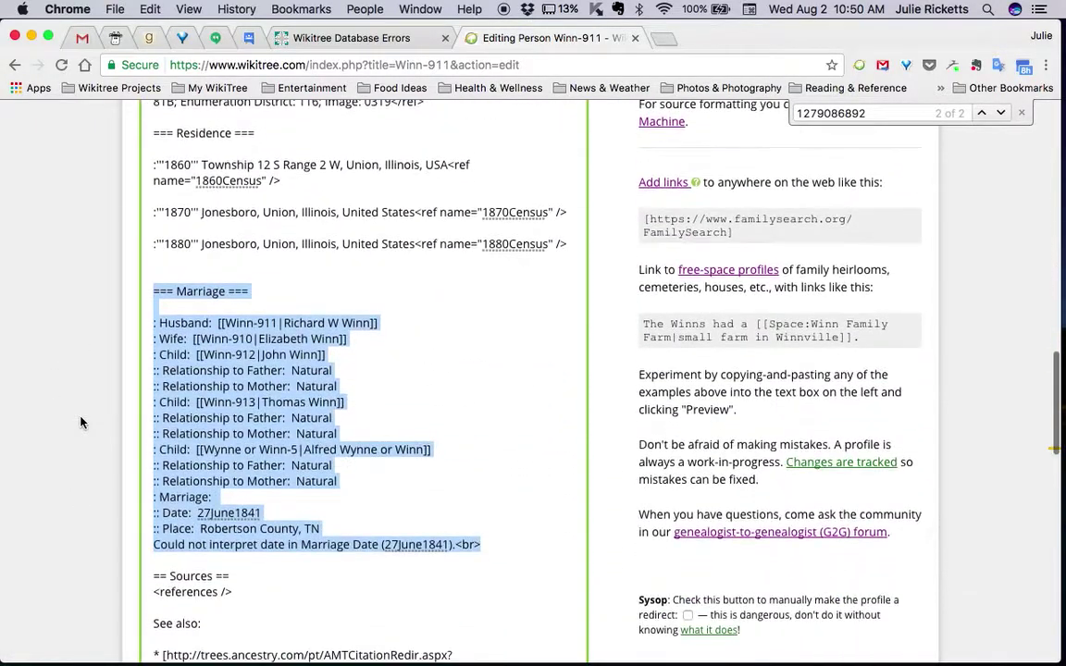
key(BackSpace)
key(BackSpace)
key(BackSpace)
key(BackSpace)
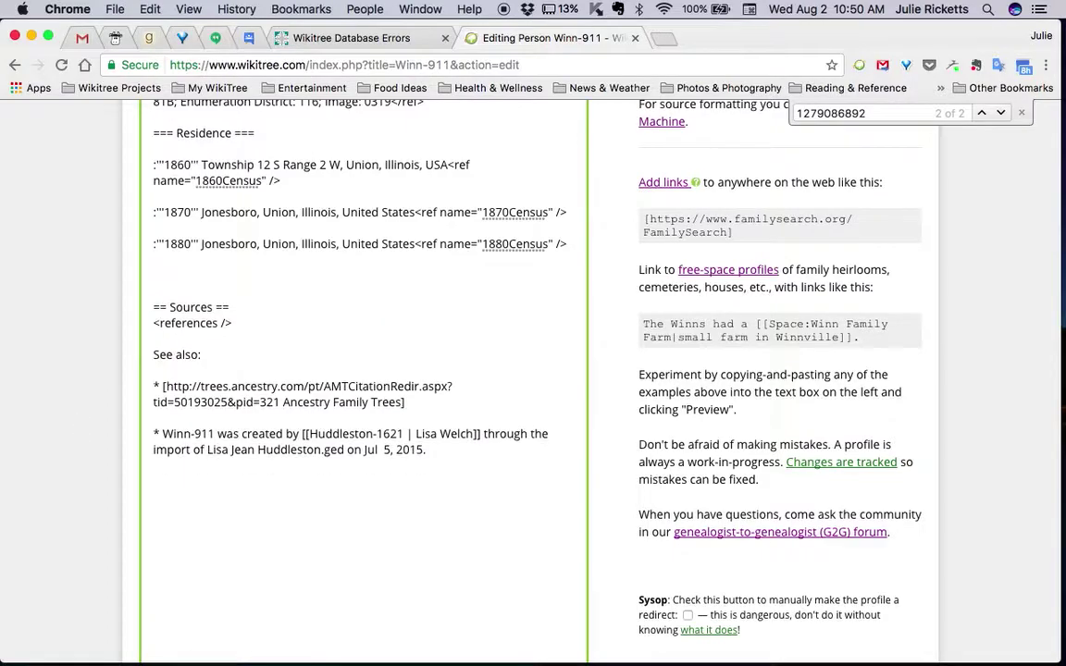
key(Delete)
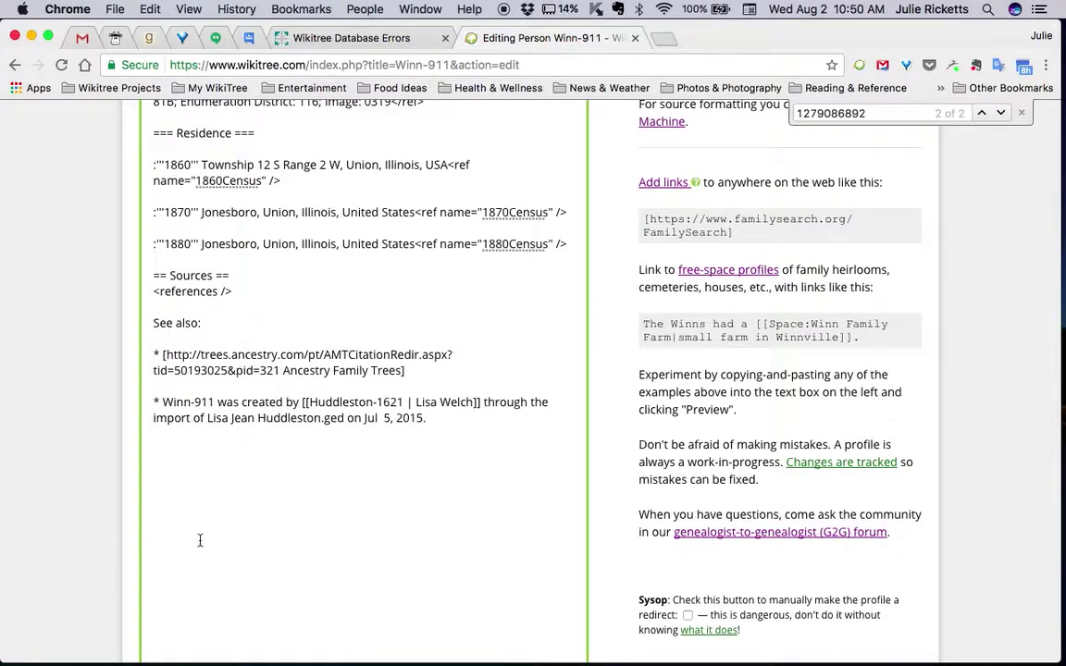
Step: Preview the edited profile text and check the biography, residence entries, census citations and See also list against the source text
scroll(298, 522, up, 2)
scroll(298, 522, up, 5)
scroll(29, 487, down, 15)
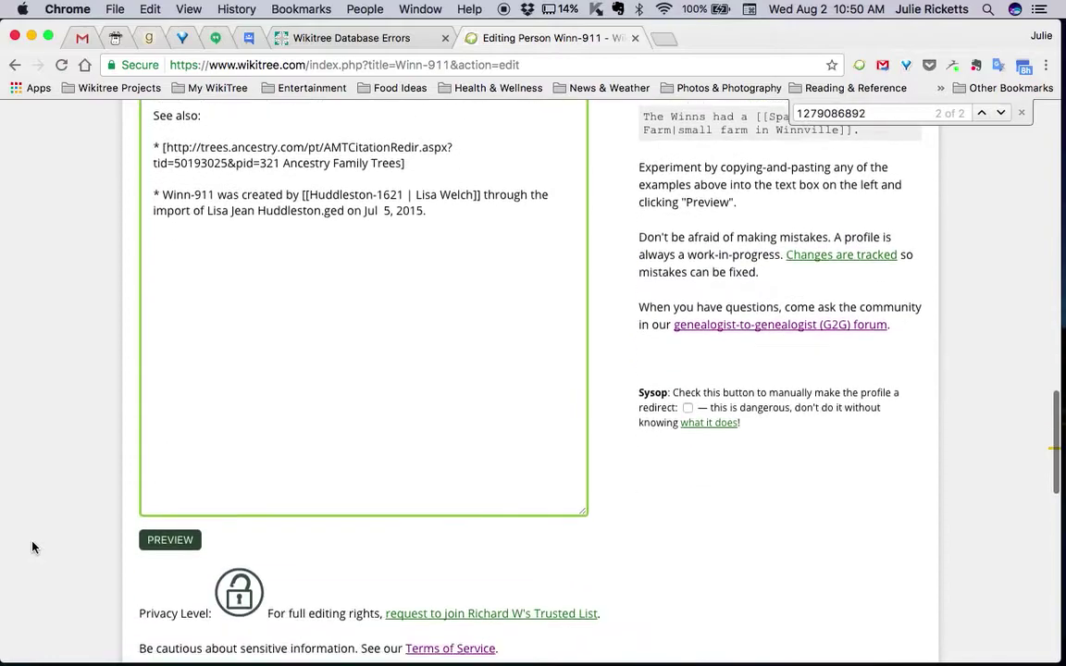
click(189, 409)
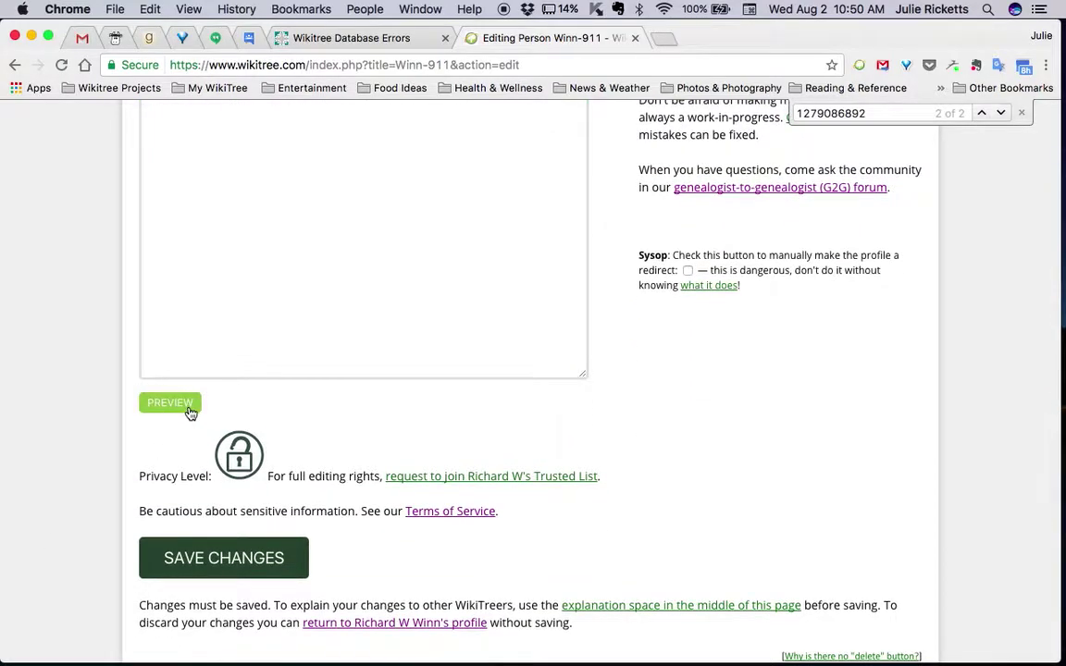
scroll(62, 495, down, 5)
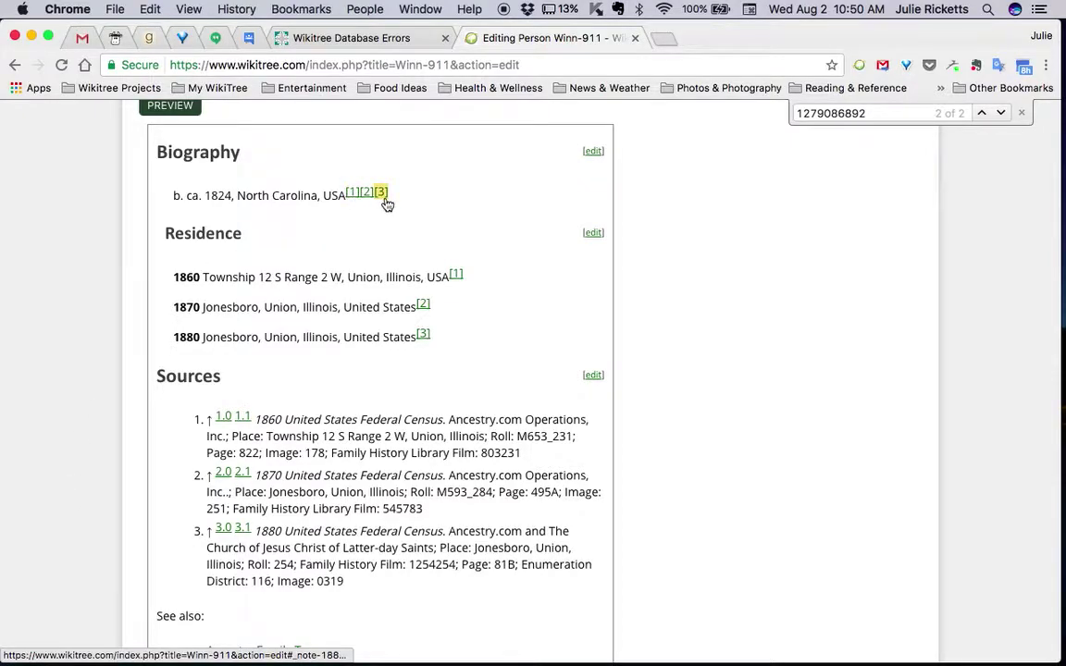
scroll(47, 392, down, 2)
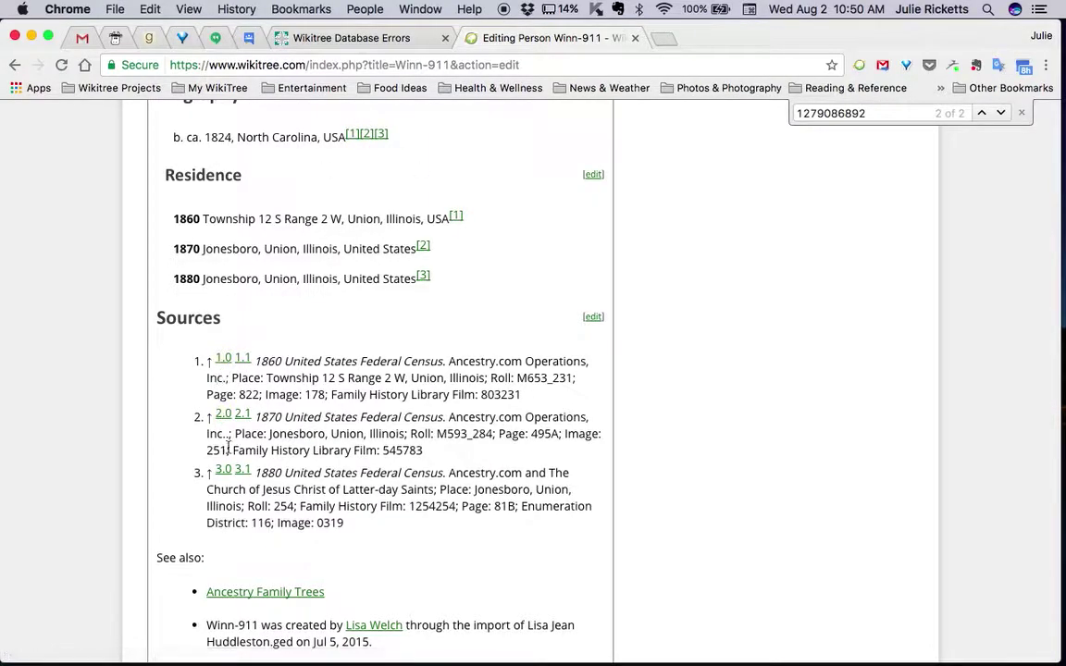
scroll(86, 520, down, 3)
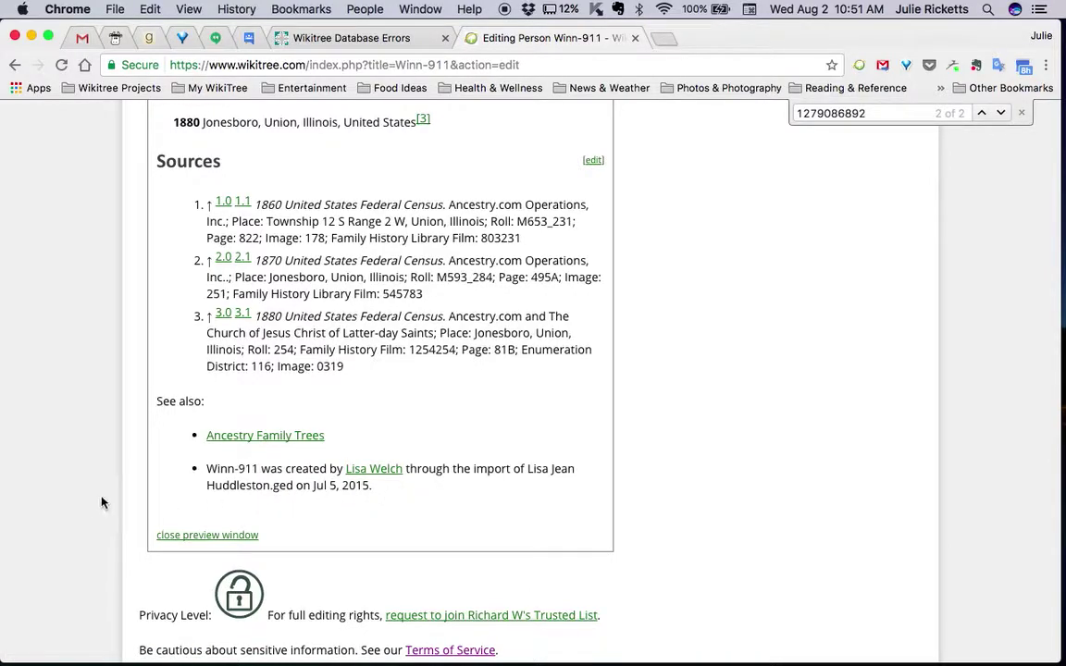
scroll(90, 502, up, 10)
scroll(103, 503, up, 4)
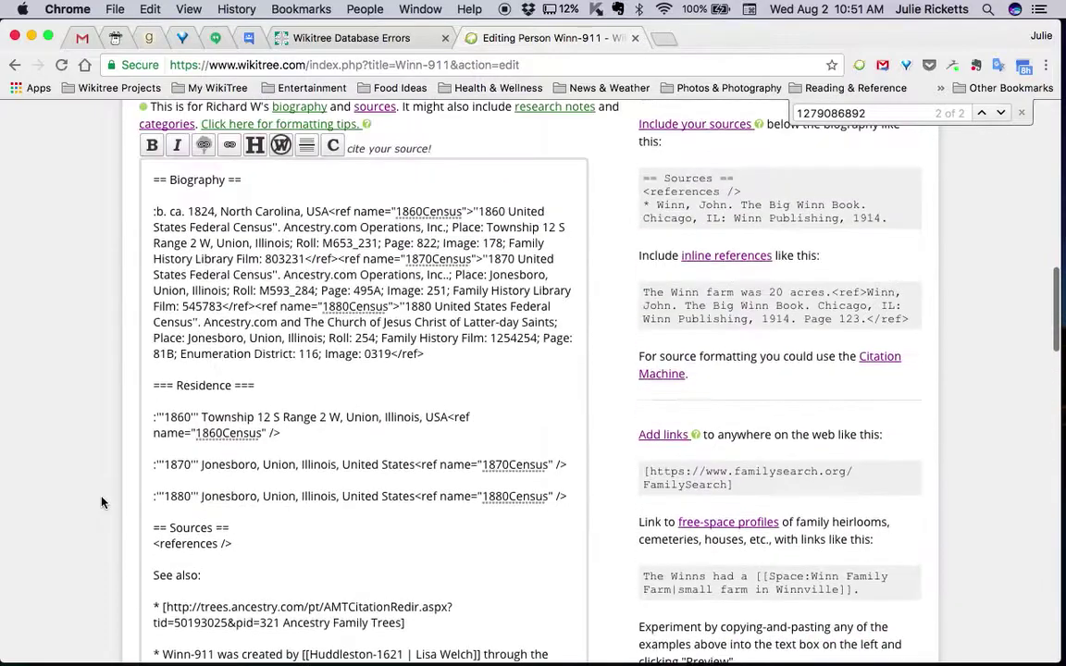
Step: Save the profile changes and open the profile's private view
scroll(100, 500, down, 14)
click(222, 383)
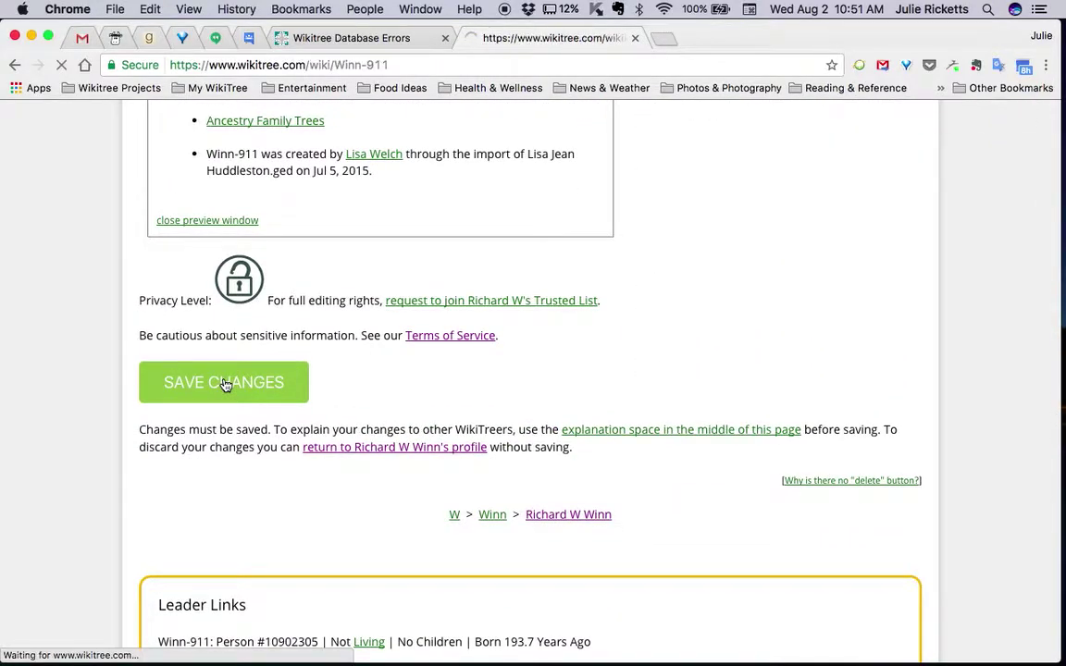
click(798, 388)
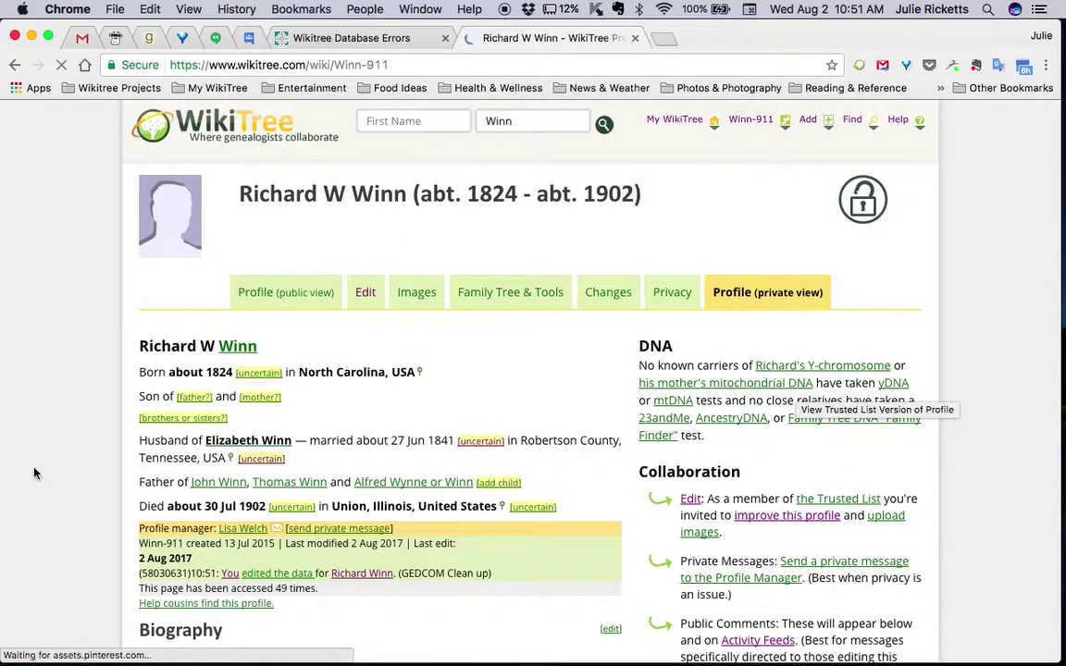
Step: Review the saved profile's biography, residence entries, sources and the vital data in its header
scroll(33, 470, down, 5)
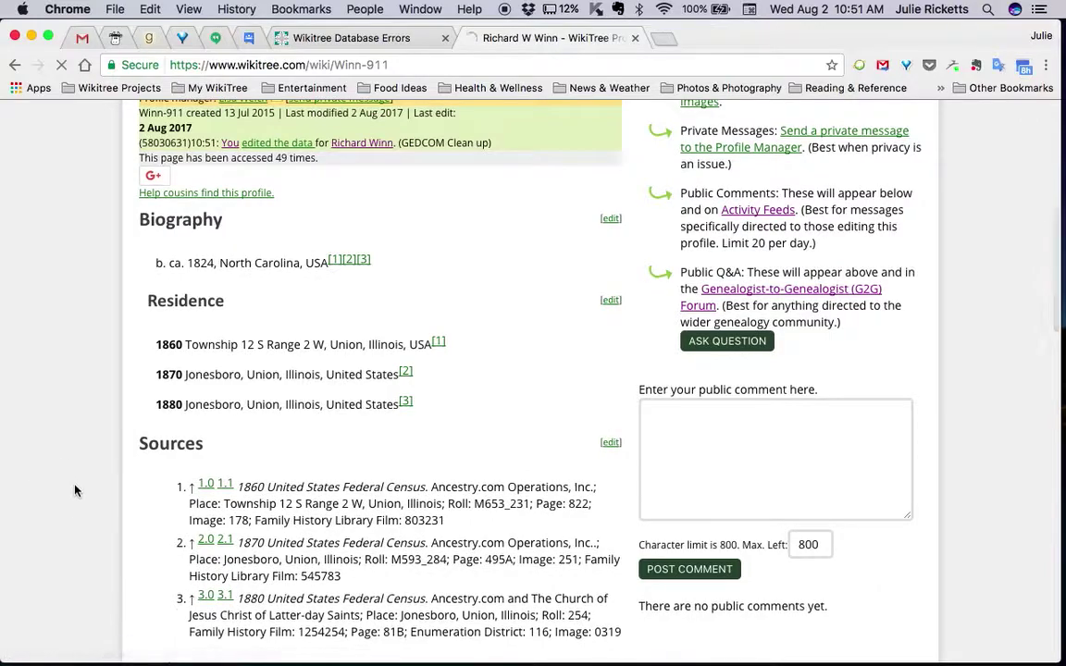
scroll(74, 500, down, 4)
scroll(73, 508, down, 2)
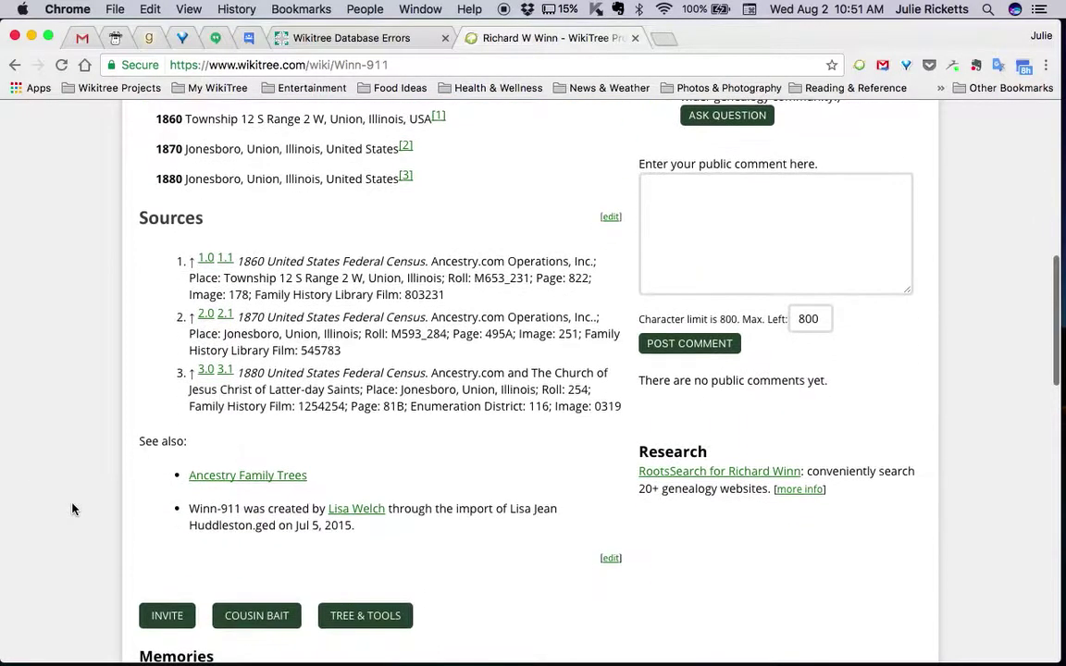
scroll(67, 491, up, 4)
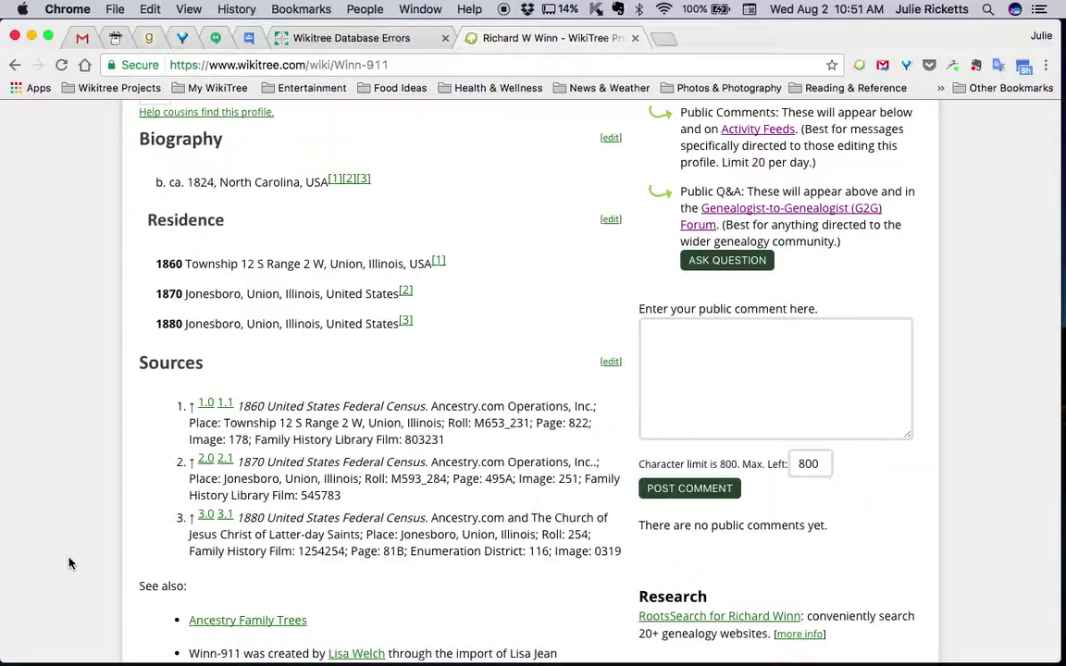
scroll(69, 562, up, 9)
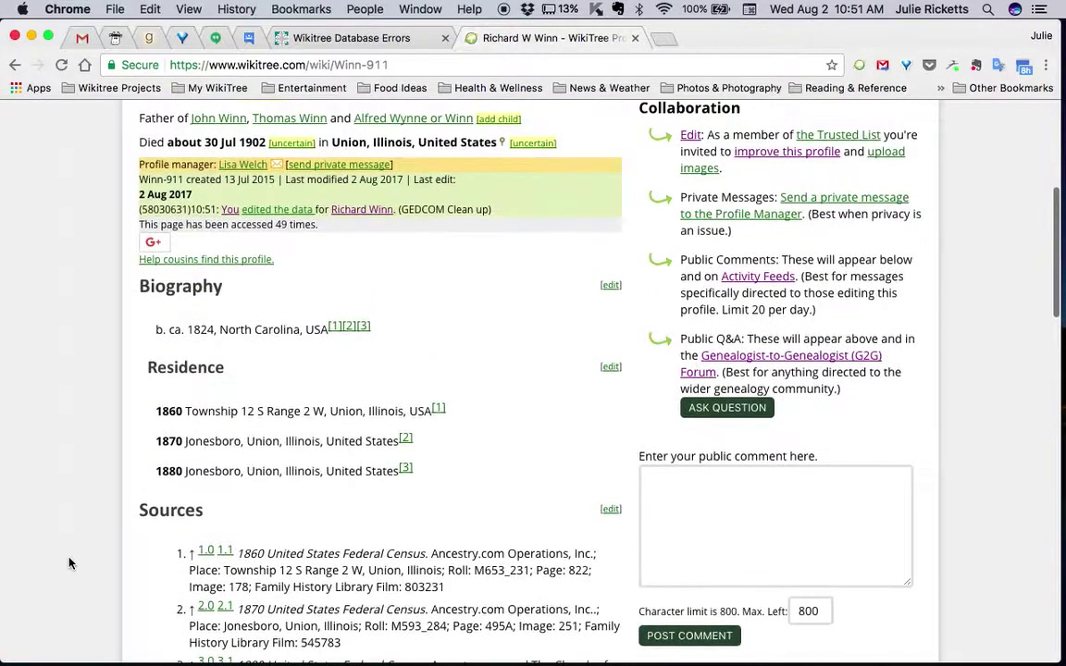
scroll(69, 562, up, 4)
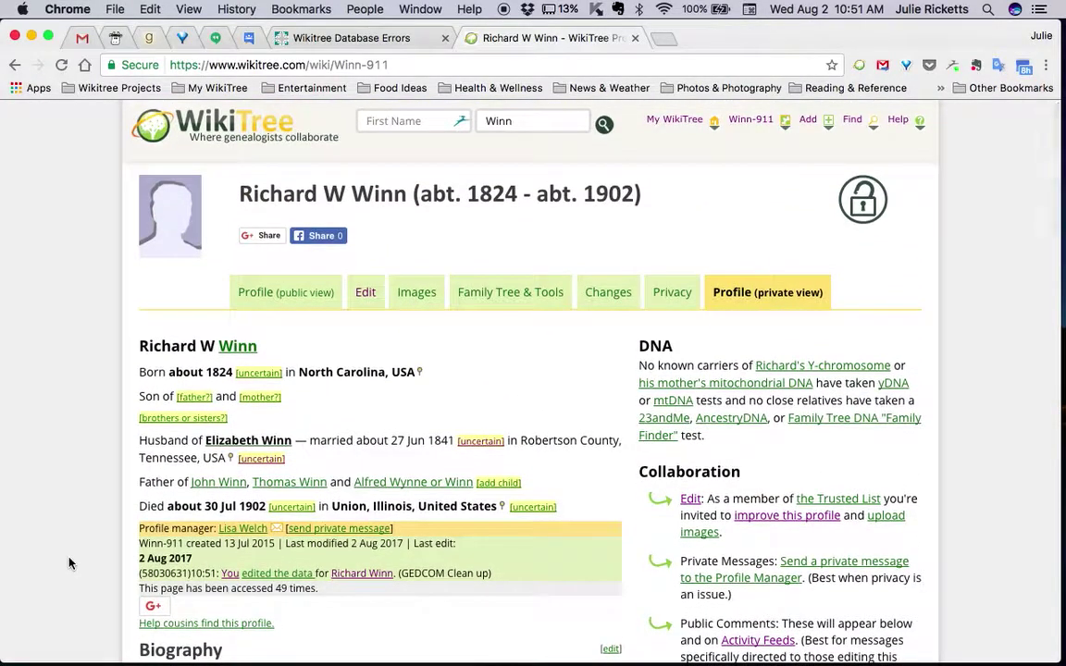